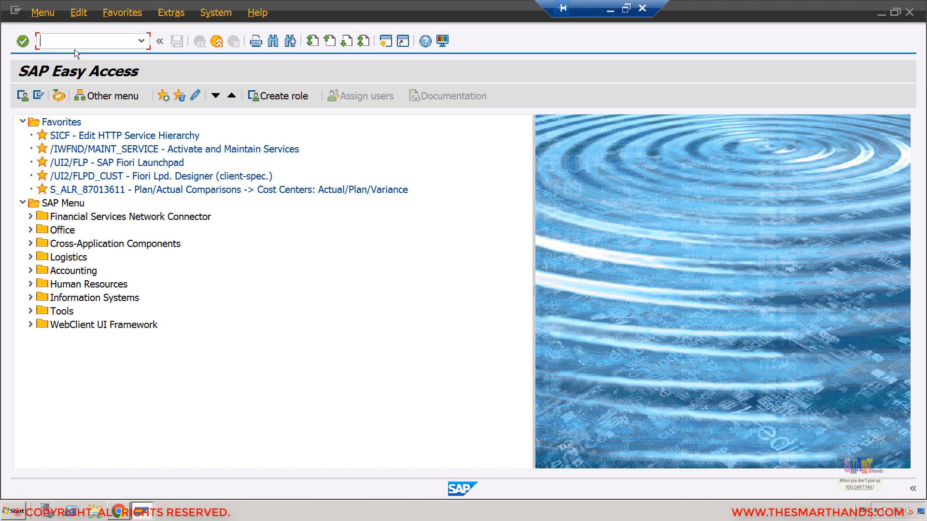
Open the Create Purchase Requisition transaction under Logistics, Materials Management, Purchasing, Purchase Requisition
click(31, 257)
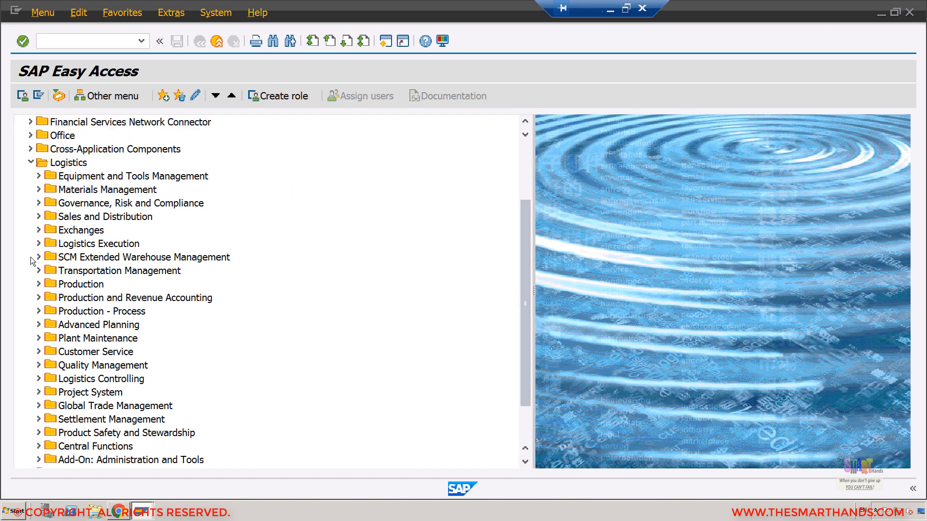
click(39, 189)
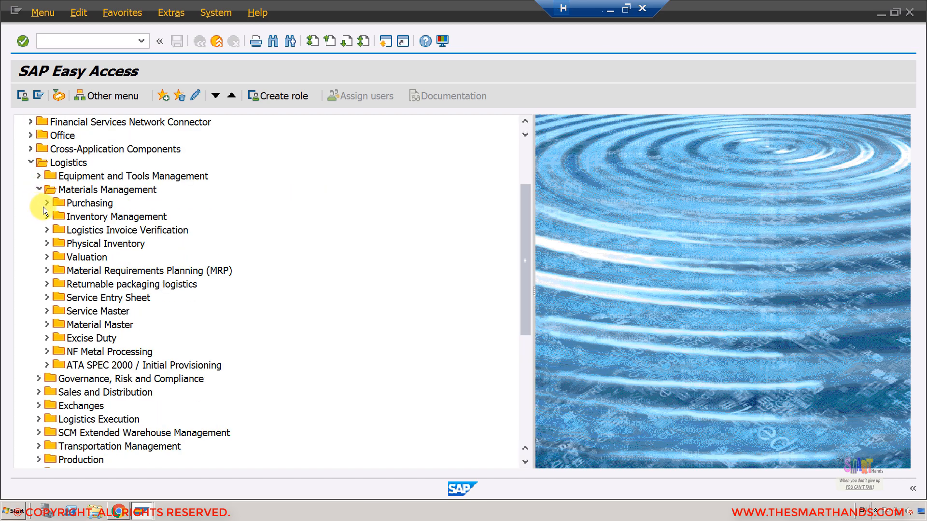
click(48, 202)
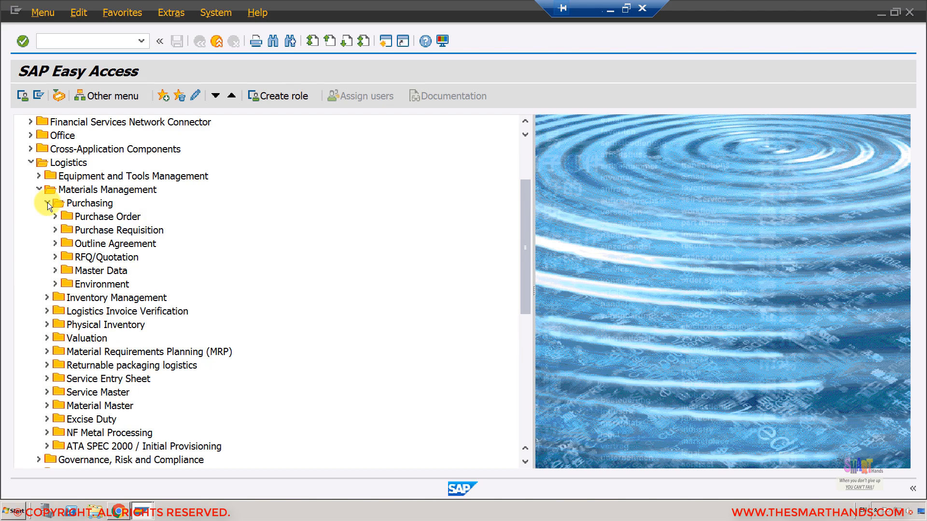
click(57, 231)
double_click(103, 248)
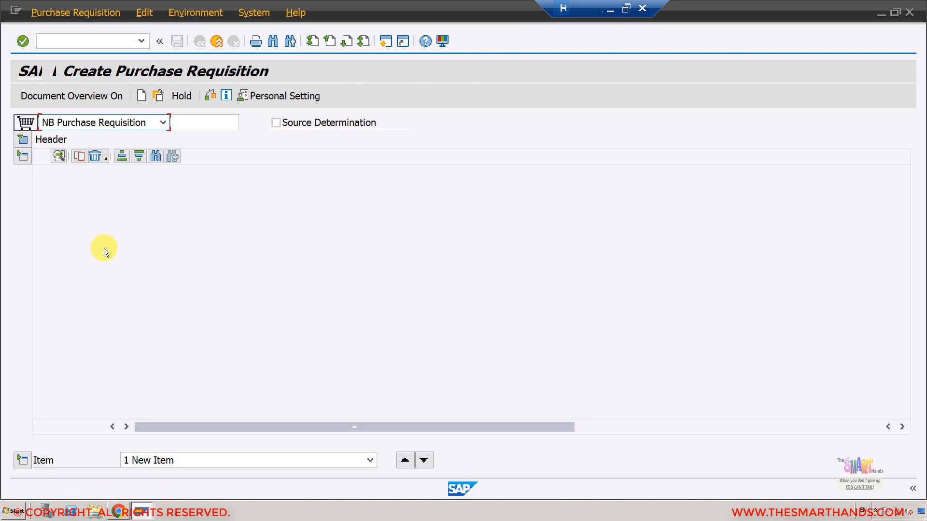
Enable Source Determination and enter a first requisition item with material SHAFT123 and plant ZZMM
click(276, 123)
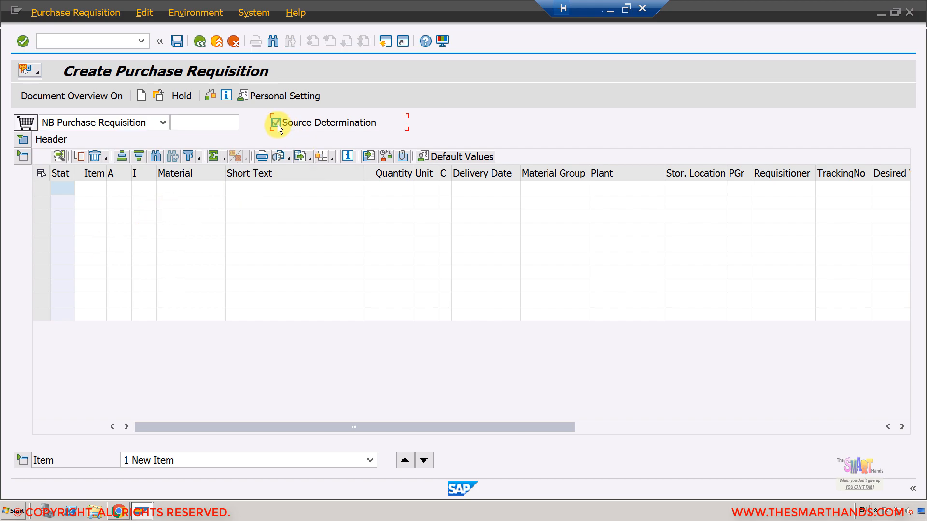
click(197, 183)
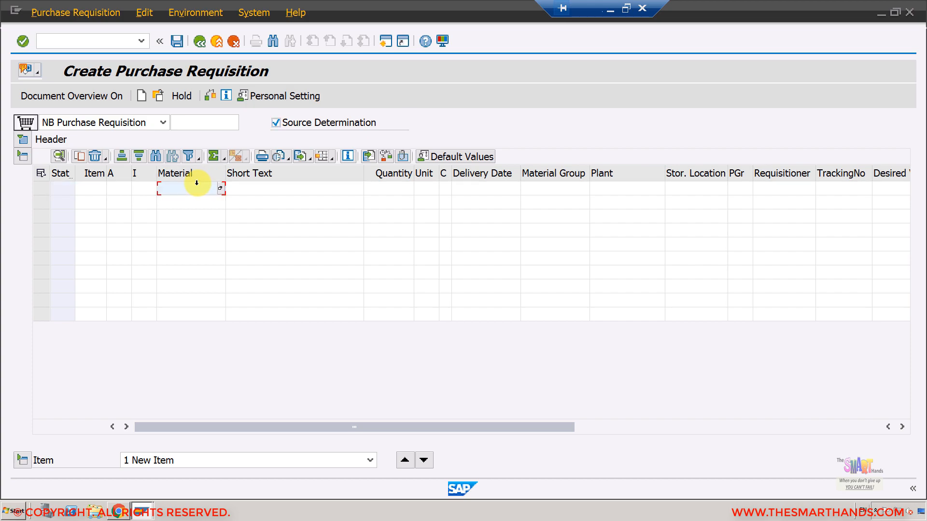
text(shaft)
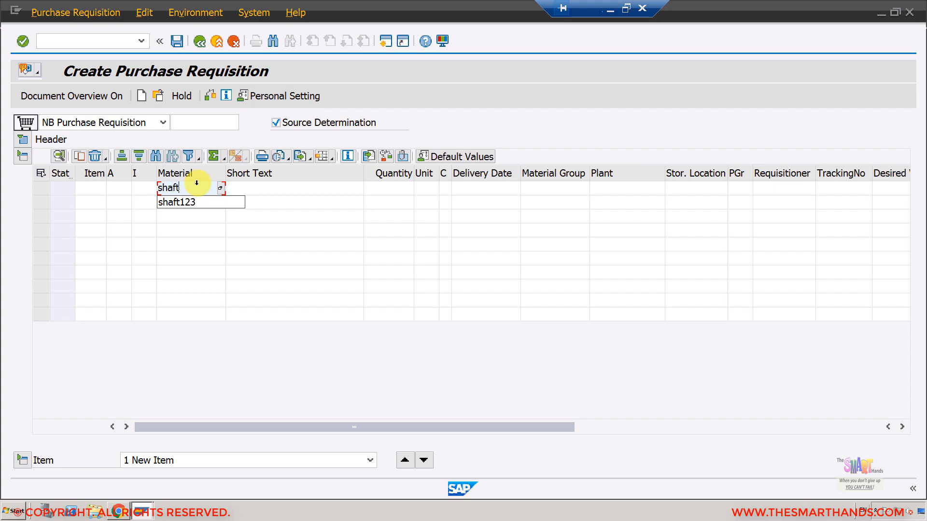
text(123)
key(Return)
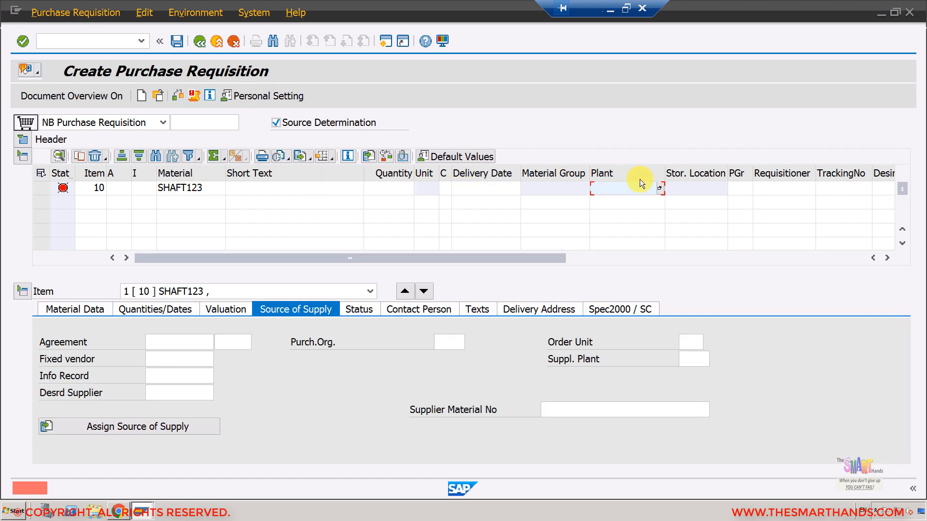
text(zzmm)
key(Return)
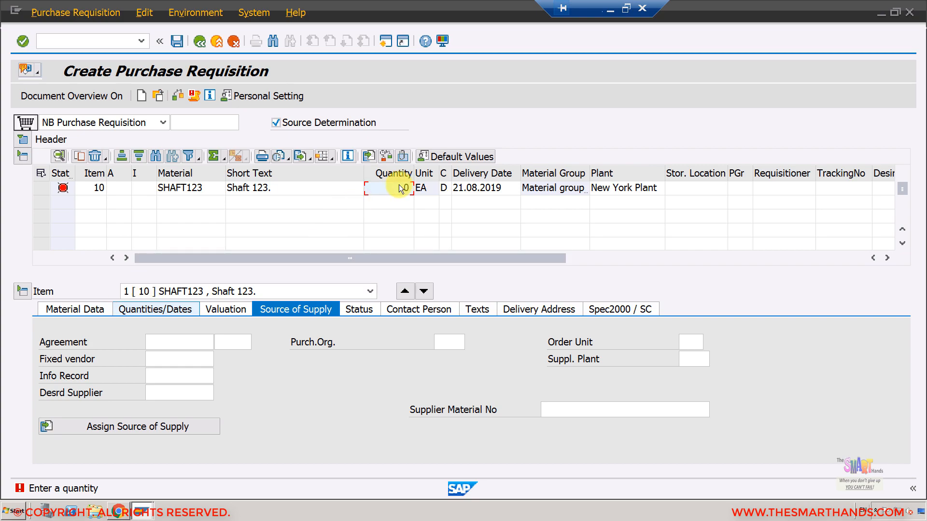
Set the SHAFT123 item's quantity to 1 and its purchasing group to 001
text(1)
key(Return)
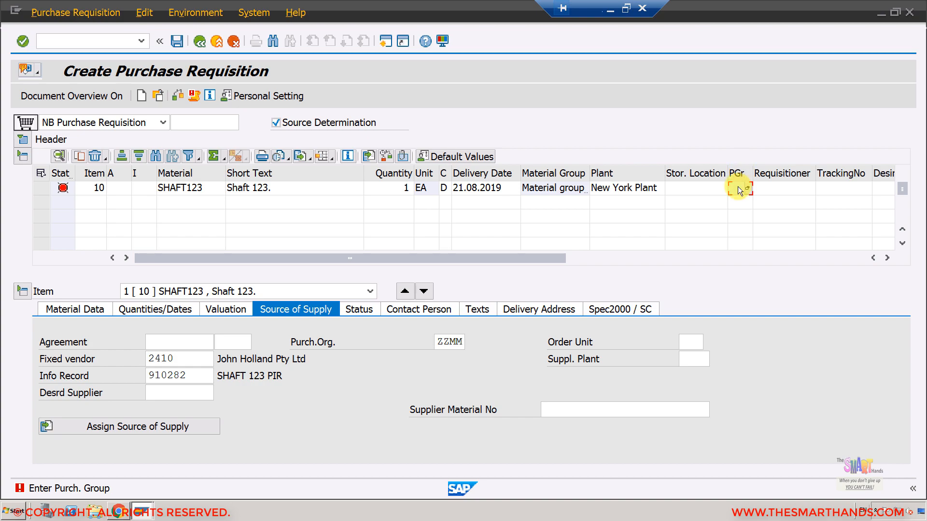
text(00)
key(Return)
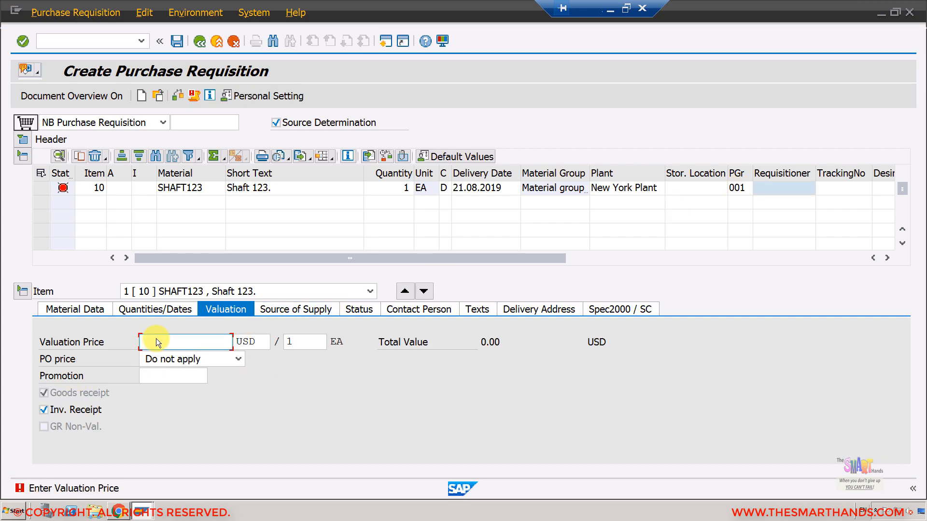
Set the item's valuation price to 6 USD and save the purchase requisition
text(6)
key(Return)
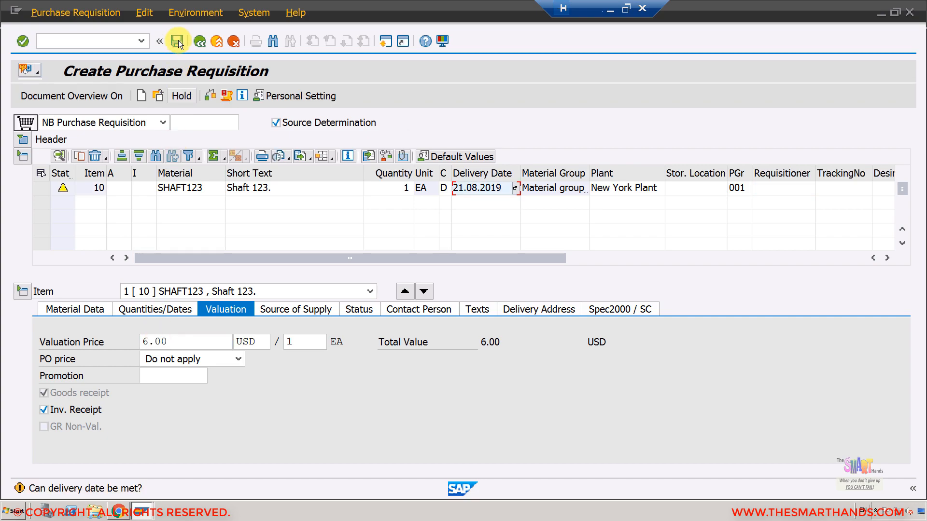
click(177, 42)
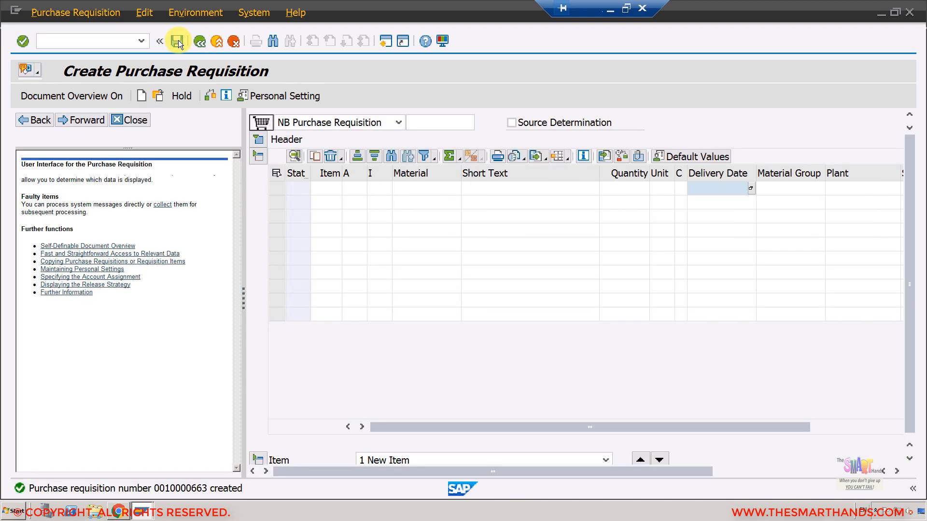
Switch to the Fiori launchpad in Chrome, search the apps for "requisition" and open Manage Purchase Requisitions
click(123, 508)
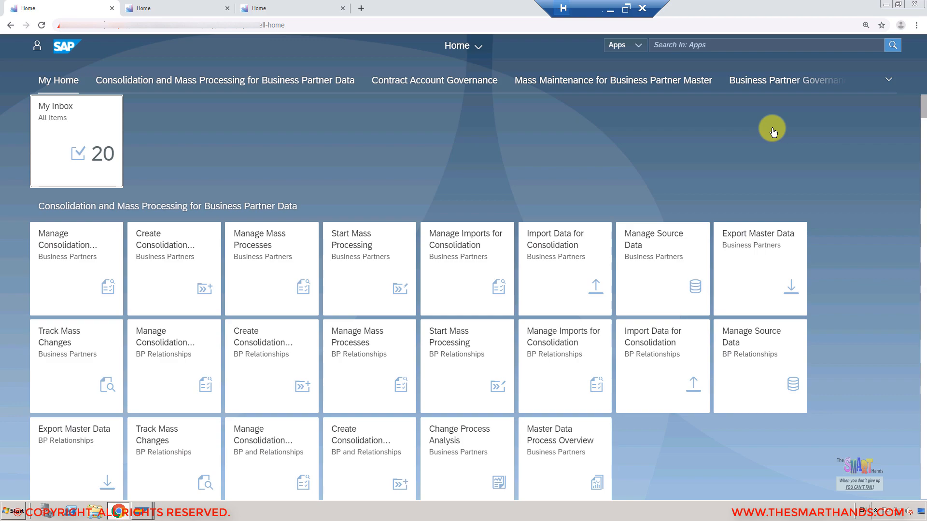
click(679, 44)
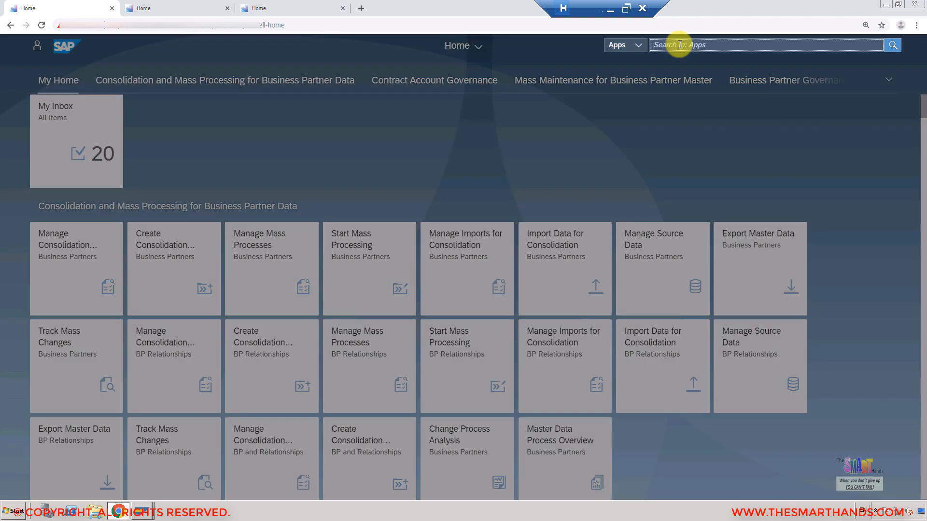
text(requisition)
key(BackSpace)
key(BackSpace)
key(BackSpace)
key(BackSpace)
key(BackSpace)
key(BackSpace)
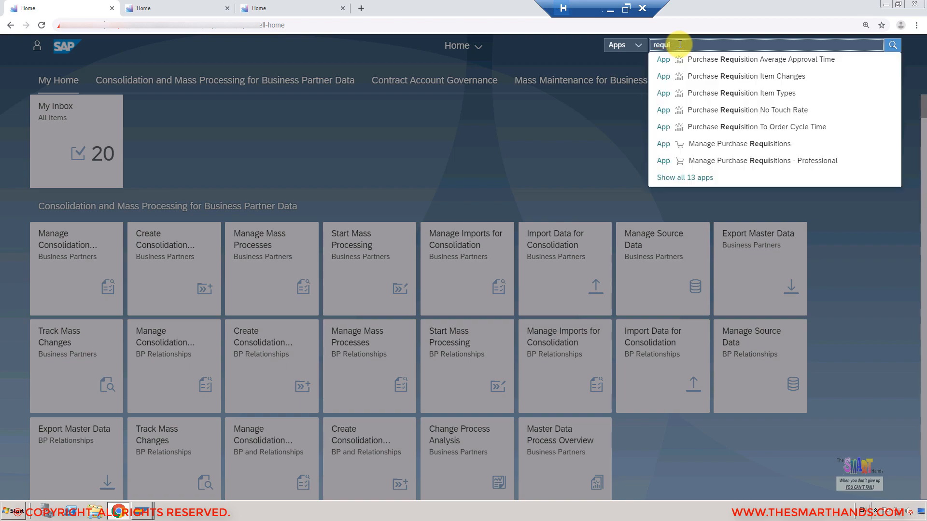
text(sition)
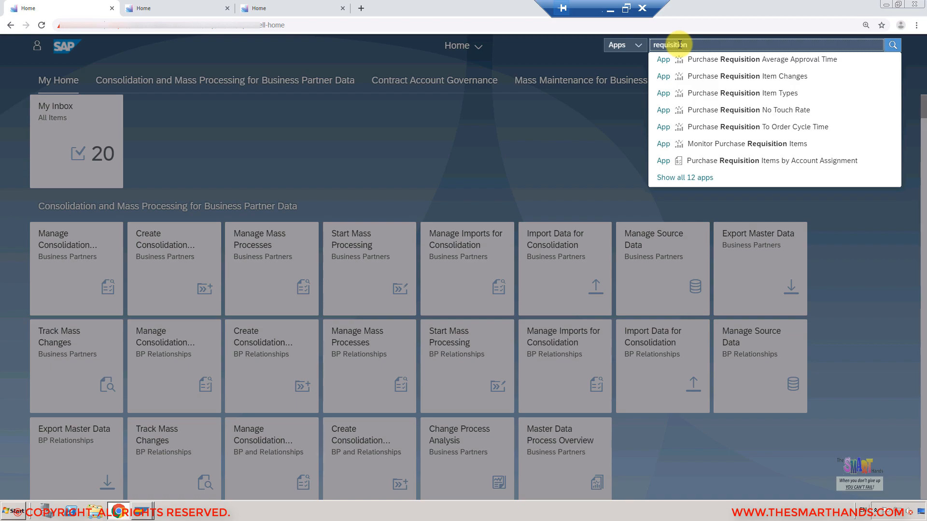
key(Return)
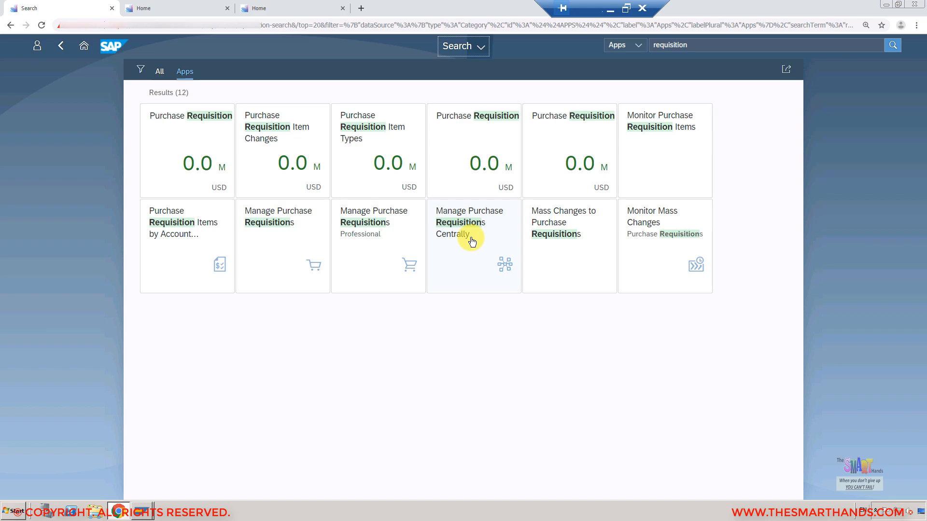
click(273, 230)
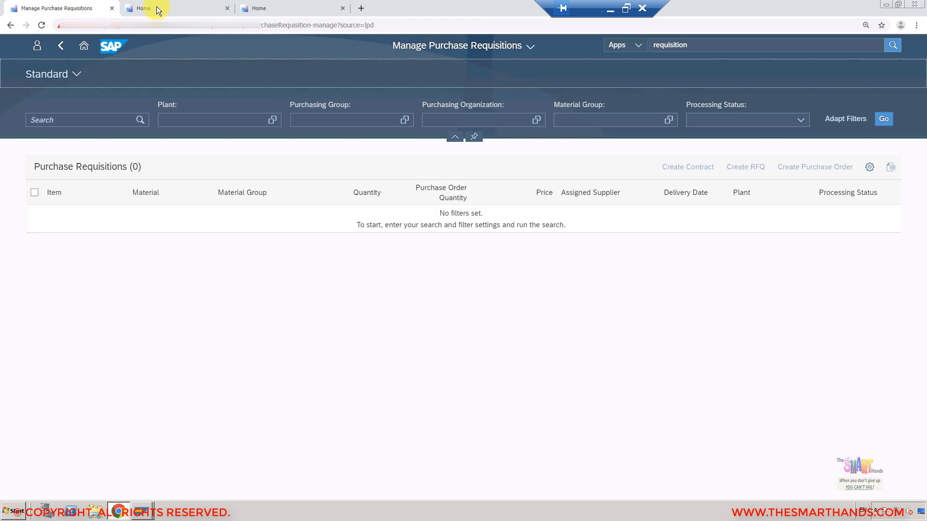
On the second browser tab's launchpad, search only Apps for "requisition" and open Manage Purchase Requisitions - Professional
click(157, 8)
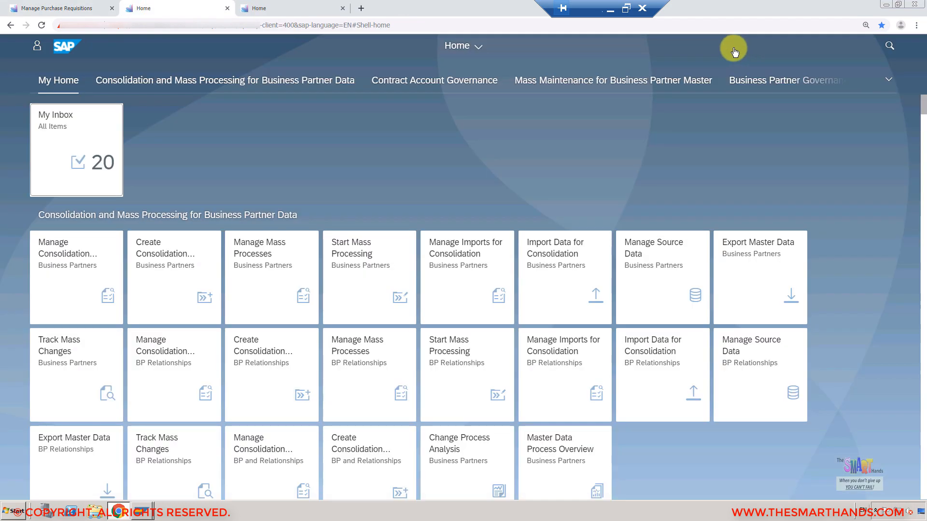
click(890, 48)
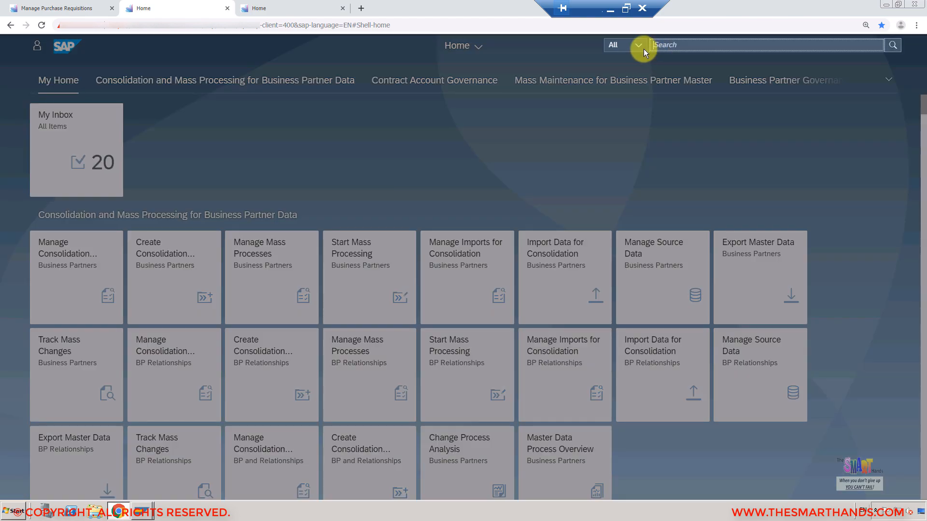
click(638, 48)
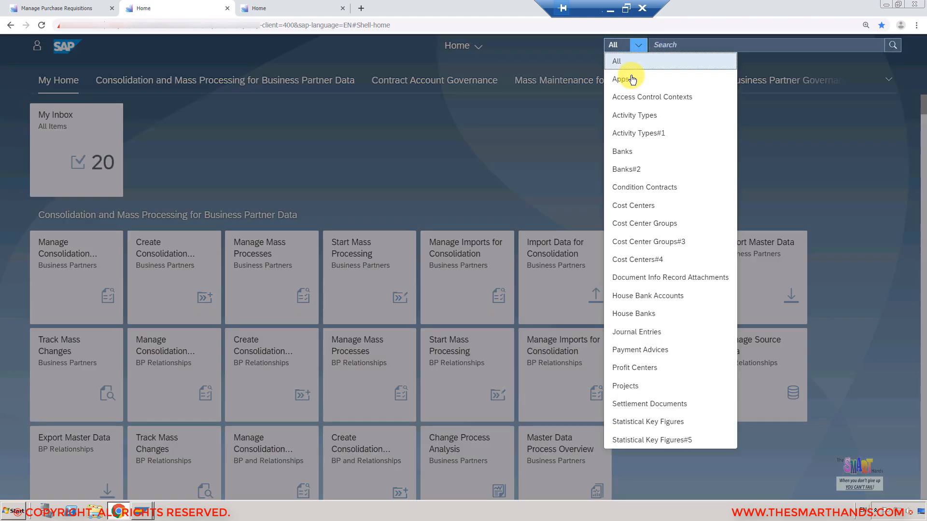
click(628, 79)
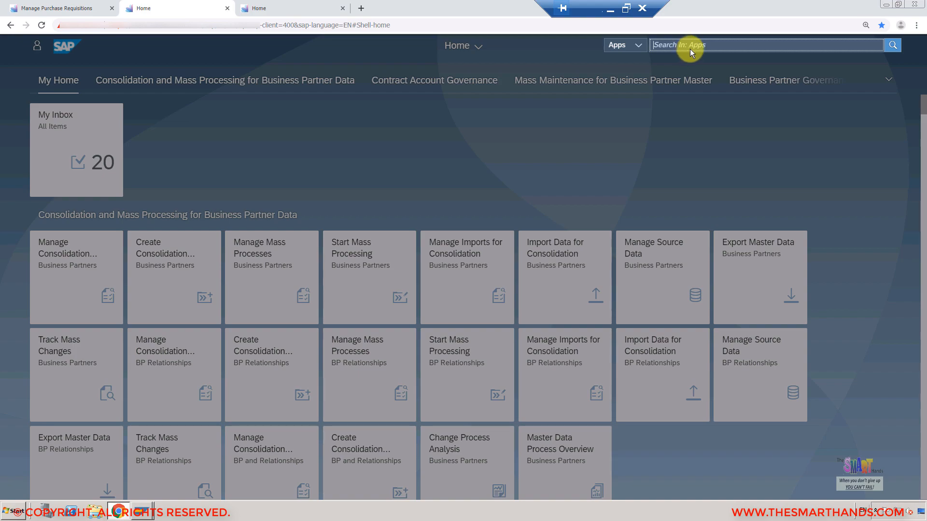
text(requisition)
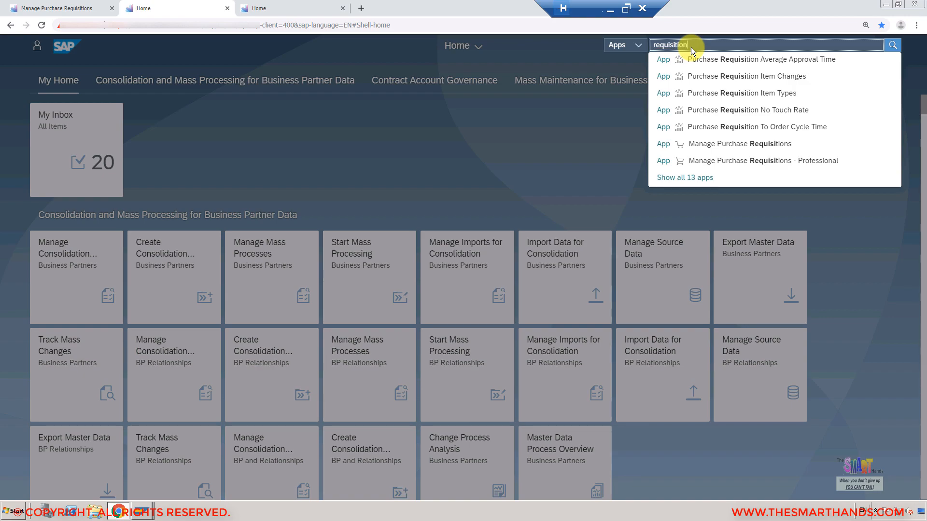
key(Return)
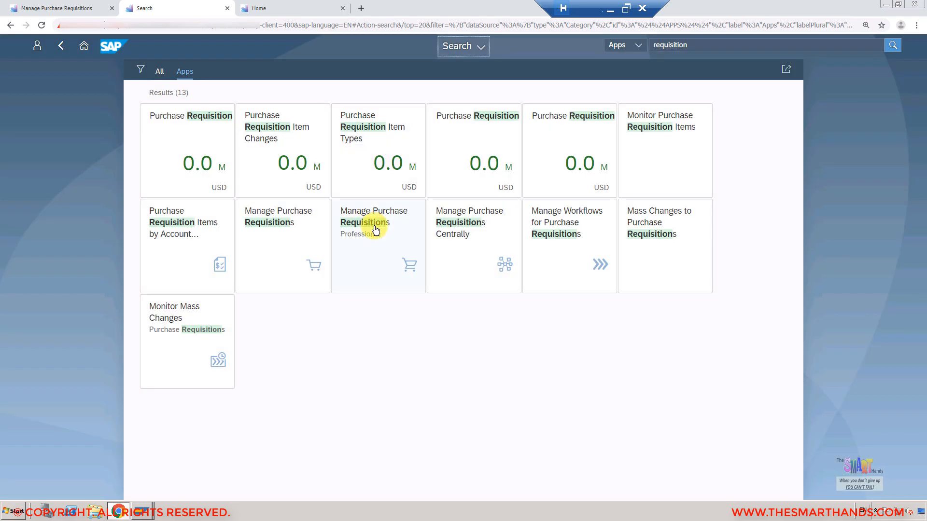
click(376, 230)
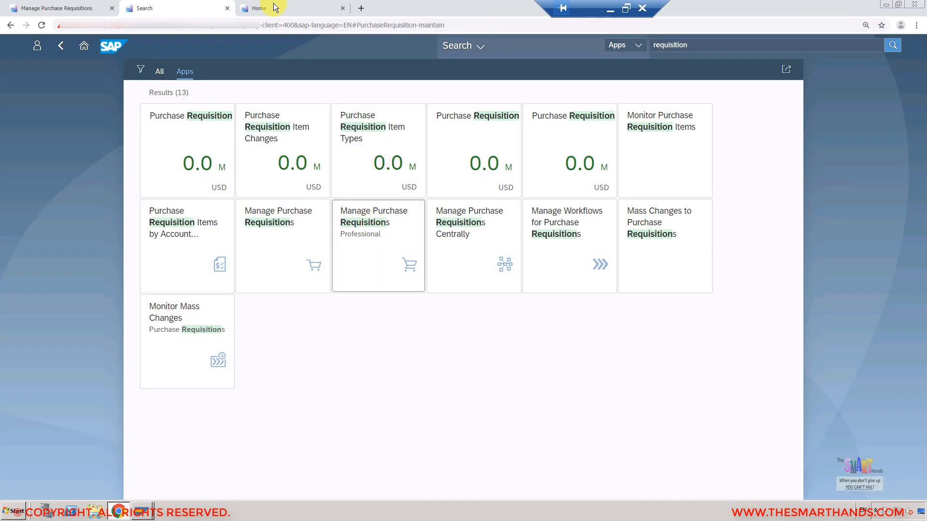
On the third browser tab's launchpad, limit the search to Apps and search for "requisition"
click(290, 6)
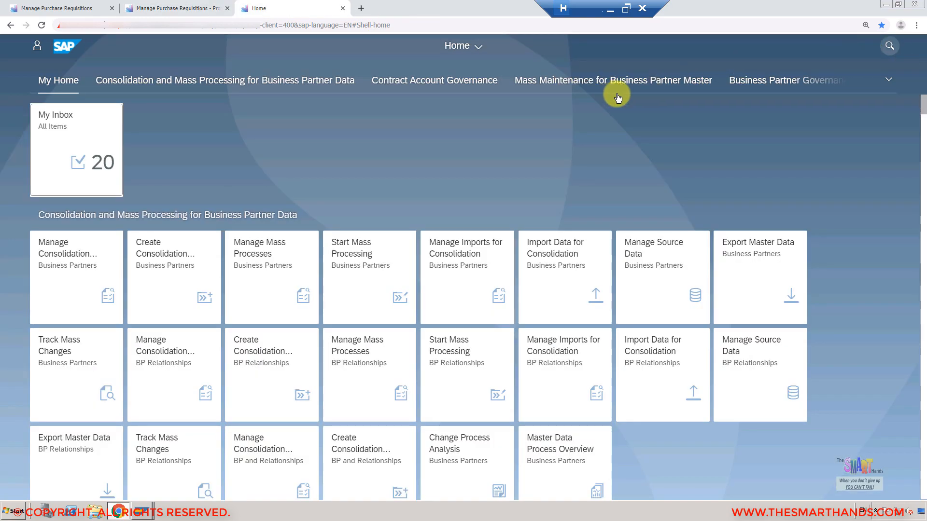
click(889, 46)
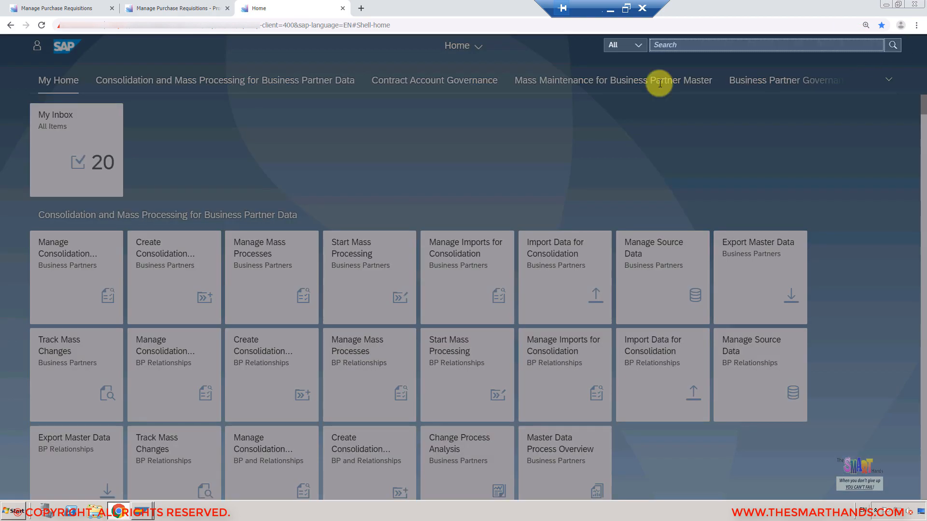
click(639, 47)
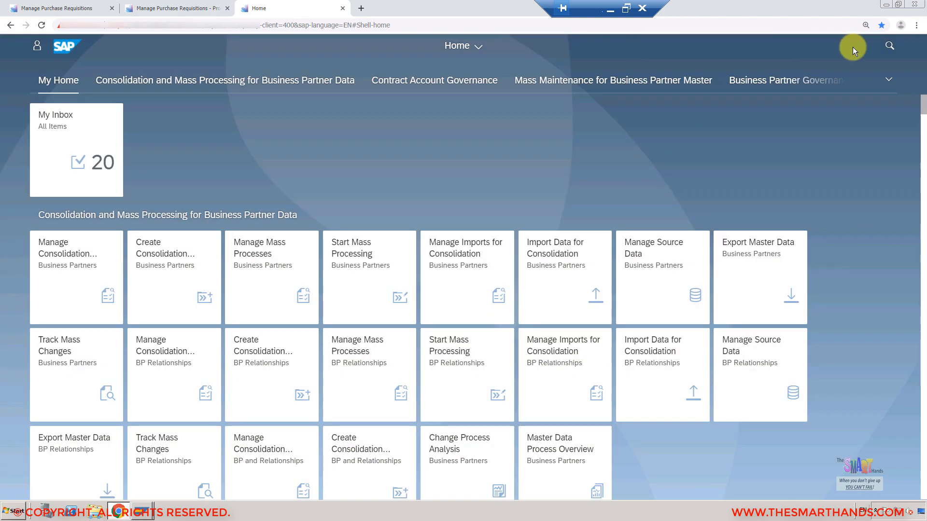
click(890, 46)
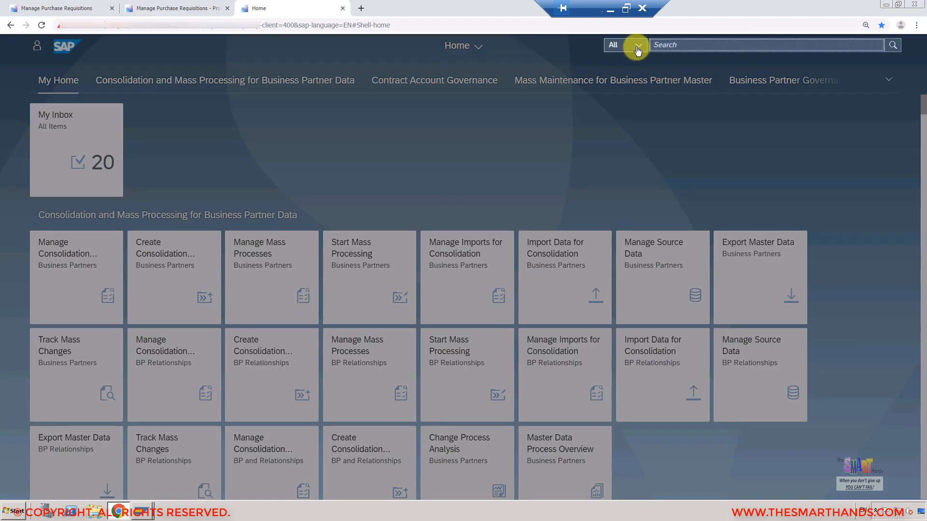
click(638, 48)
key(Down)
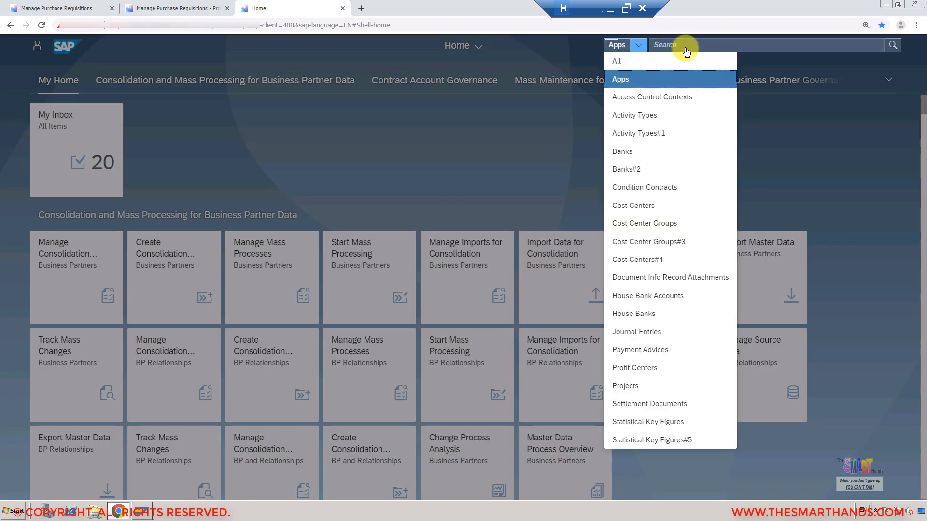
click(690, 46)
text(requistion)
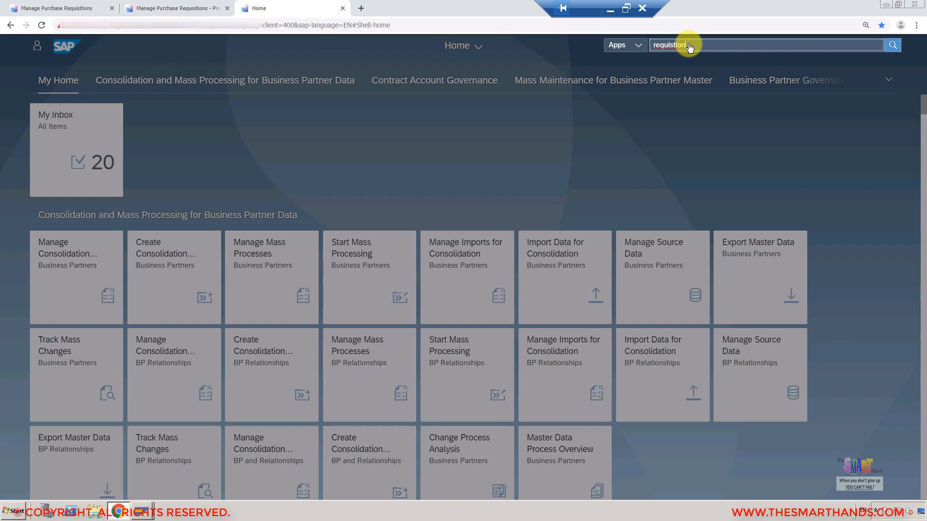
key(BackSpace)
key(BackSpace)
key(BackSpace)
key(BackSpace)
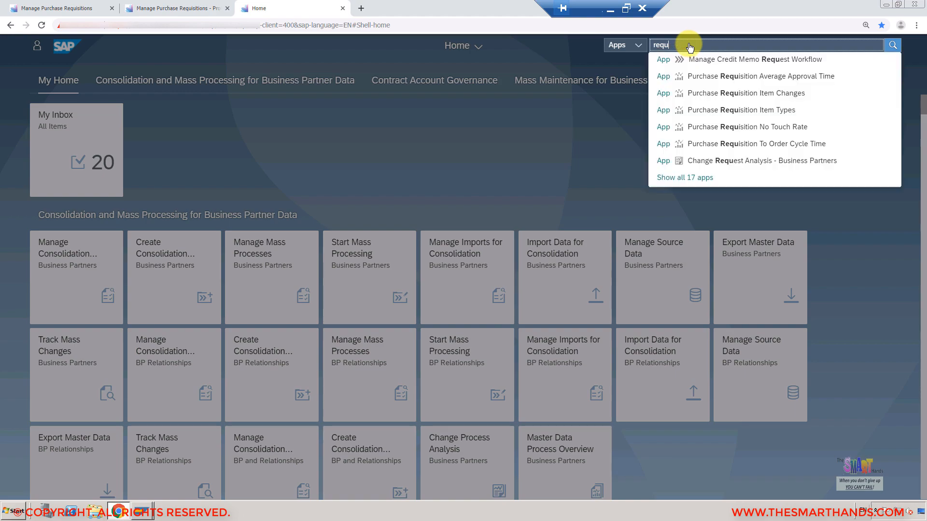
text(isi)
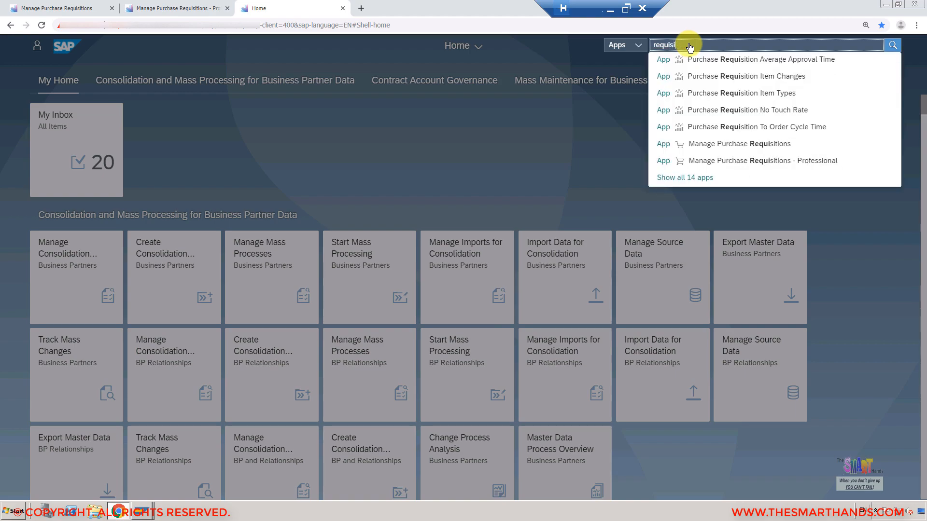
text(tion)
key(Return)
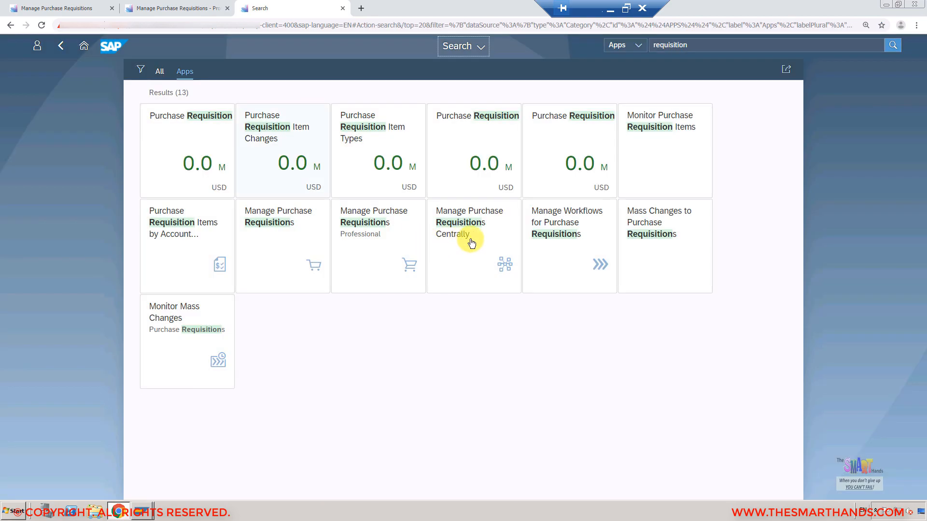
Open the Manage Purchase Requisitions Centrally app from the search results
click(471, 243)
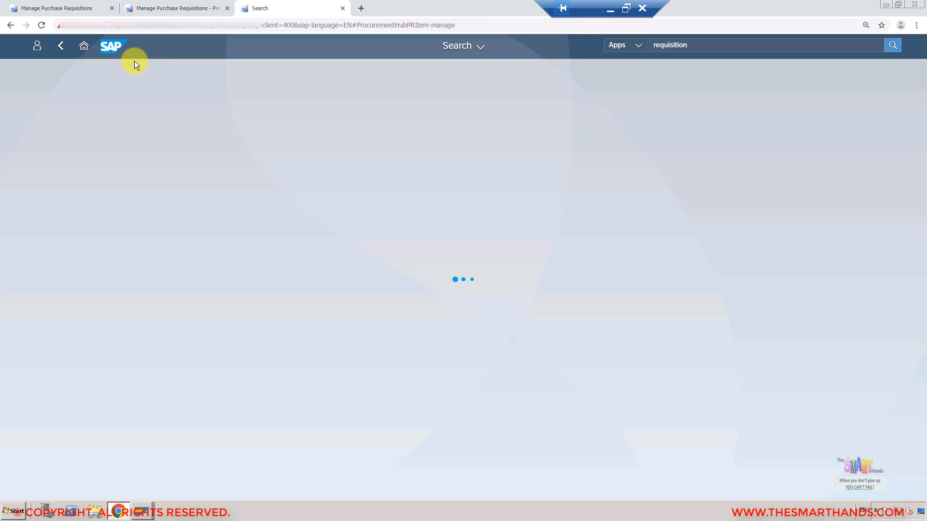
On the Manage Purchase Requisitions tab, filter the requisition list by plant ZZMM and run the search
click(87, 8)
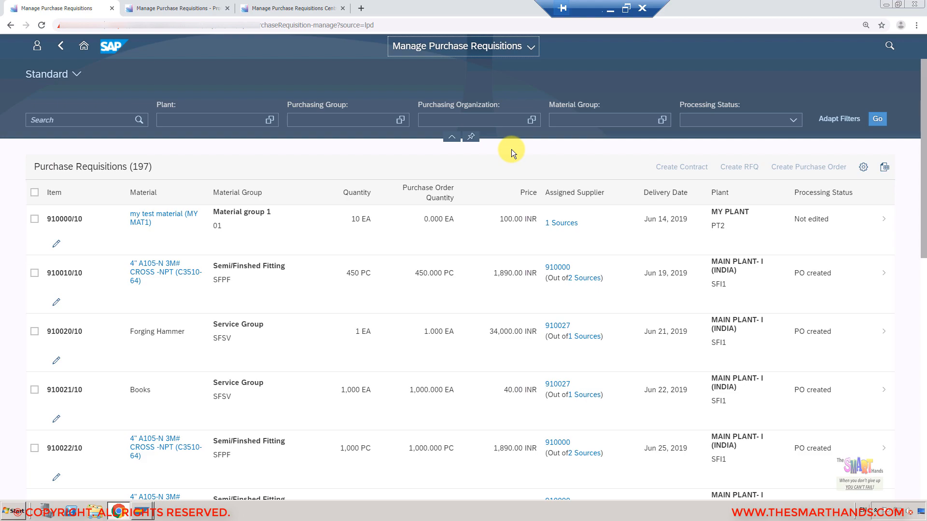
click(209, 117)
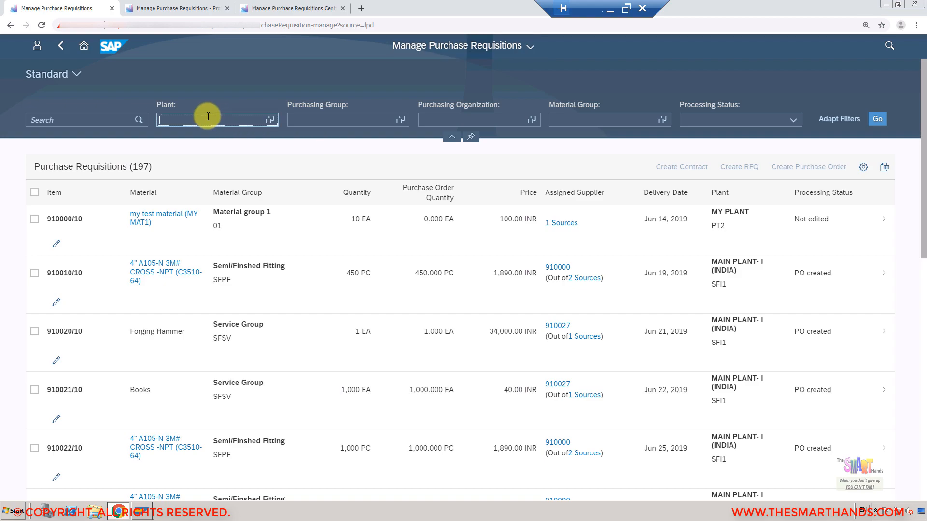
text(ZZMM)
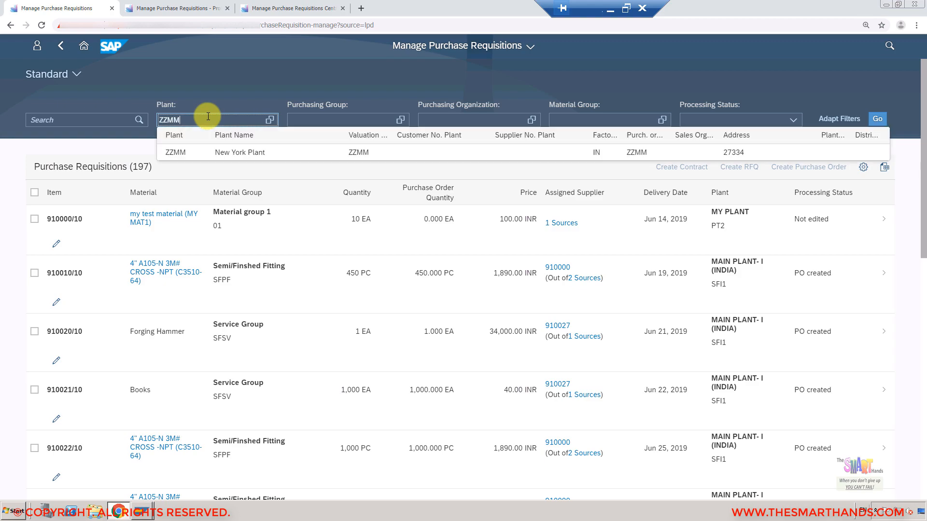
key(Return)
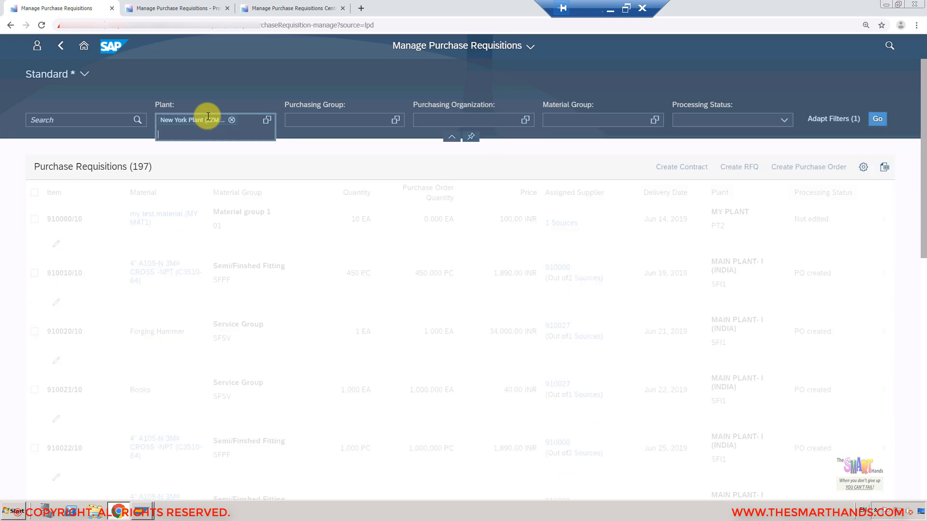
click(878, 119)
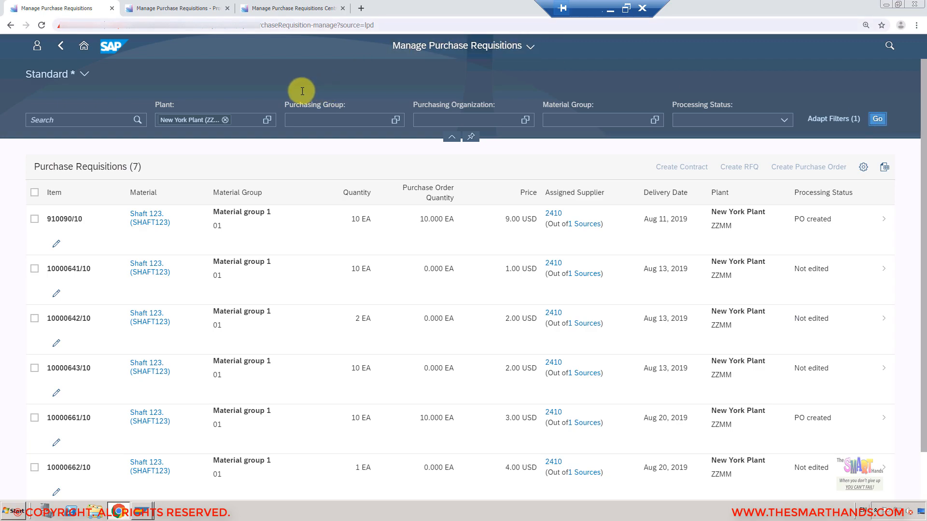
Review the Purchasing Organization and Processing Status filters without choosing a value, keeping the filter header expanded
click(499, 120)
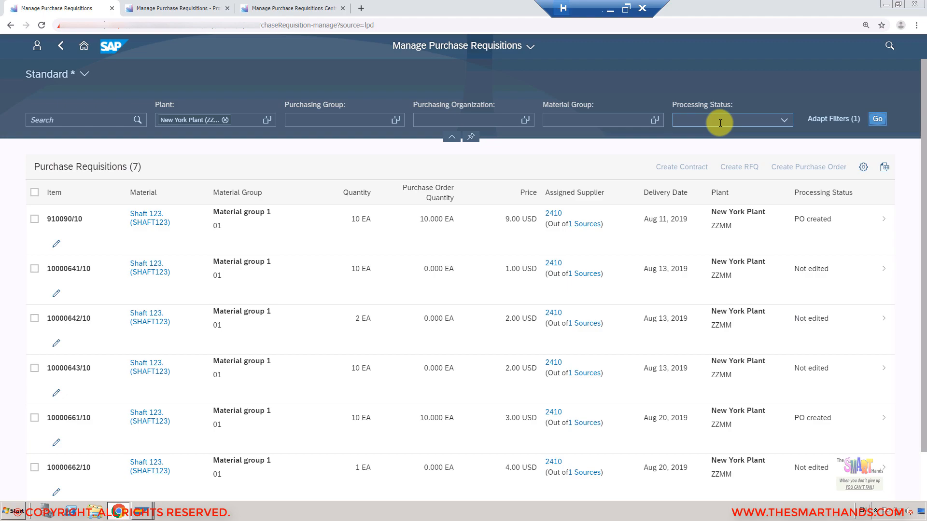
click(784, 122)
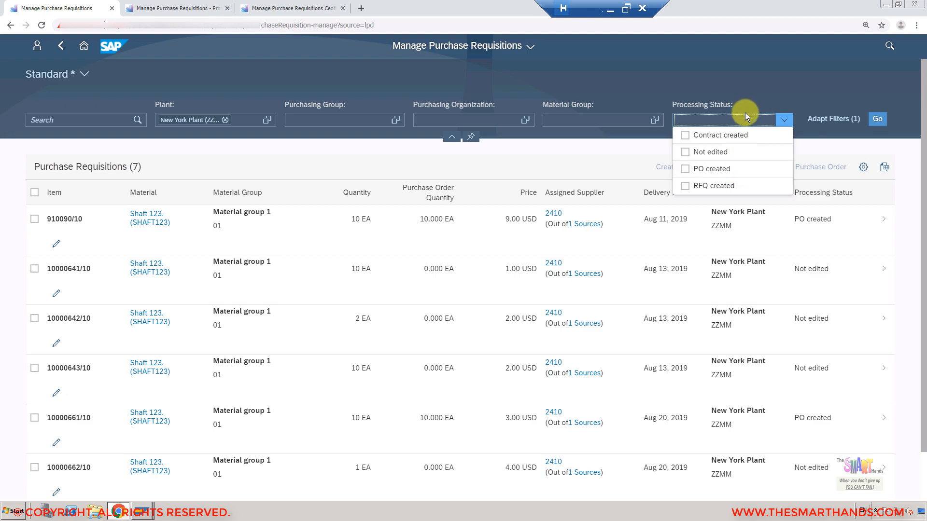
click(760, 72)
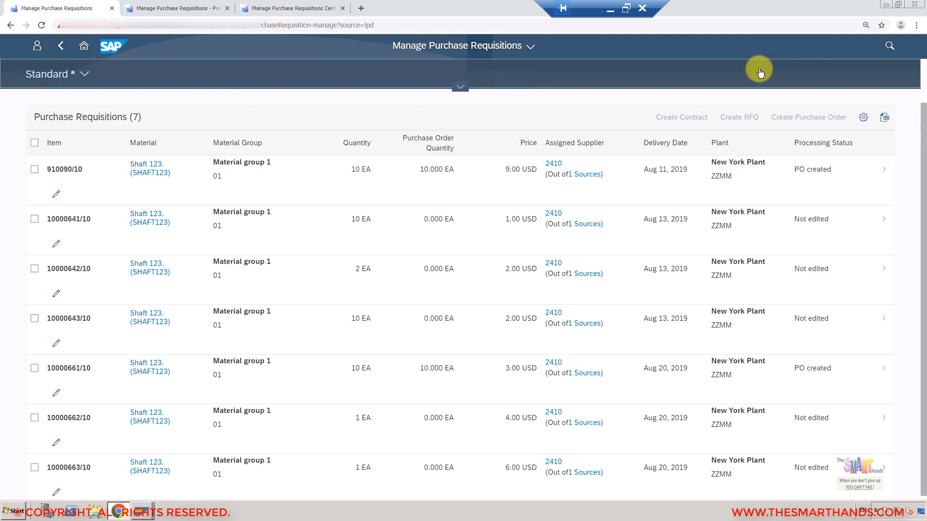
click(462, 90)
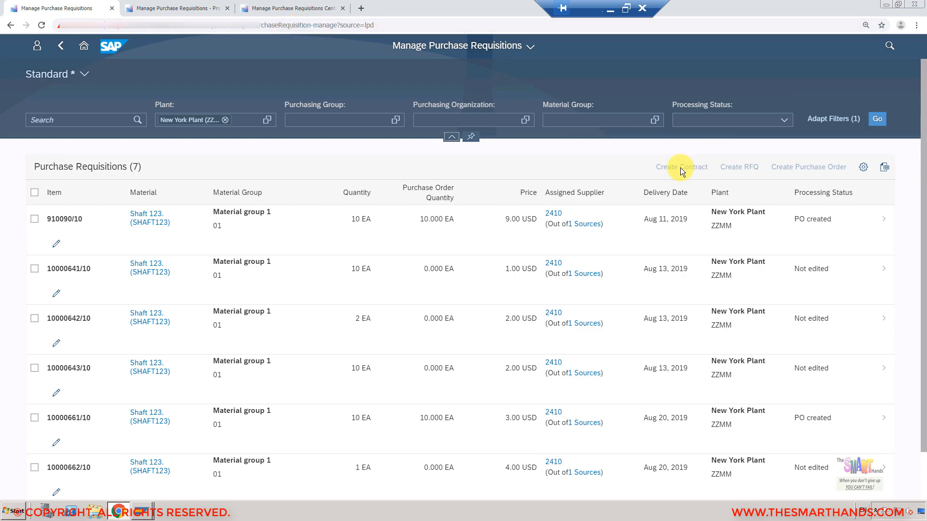
Select the second requisition item to check its contract, RFQ and purchase order creation options, and deselect it
click(36, 267)
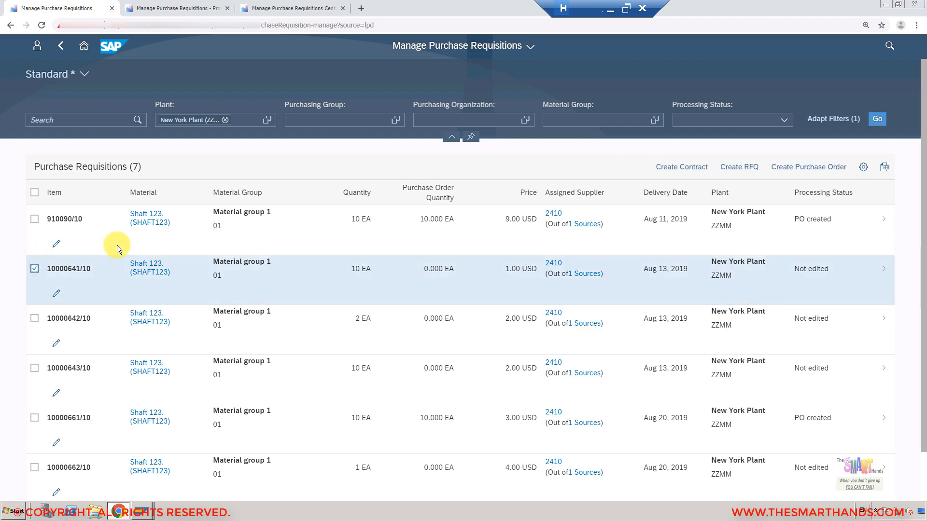
click(694, 173)
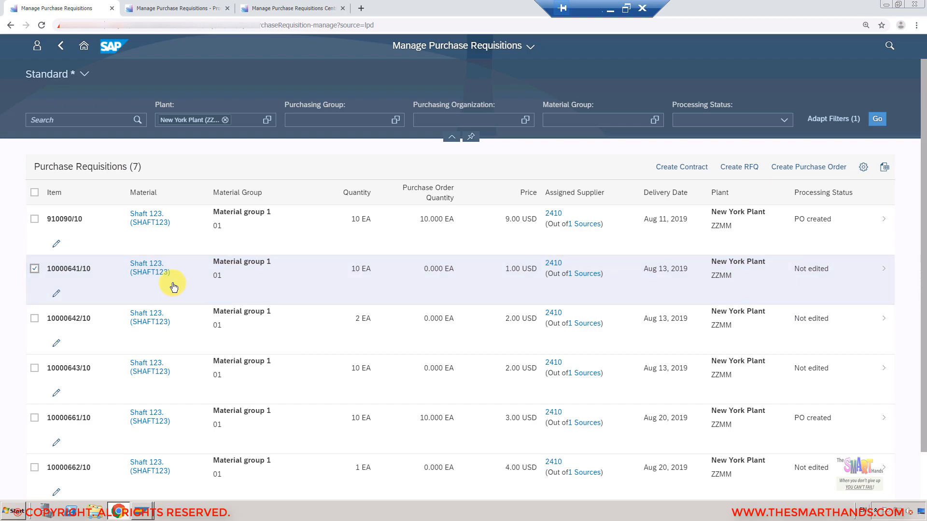
click(34, 268)
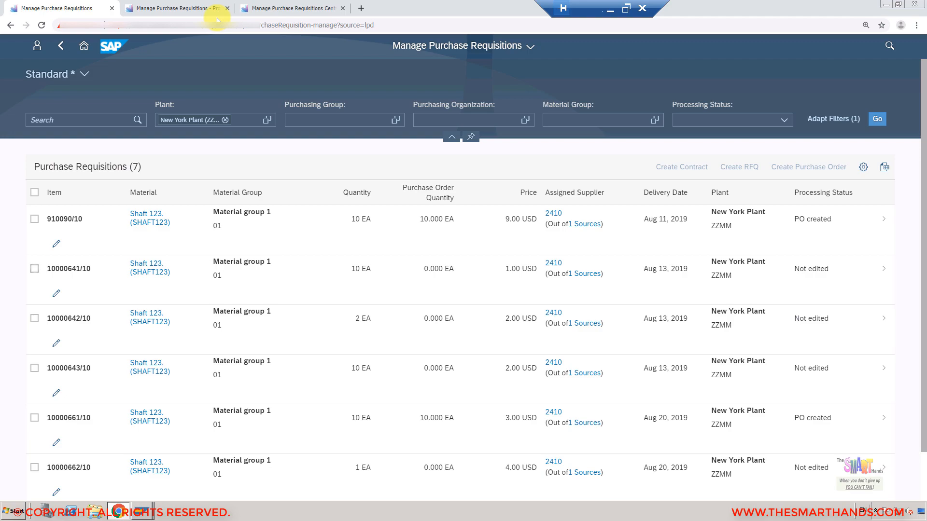
Compare with Manage Purchase Requisitions - Professional and review its Editing Status options and Purchase Requisition filter conditions
click(188, 10)
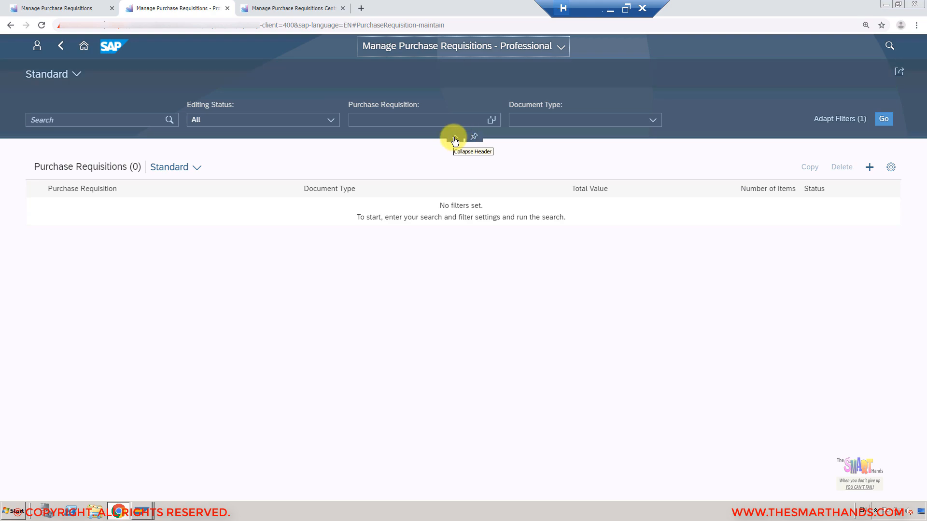
click(70, 8)
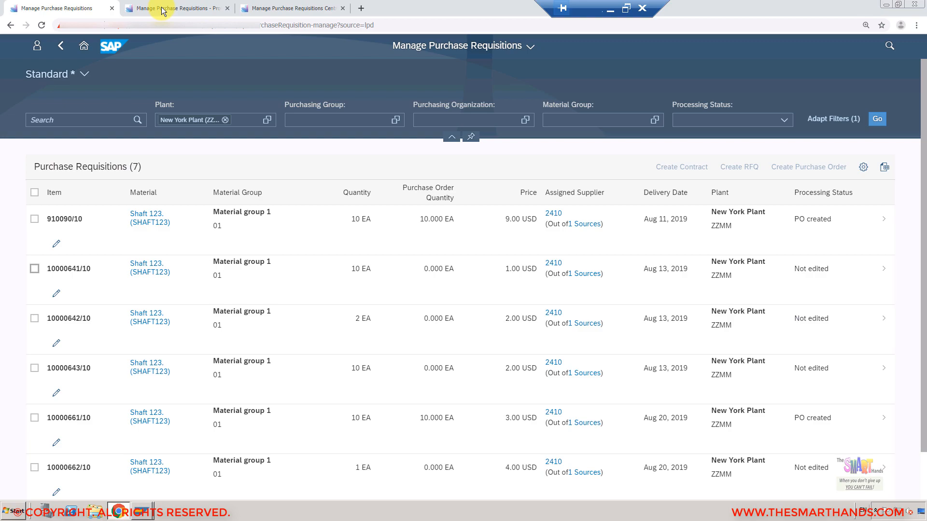
click(162, 10)
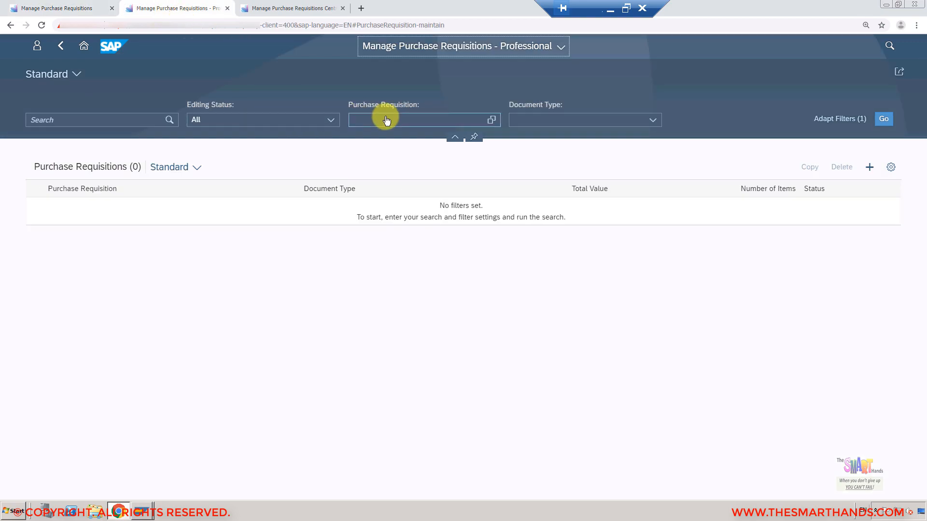
click(238, 125)
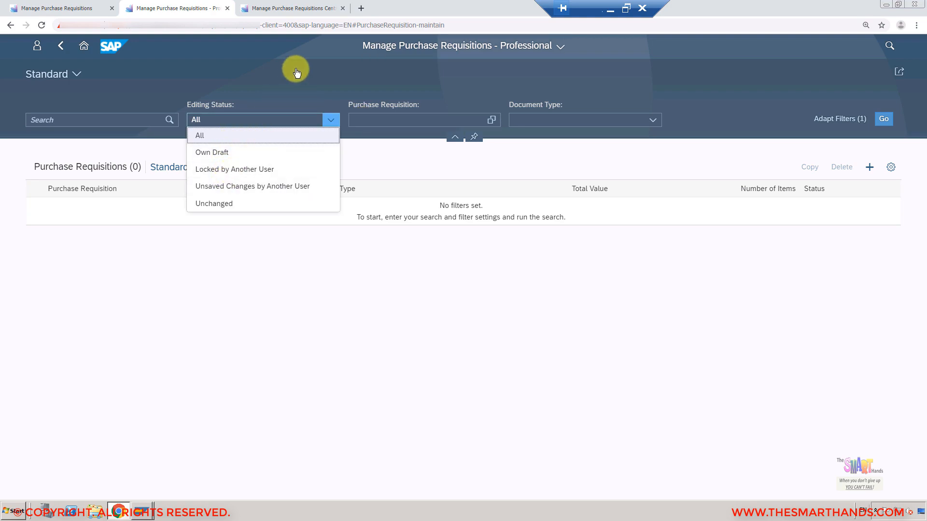
click(417, 124)
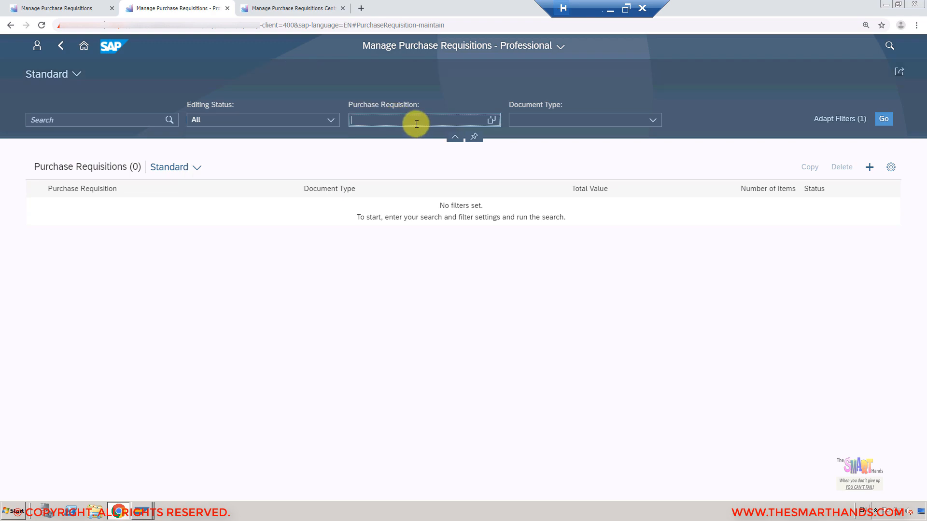
click(493, 121)
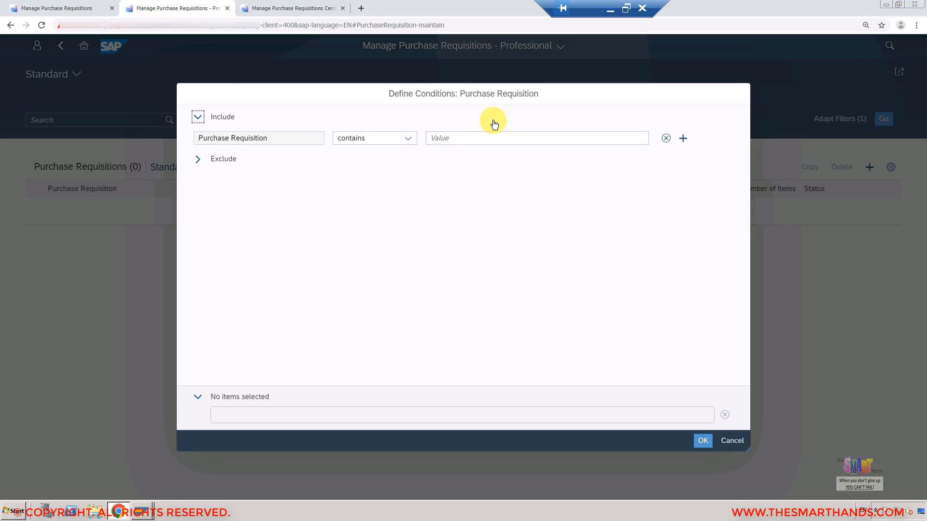
click(733, 441)
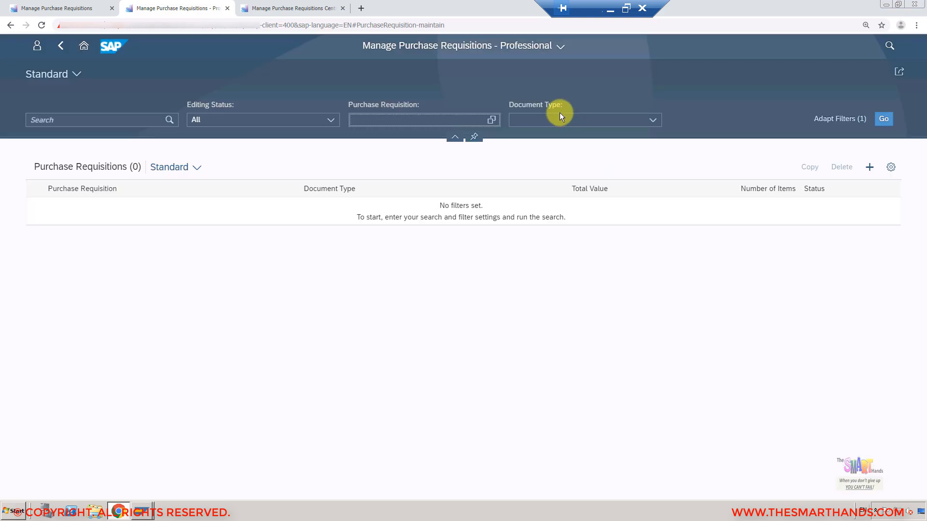
Review the Document Type filter choices and the function for creating a purchase requisition
click(633, 123)
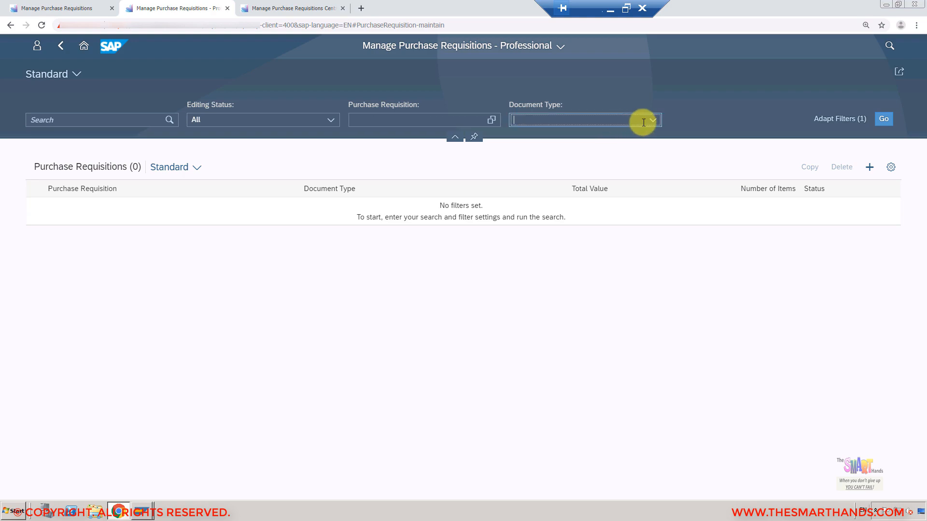
click(654, 122)
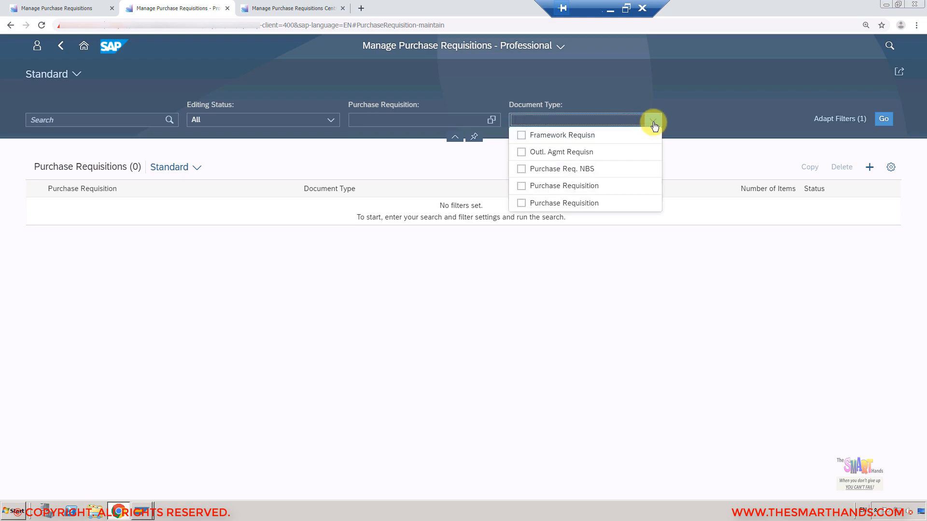
click(671, 97)
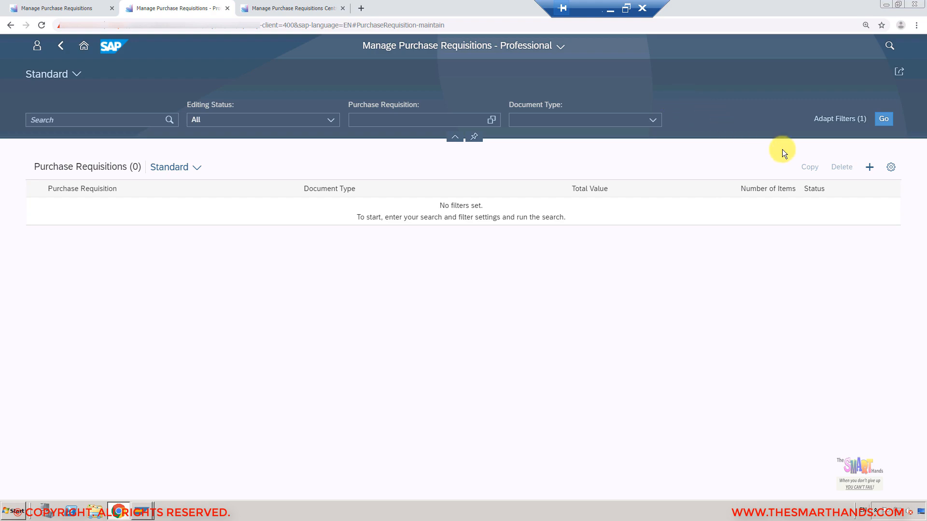
click(870, 169)
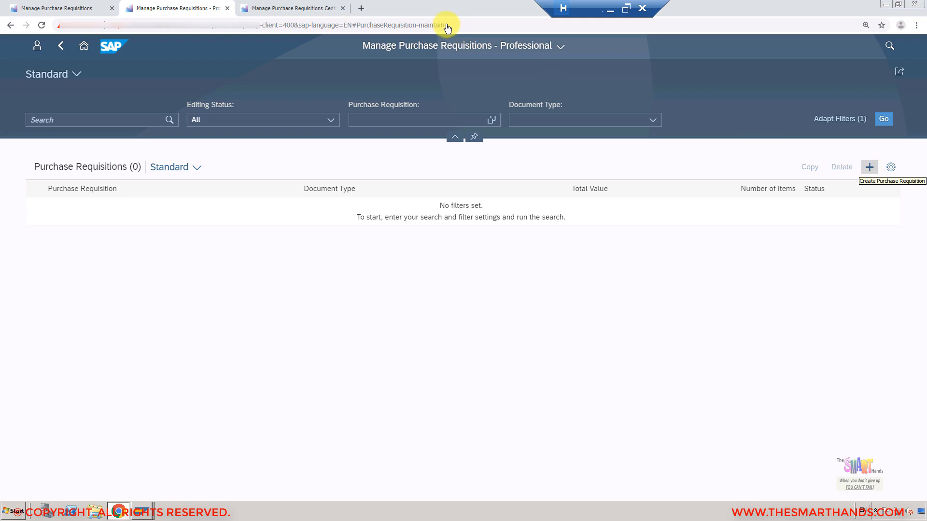
In Manage Purchase Requisitions Centrally, expand the filters, try to search by plant ZZMM and clear the plant filter
click(300, 10)
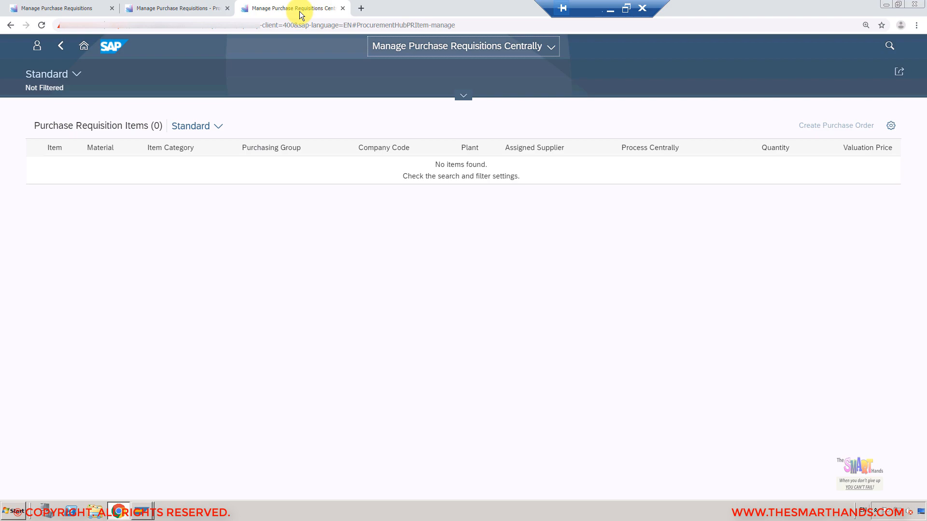
click(464, 98)
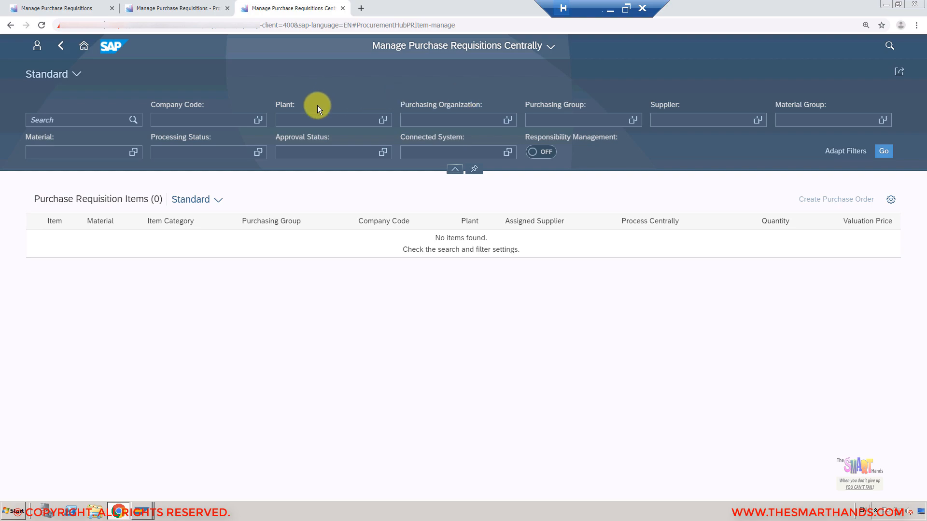
click(306, 120)
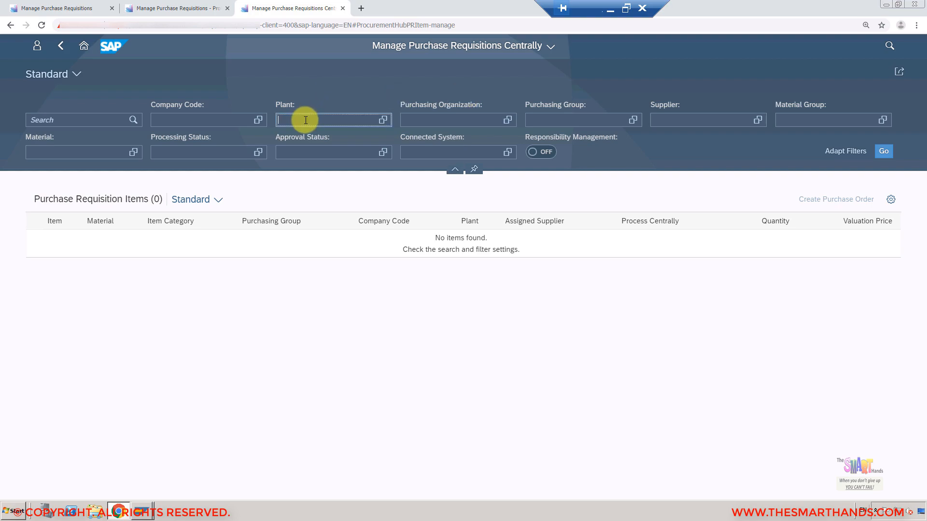
text(ZZMM)
key(Return)
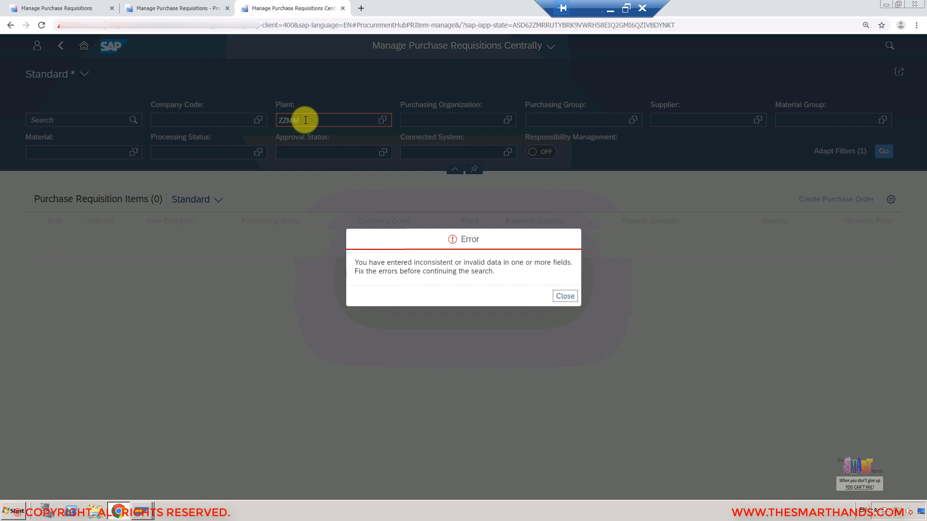
click(574, 292)
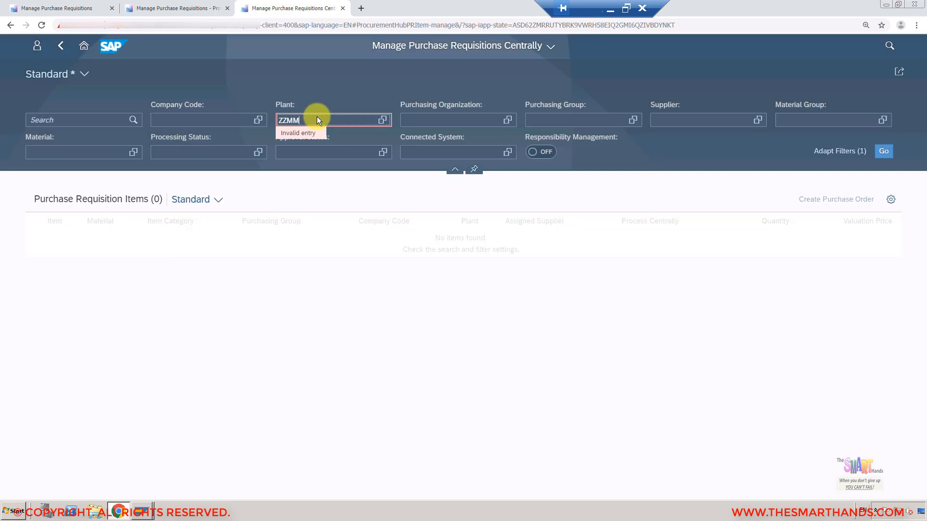
key(BackSpace)
key(BackSpace)
key(BackSpace)
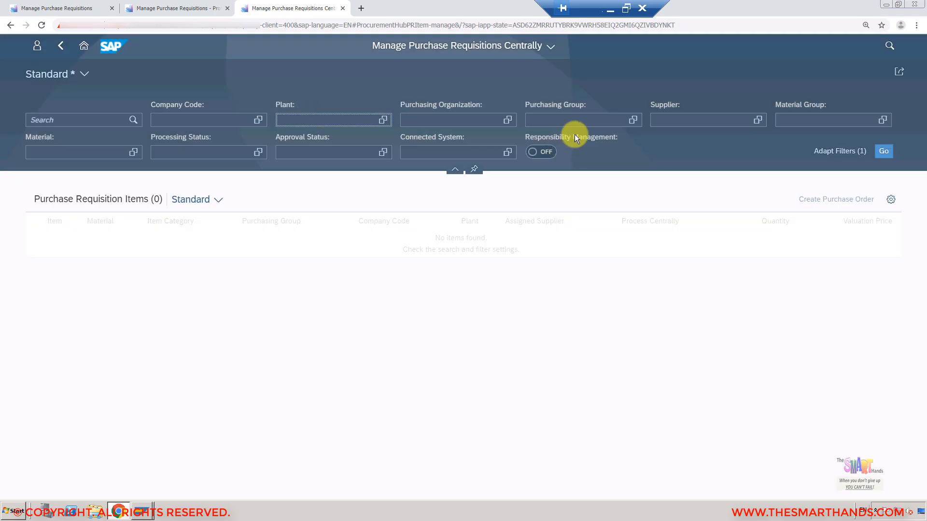
Try to filter the central purchase requisition items by supplier 2410 and dismiss the dialog
click(678, 124)
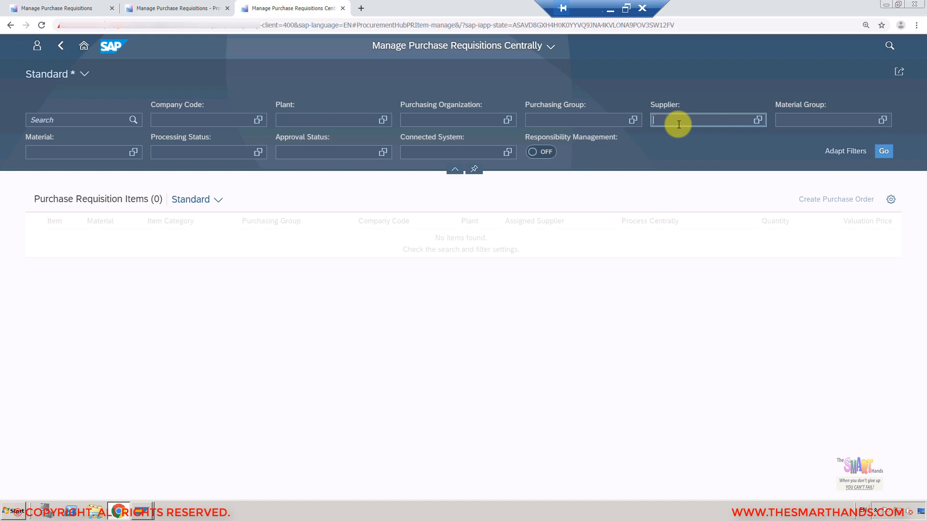
text(2410)
key(Return)
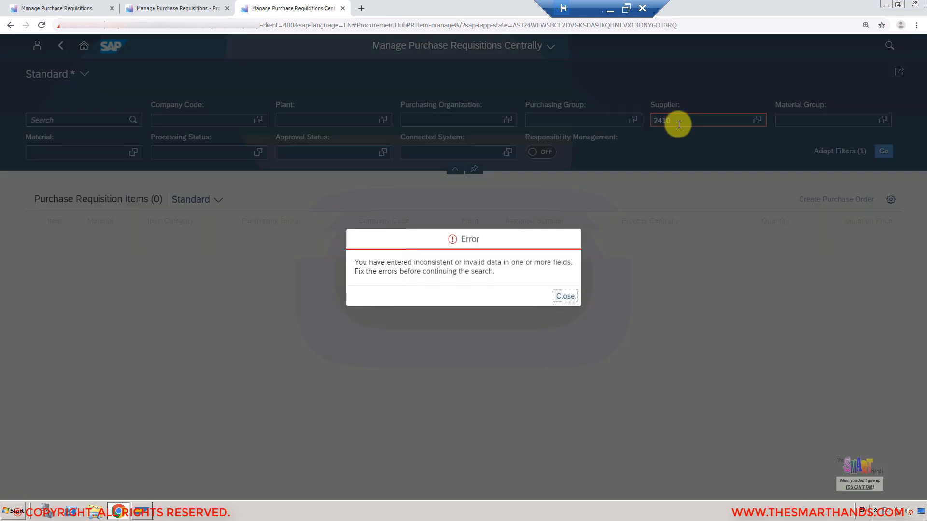
click(571, 300)
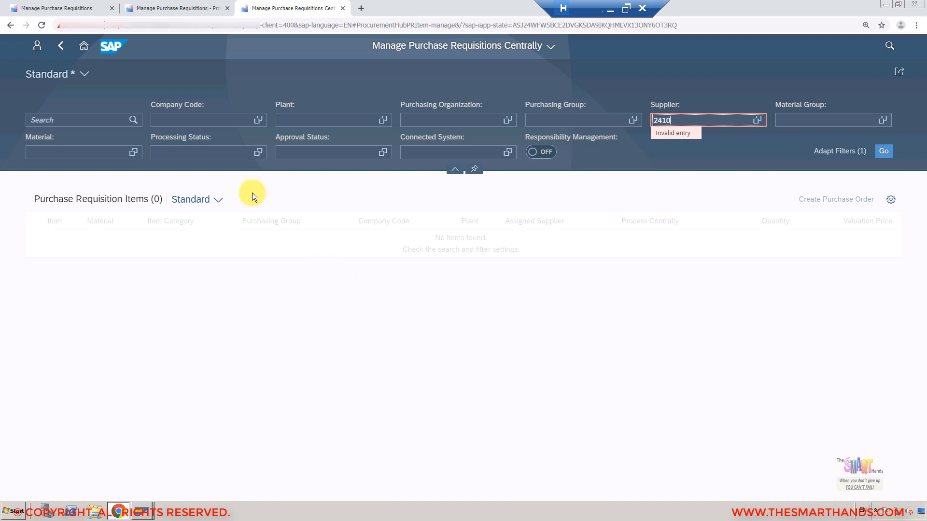
Return to Manage Purchase Requisitions - Professional and start a new purchase requisition
click(182, 5)
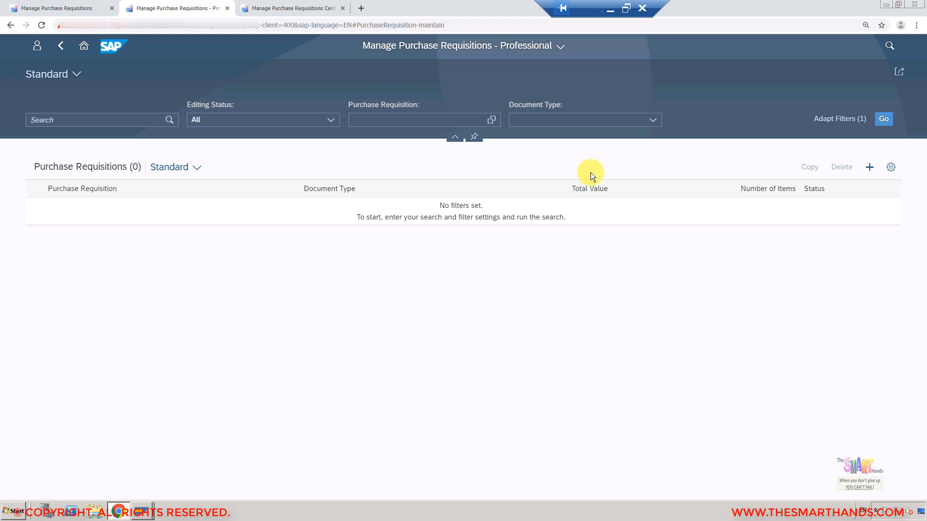
click(869, 169)
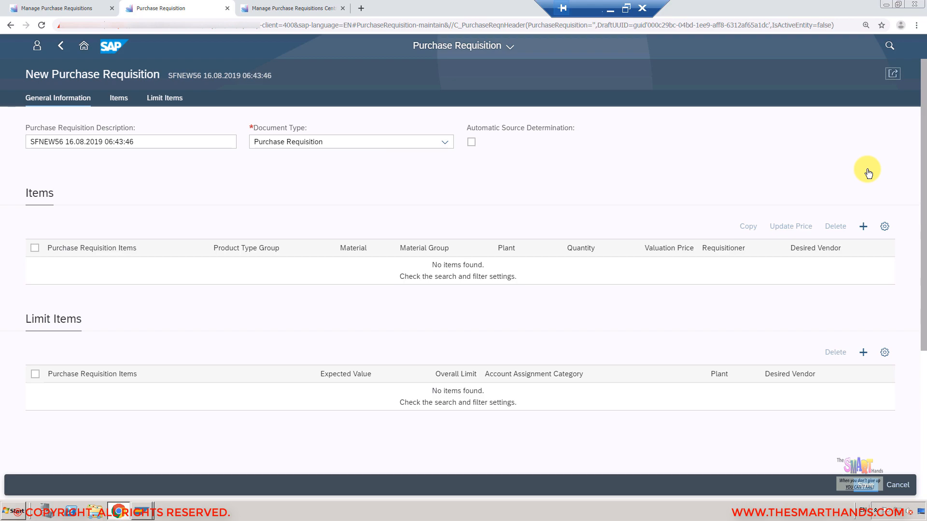
Enable Automatic Source Determination for the requisition and add a new material item
click(471, 142)
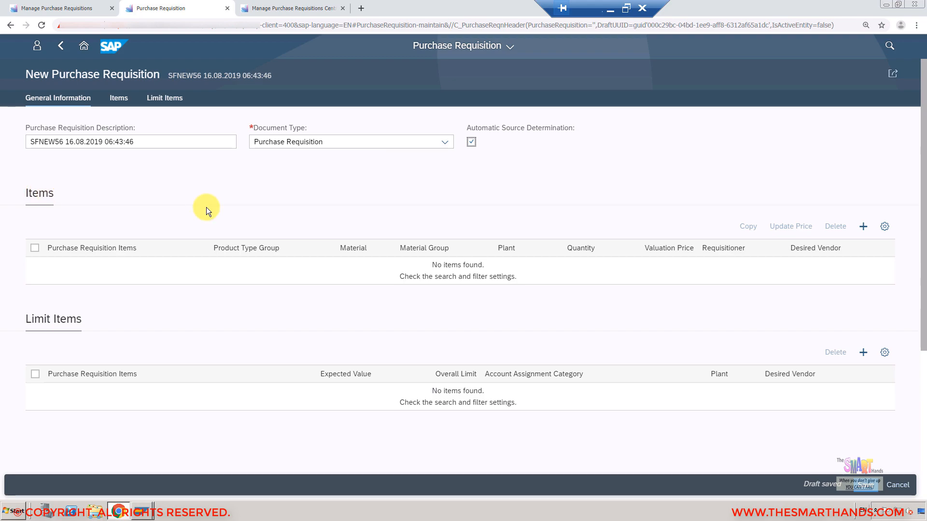
click(863, 227)
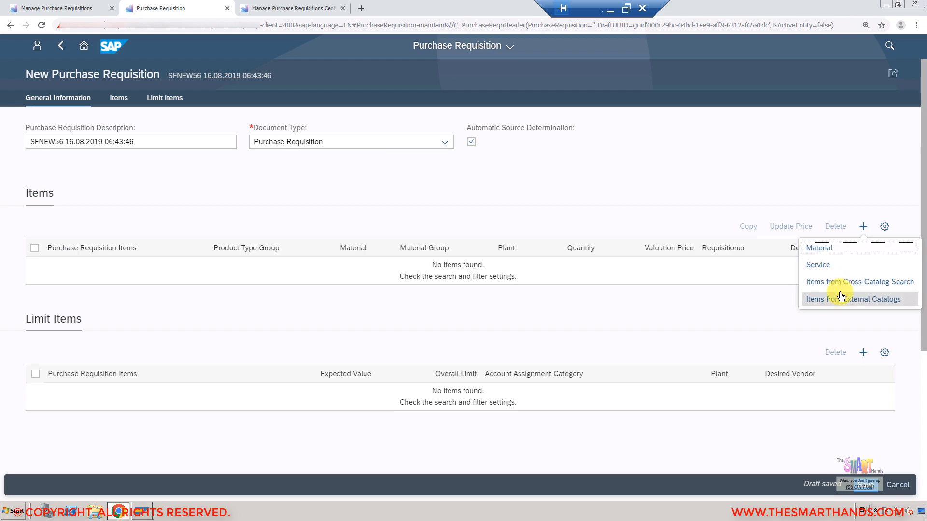
click(832, 250)
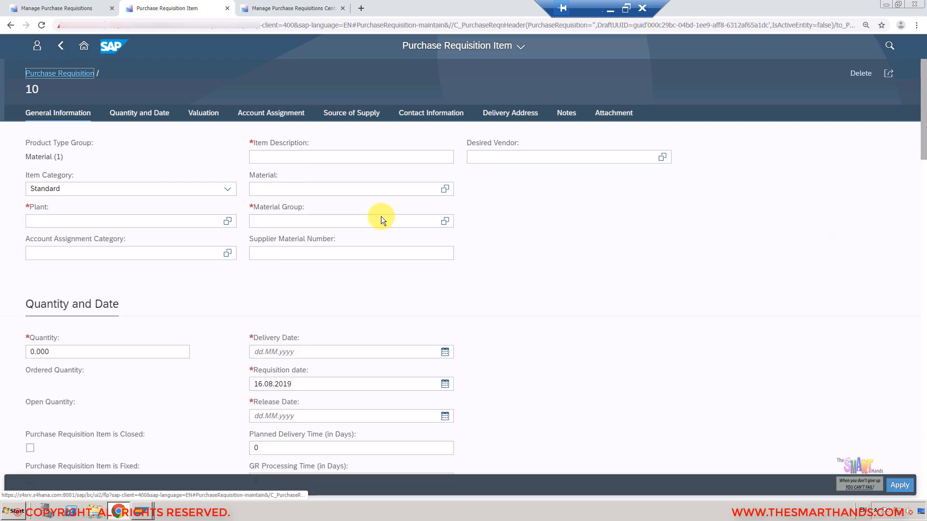
Select material SHAFT123 for plant ZZMM and set the item's quantity to 7
click(281, 188)
text(SHAFT1)
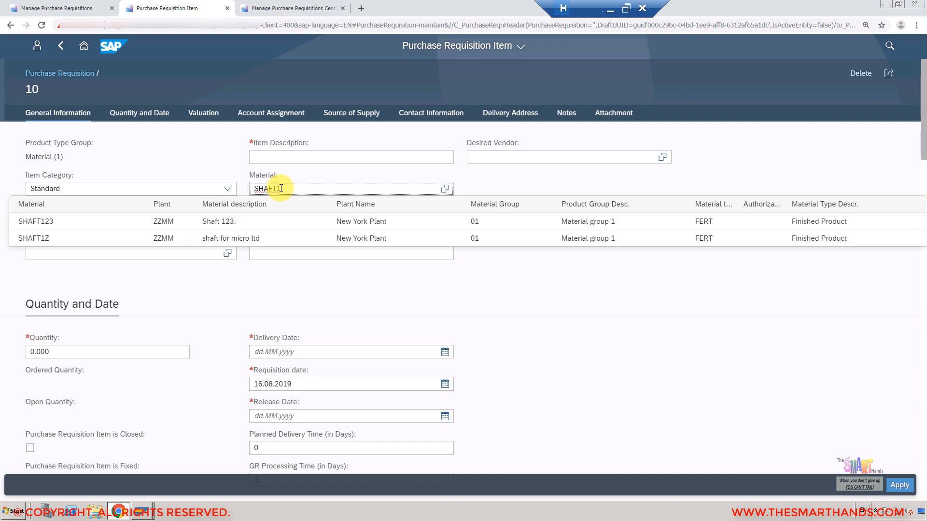
click(114, 224)
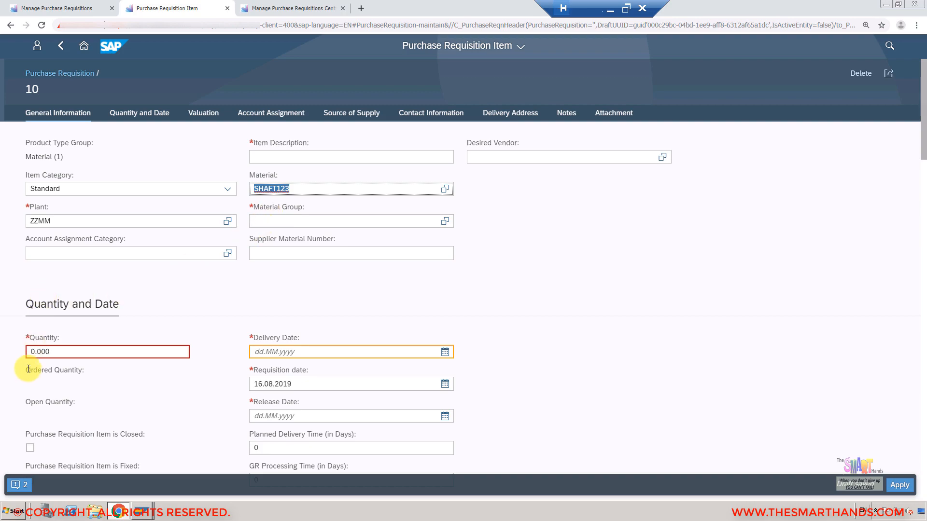
click(60, 351)
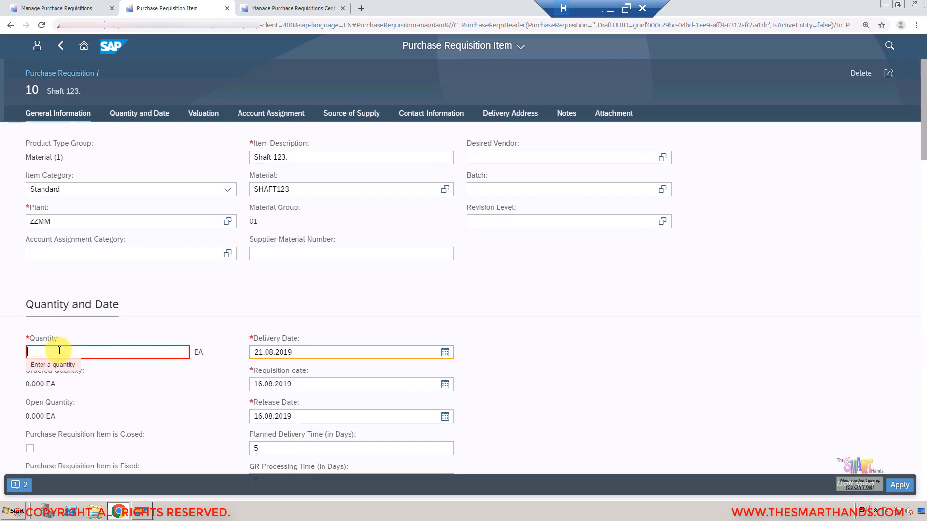
text(7)
key(Return)
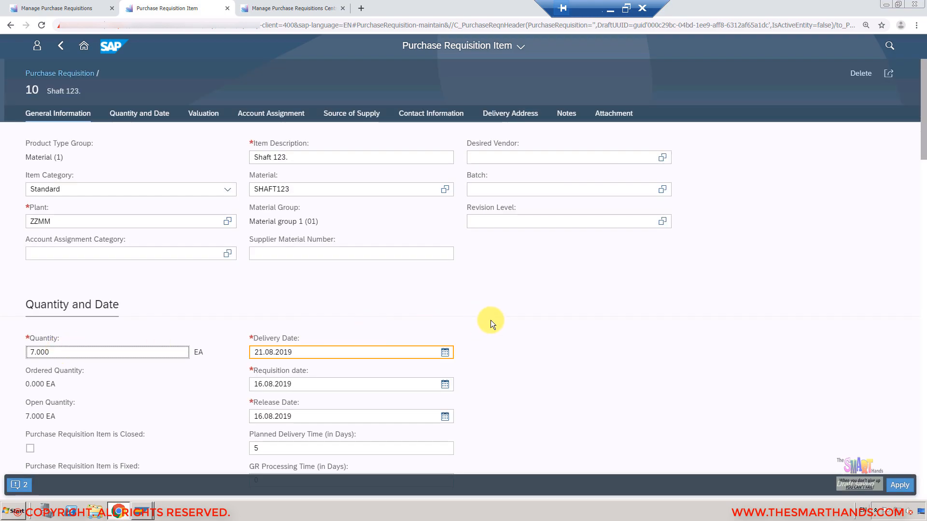
Review the item's messages, close the list and apply the item to the requisition
click(19, 487)
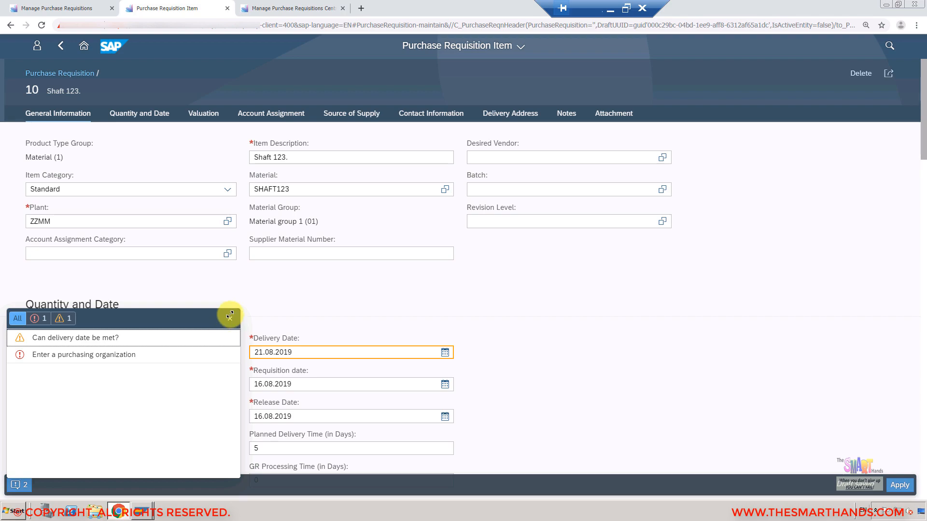
click(231, 319)
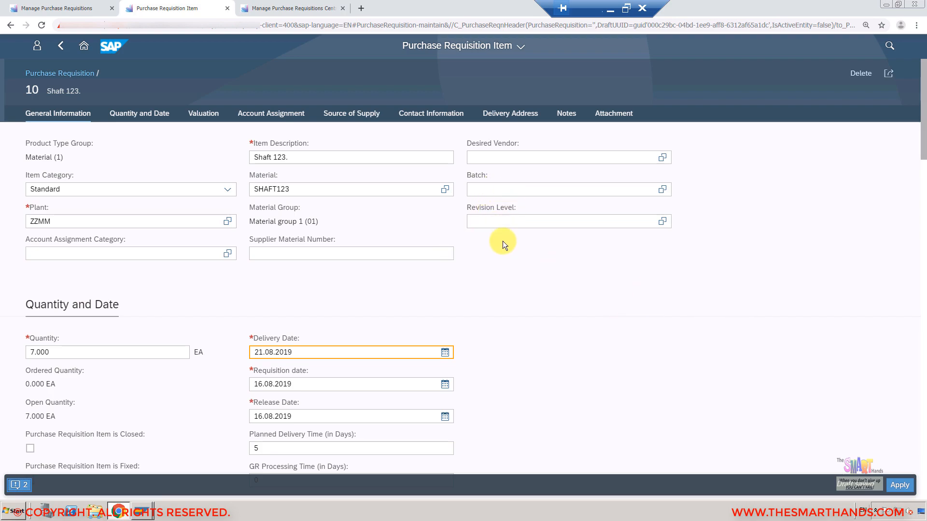
click(899, 486)
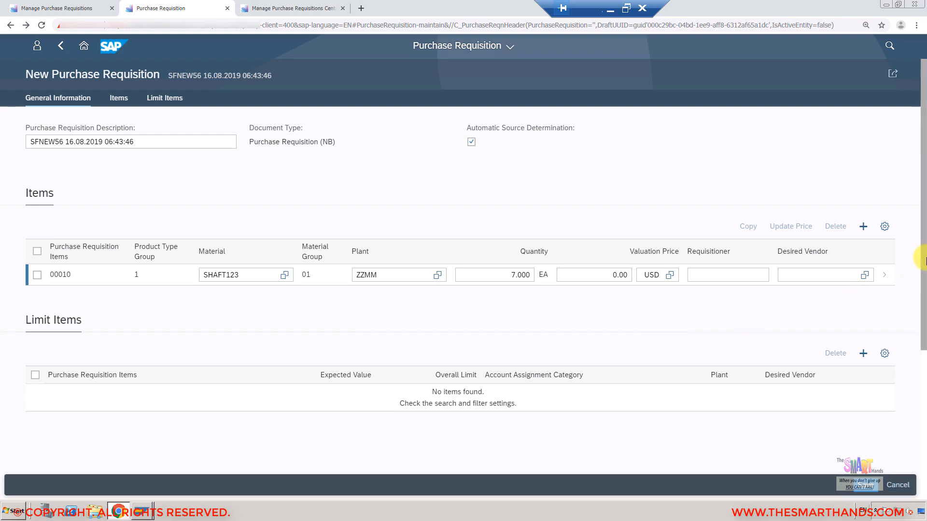
Reopen requisition item 10 and examine which entries its error and warning messages ask for
click(886, 276)
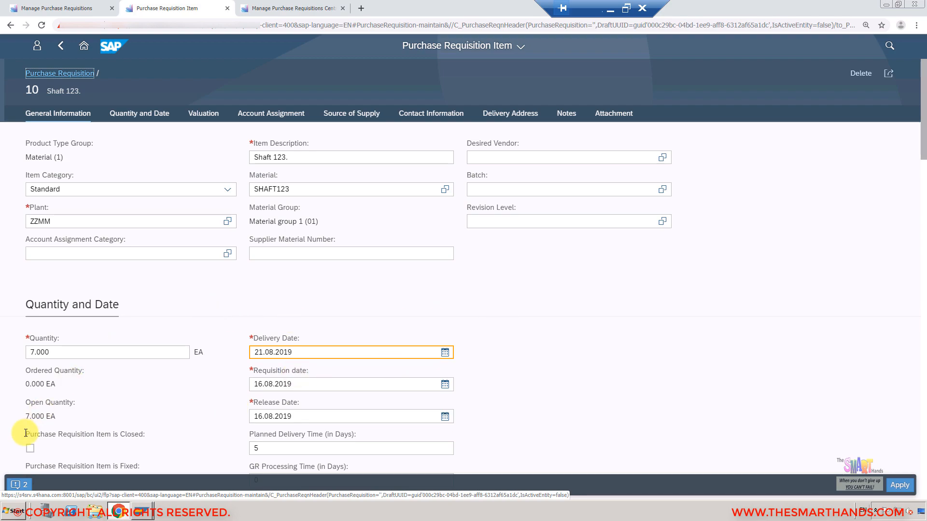
click(17, 484)
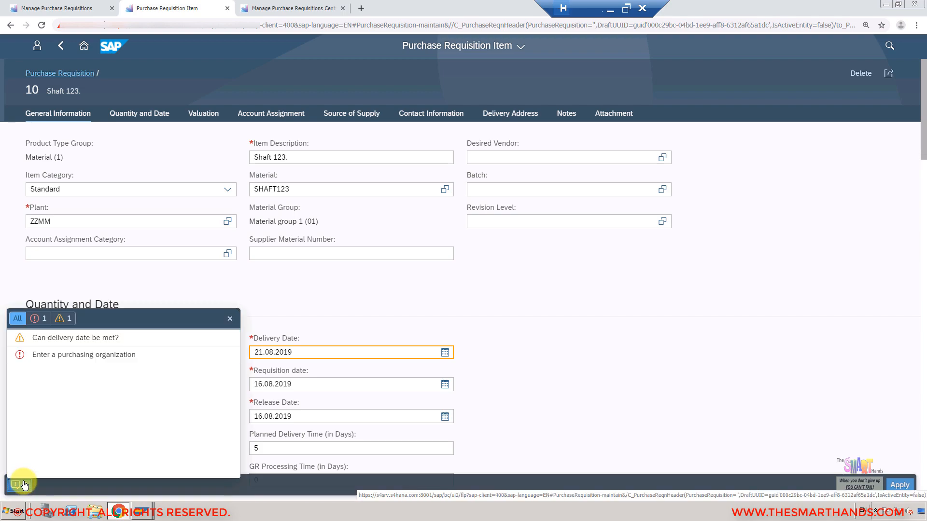
click(103, 355)
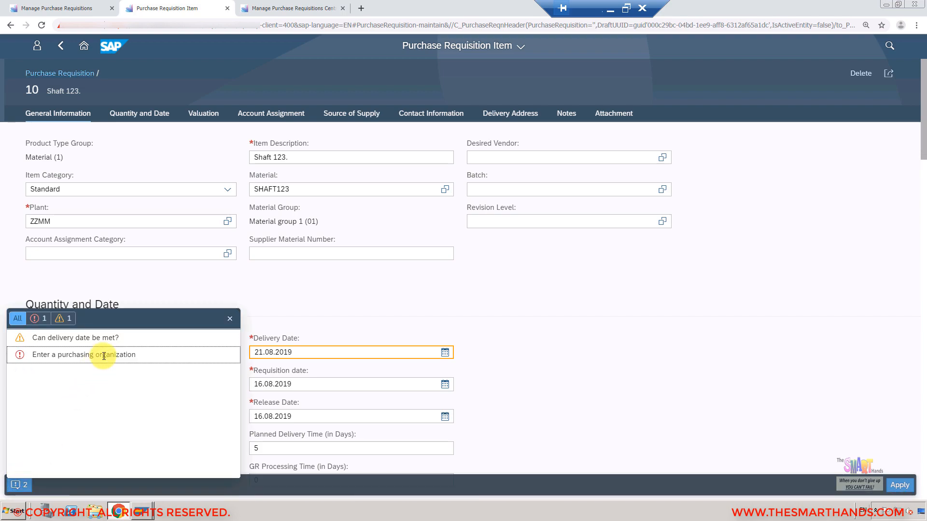
click(230, 317)
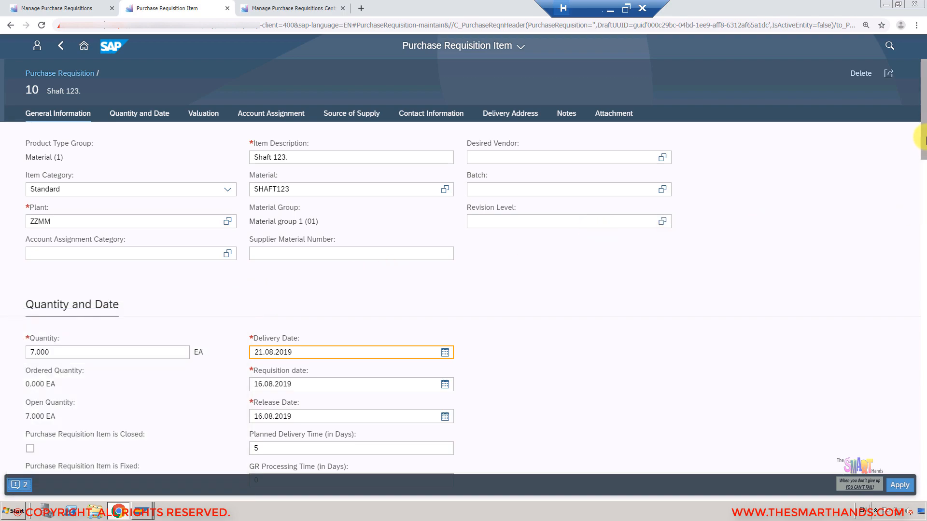
Check the item's quantity and date details and set its valuation price to 5.00 USD
scroll(924, 167, down, 3)
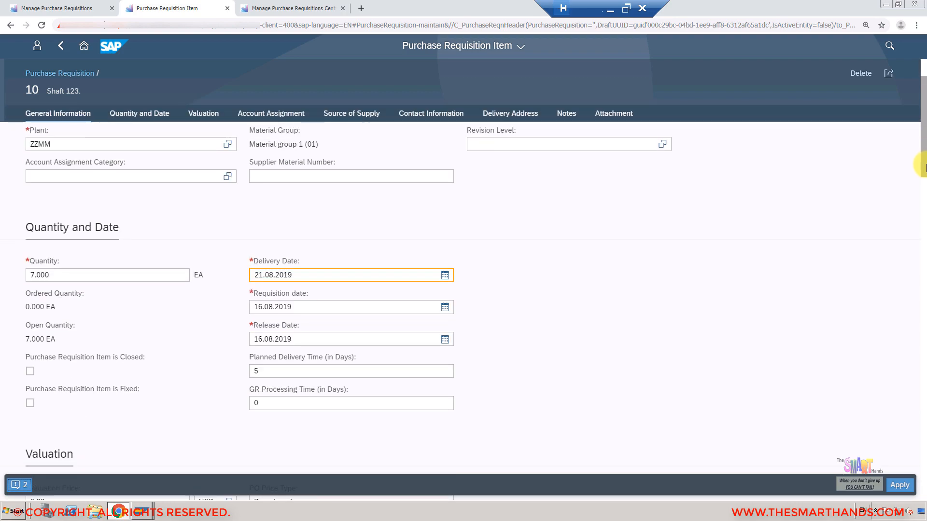
scroll(924, 153, up, 3)
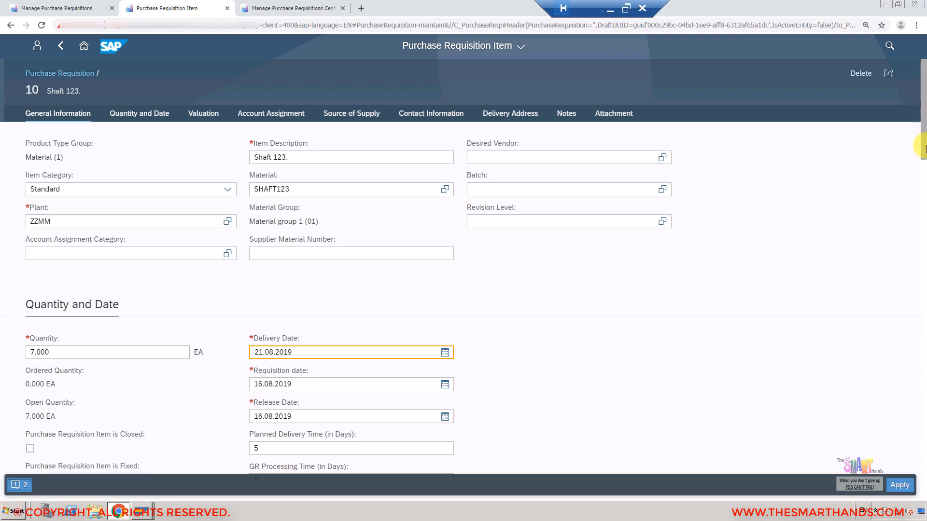
scroll(925, 167, down, 3)
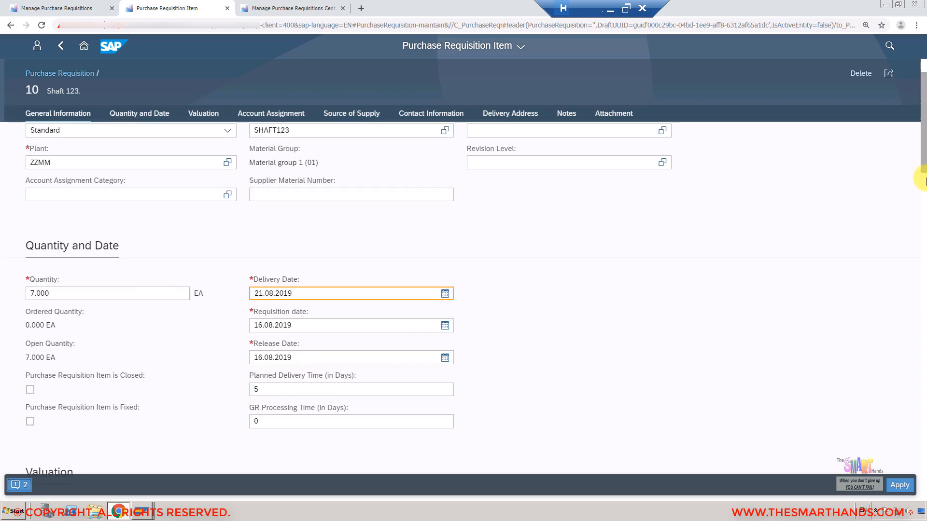
drag(926, 202, 923, 176)
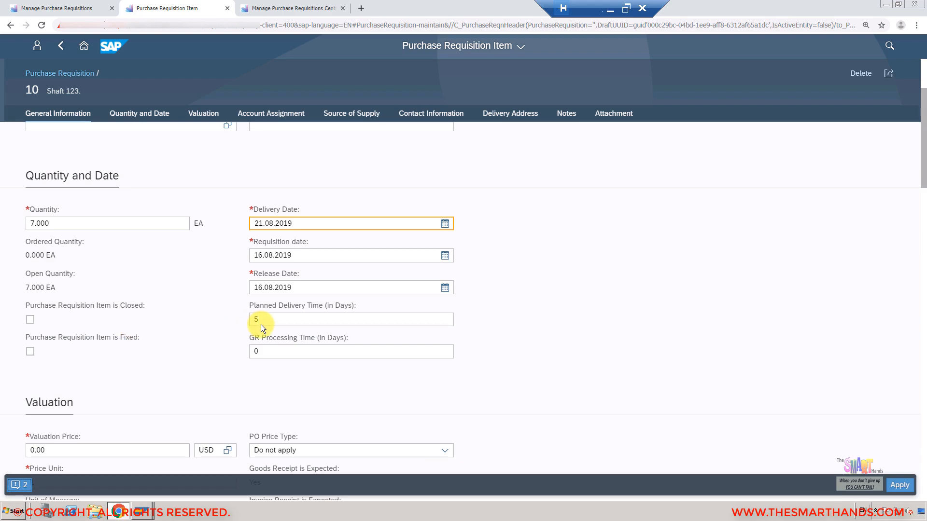
drag(263, 315, 235, 321)
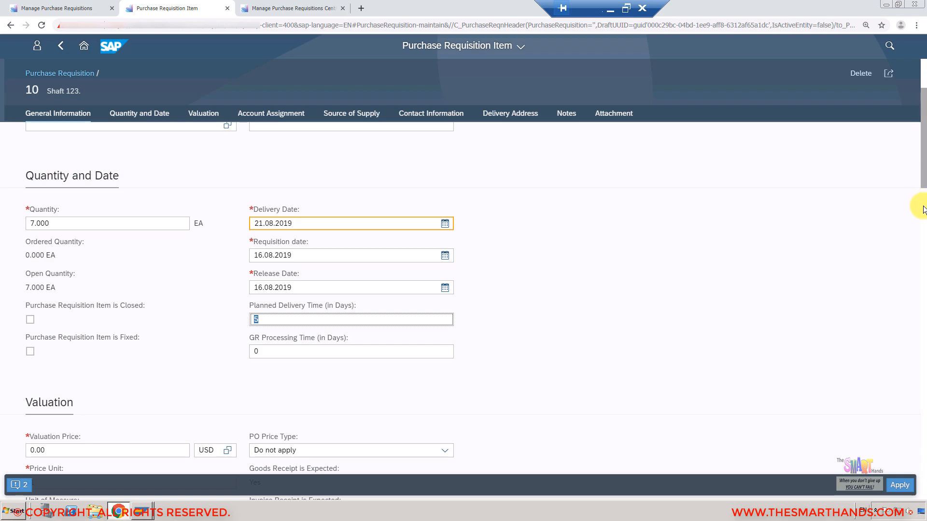
scroll(923, 221, down, 2)
scroll(924, 222, down, 1)
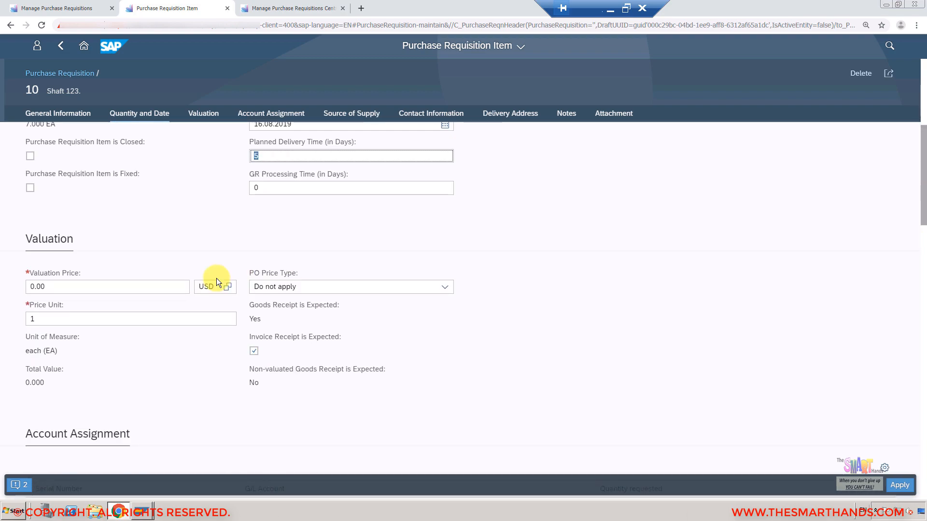
drag(56, 286, 0, 290)
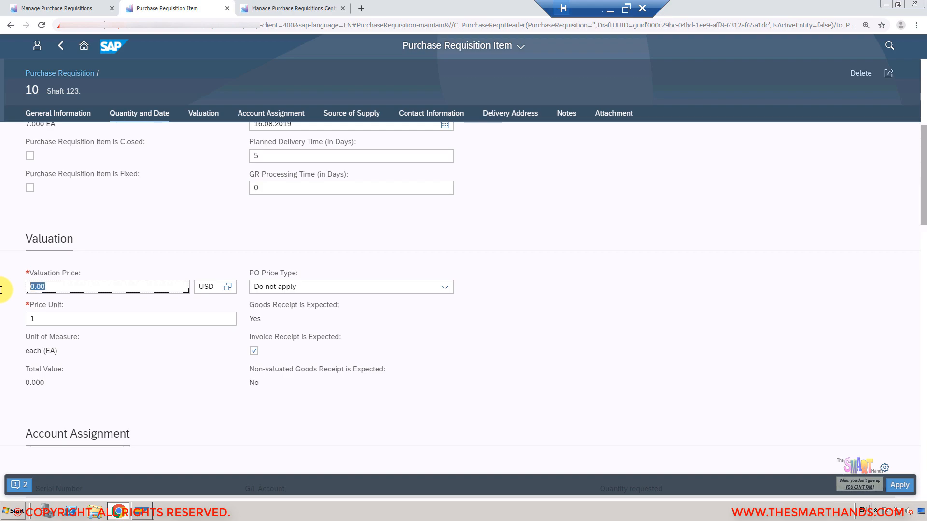
text(5)
key(Return)
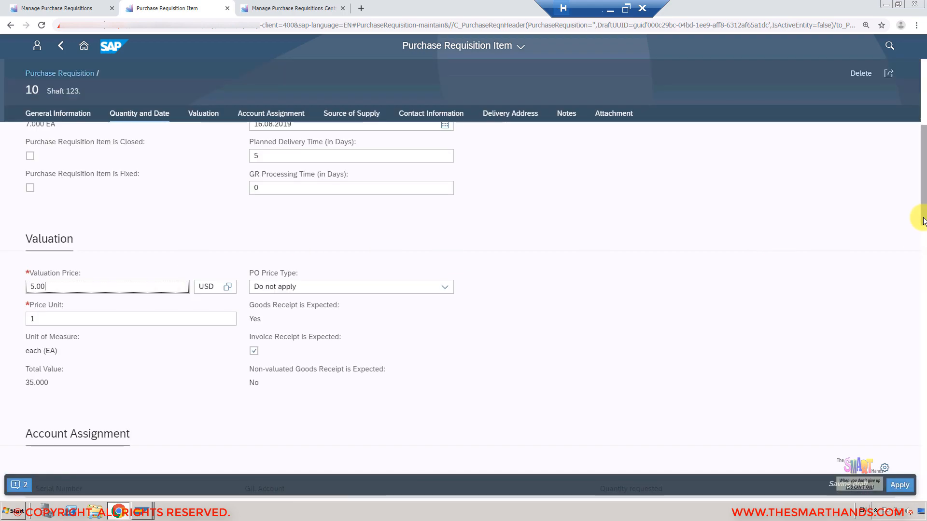
In the item's contact information, set the purchasing organization to ZZMM and the purchasing group to 001
scroll(925, 242, down, 2)
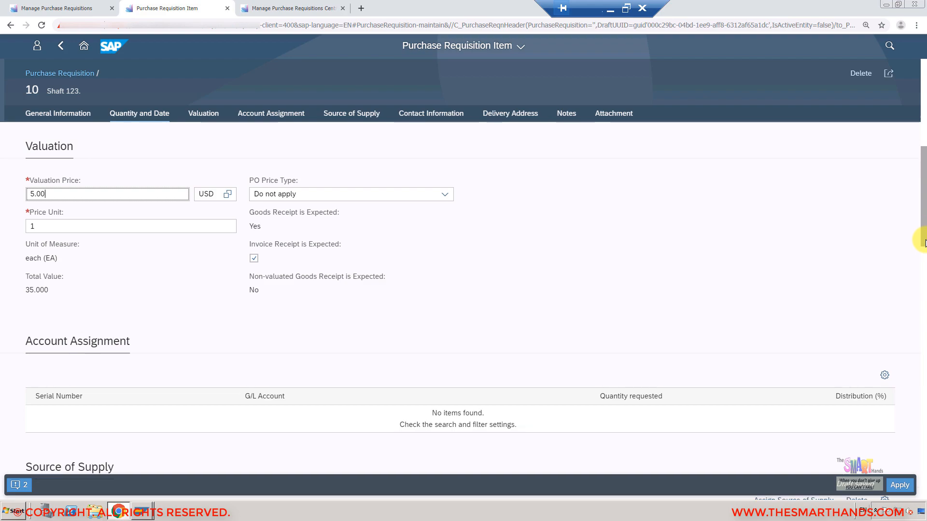
scroll(923, 251, down, 3)
scroll(925, 301, down, 4)
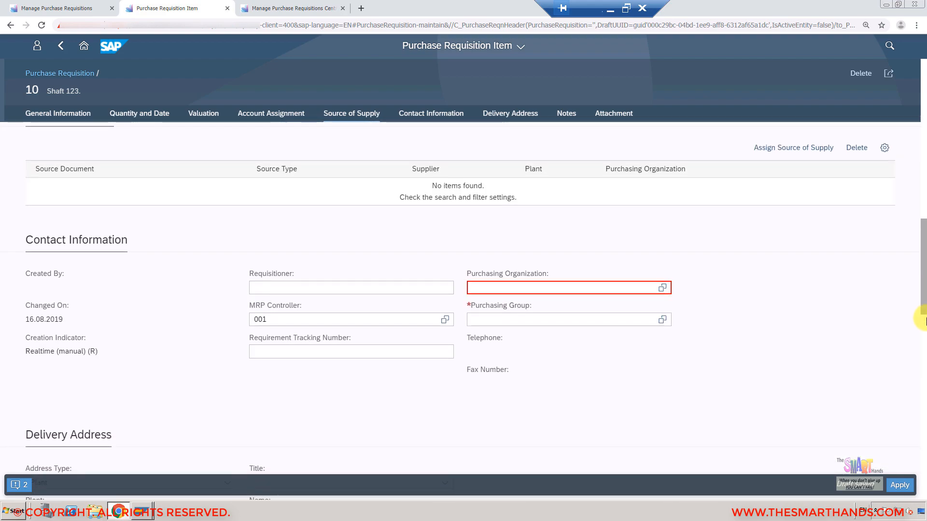
click(477, 289)
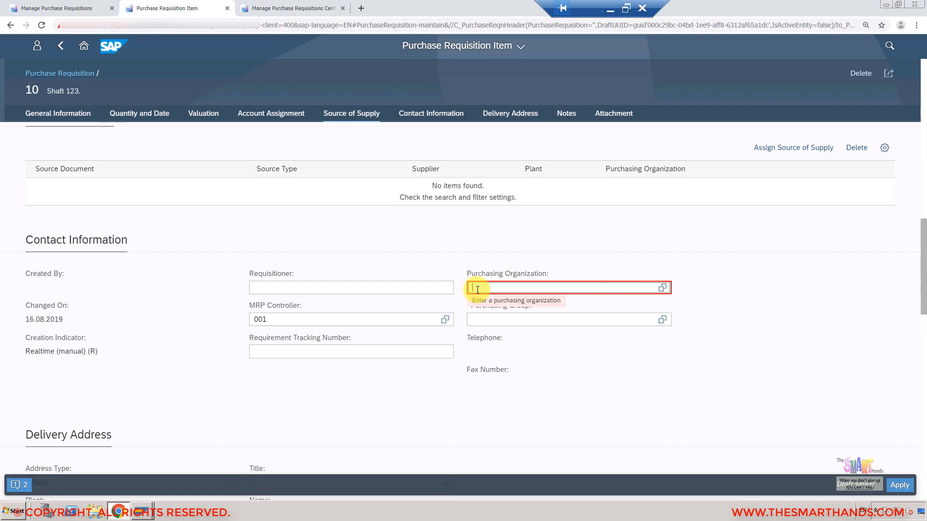
text(ZZMM)
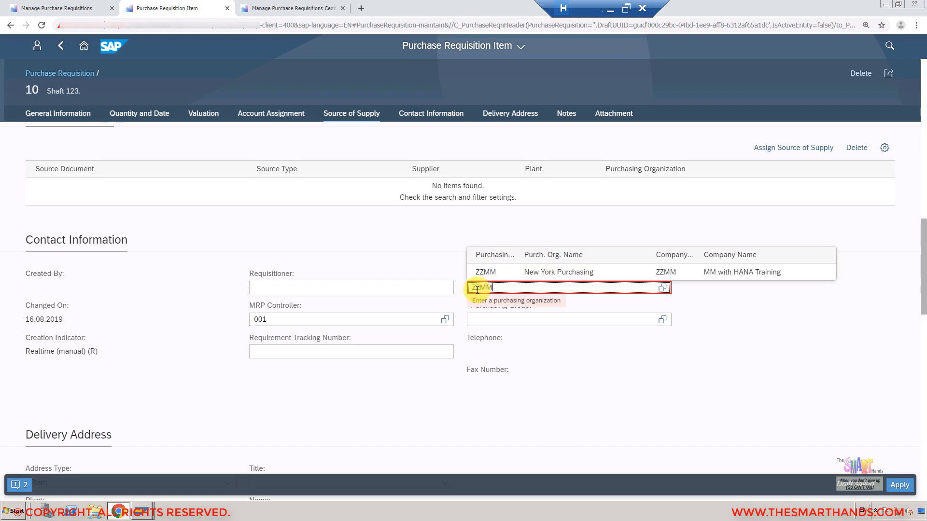
click(497, 273)
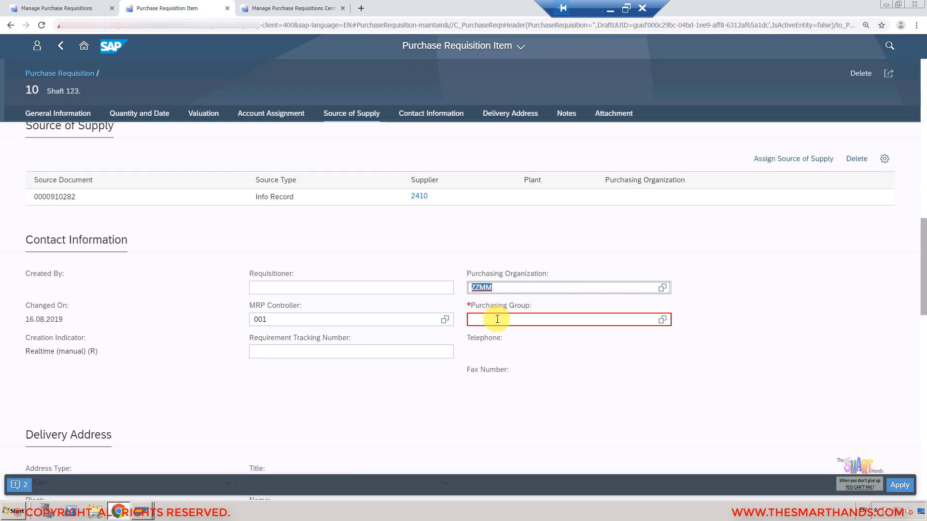
click(497, 319)
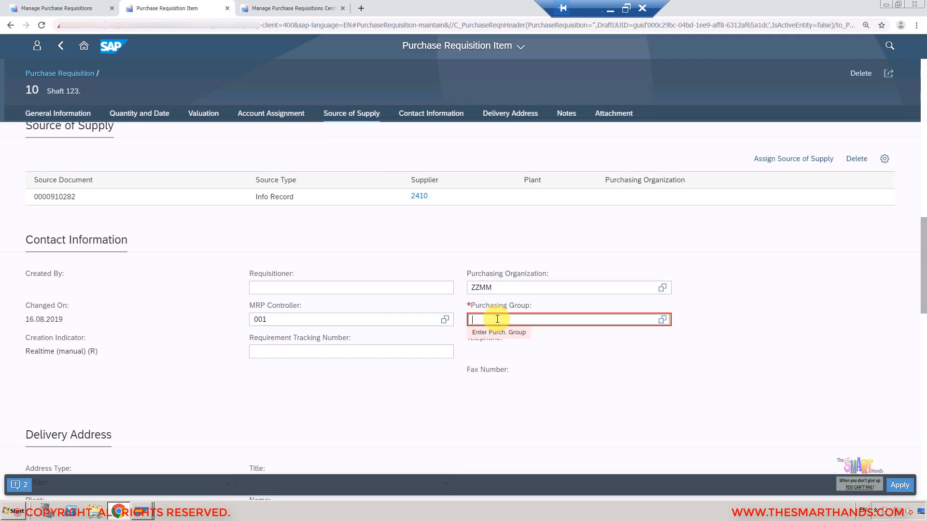
text(001)
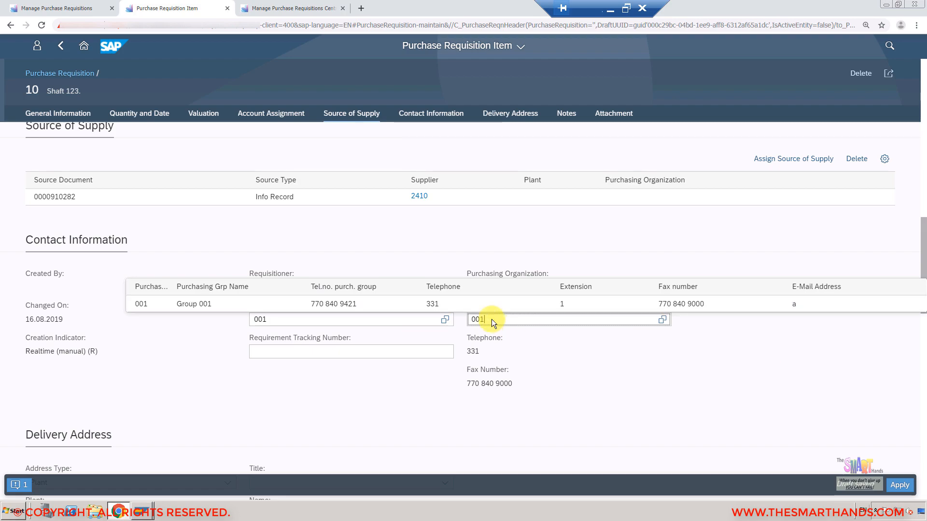
key(Return)
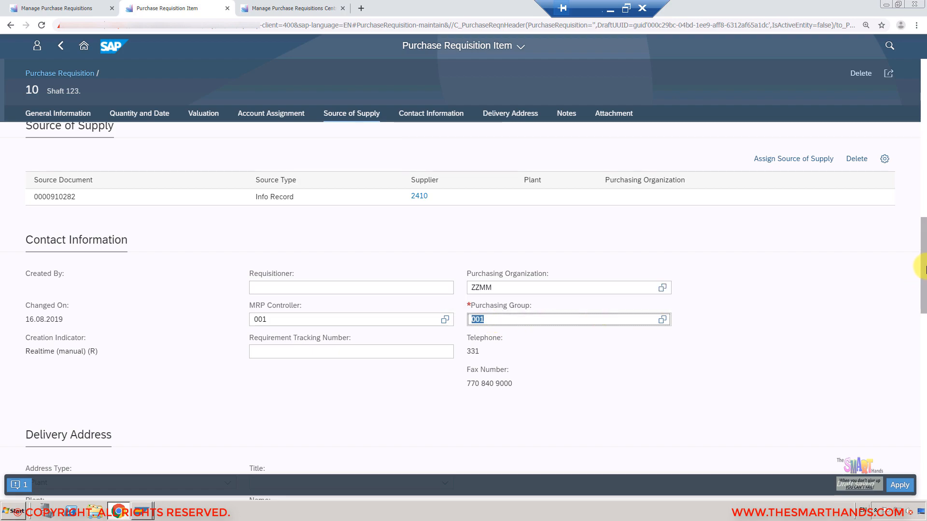
Check the item's remaining sections and search the info records, central contracts and fixed suppliers available as its source of supply
drag(923, 259, 925, 441)
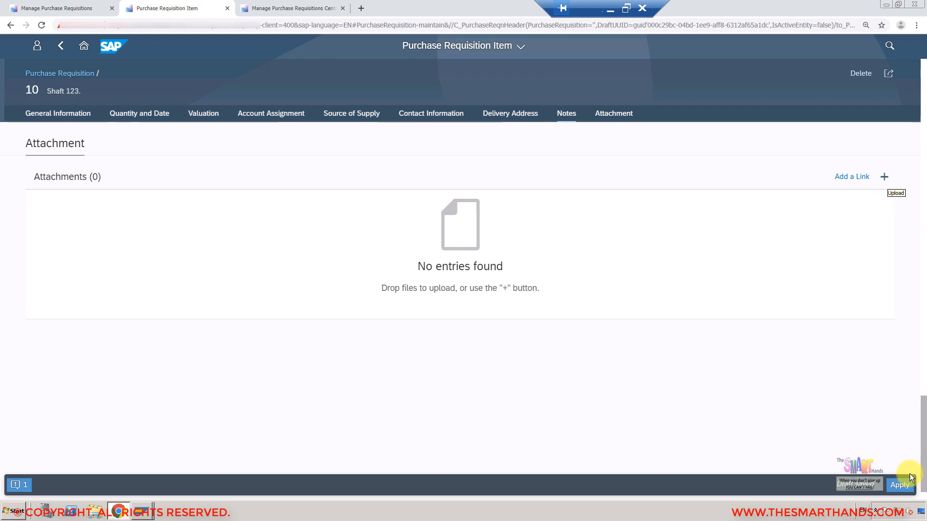
drag(924, 402, 915, 259)
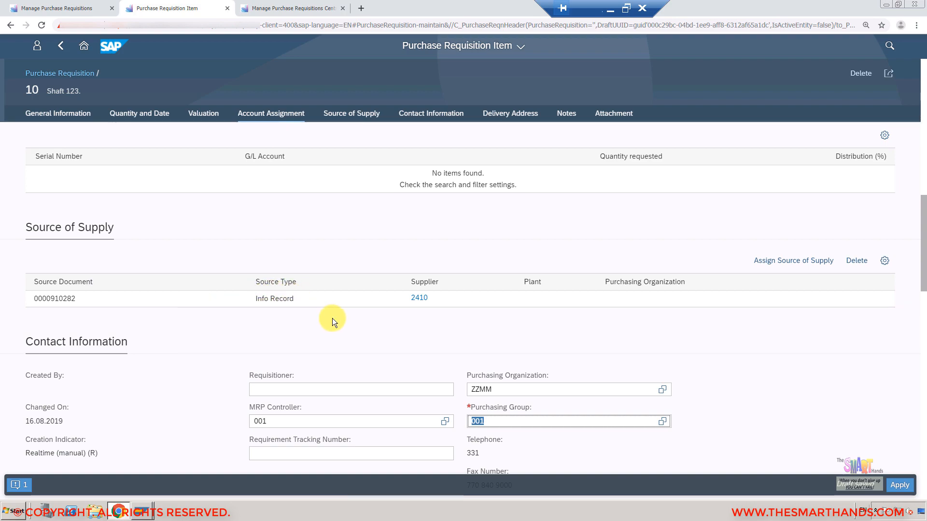
click(781, 268)
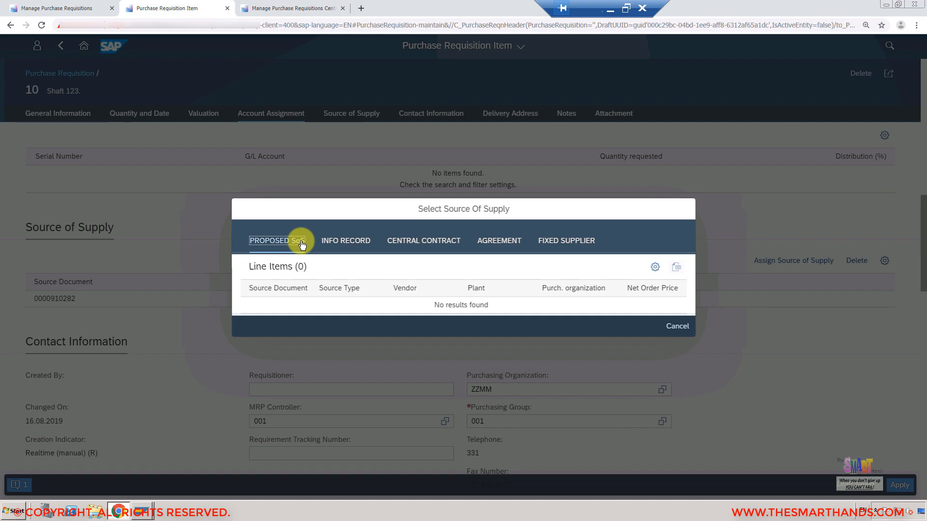
click(345, 241)
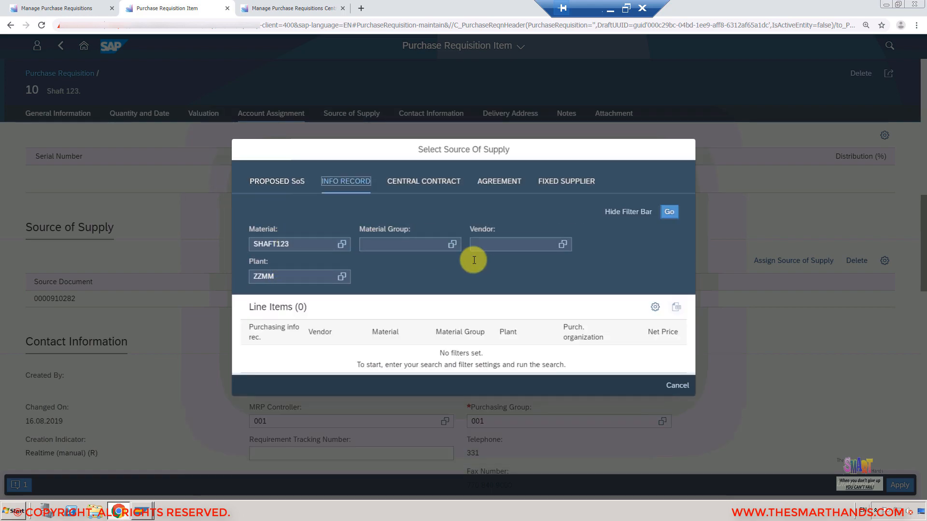
click(672, 211)
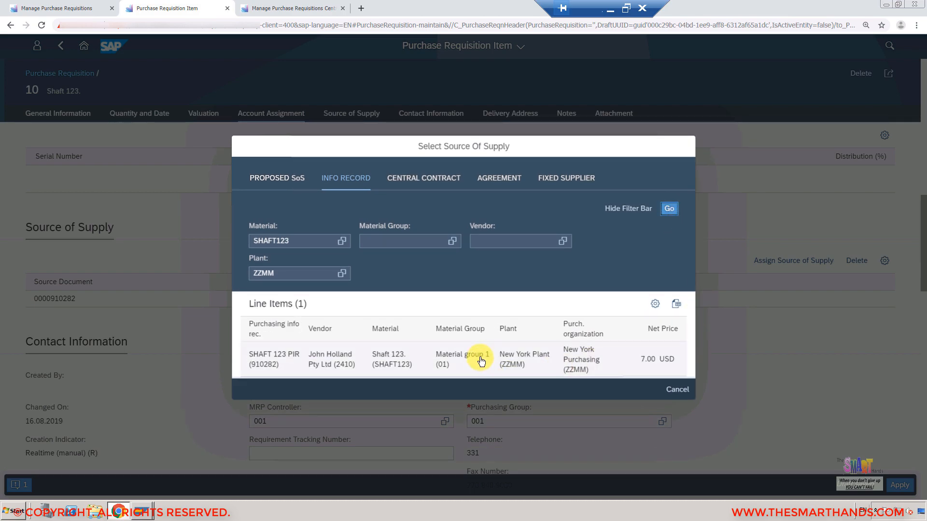
click(429, 182)
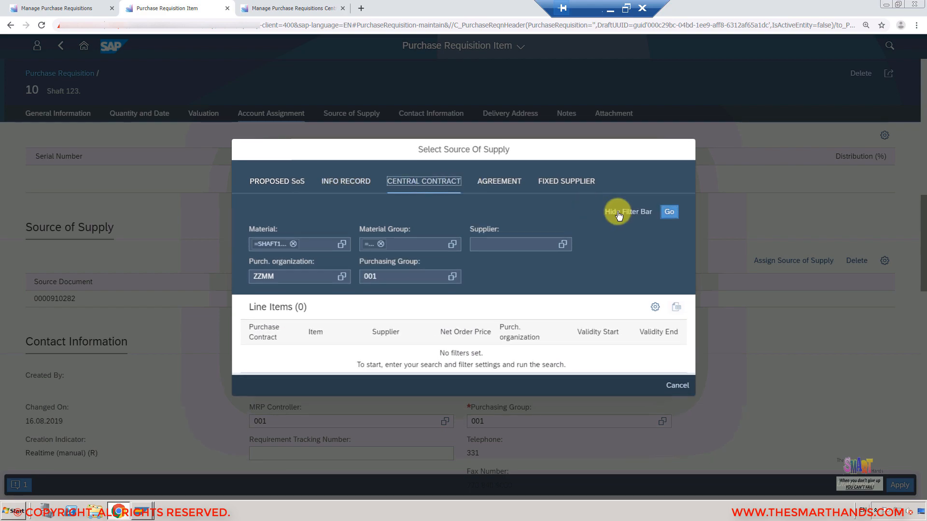
click(669, 213)
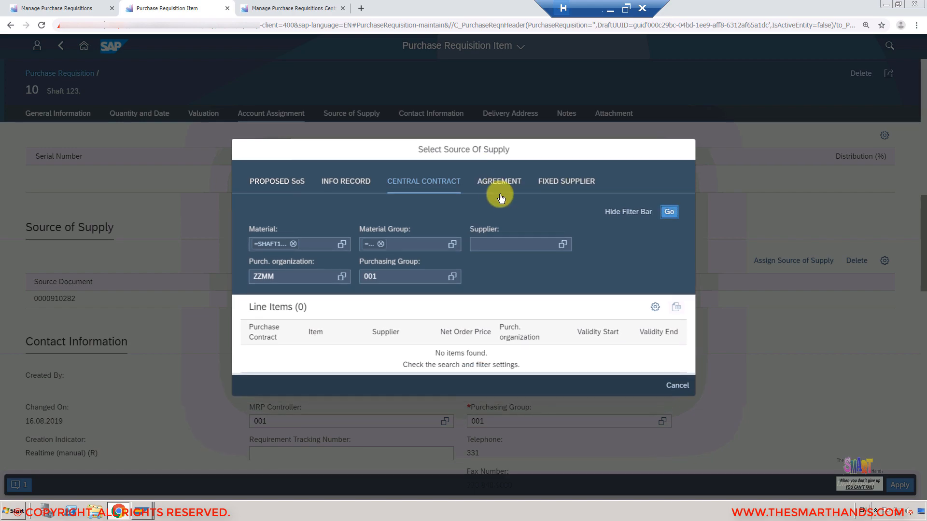
click(575, 188)
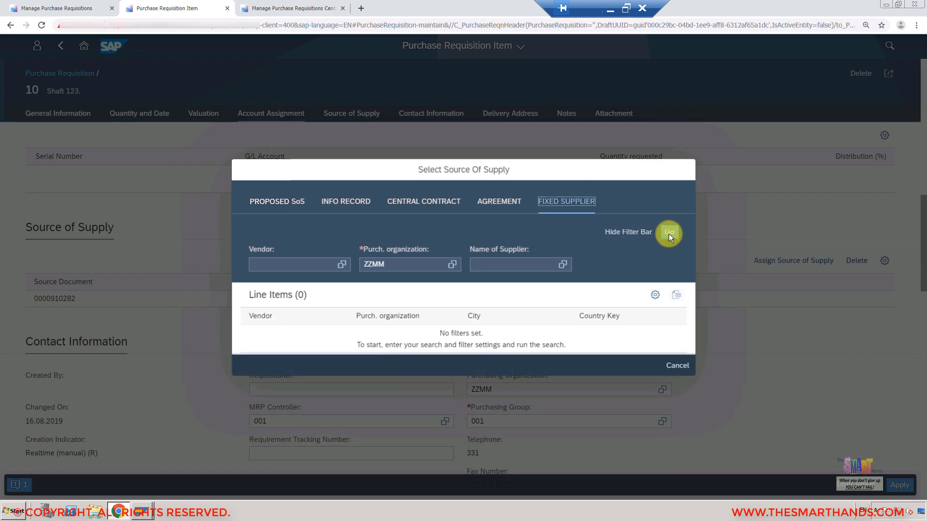
click(668, 234)
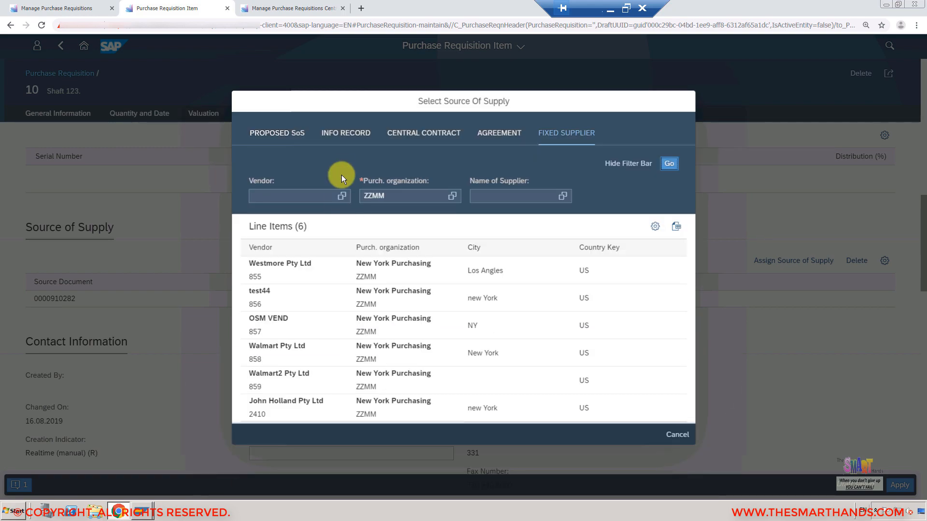
Compare the info record and fixed supplier sources, and assign info record SHAFT 123 PIR of John Holland Pty Ltd to the item
click(344, 135)
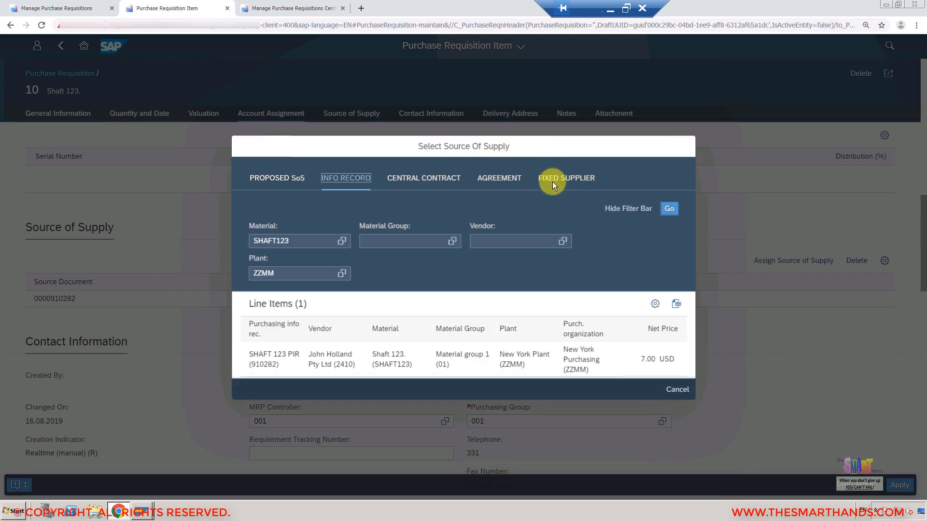
click(563, 182)
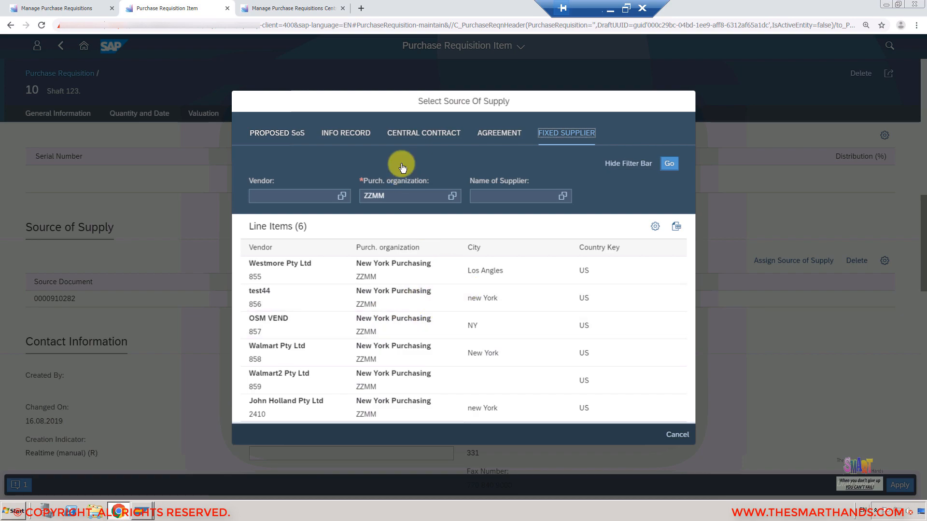
click(354, 136)
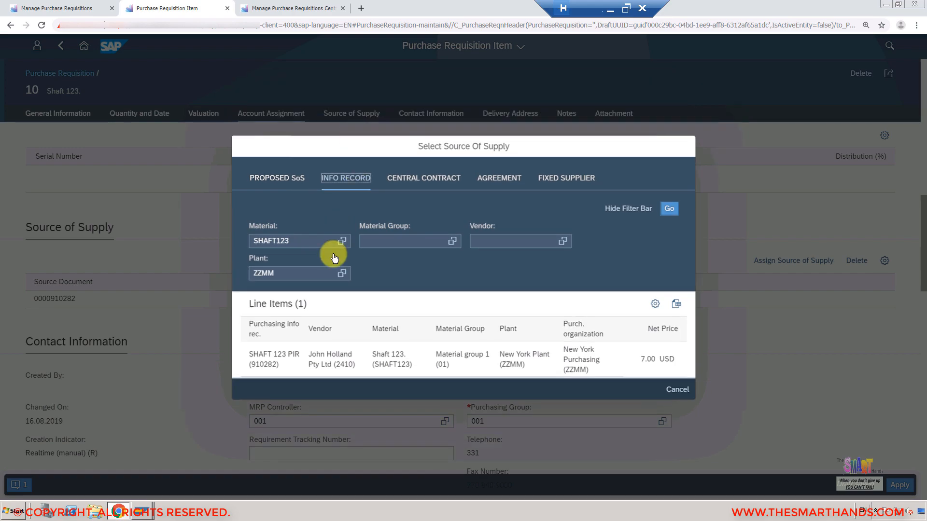
click(381, 359)
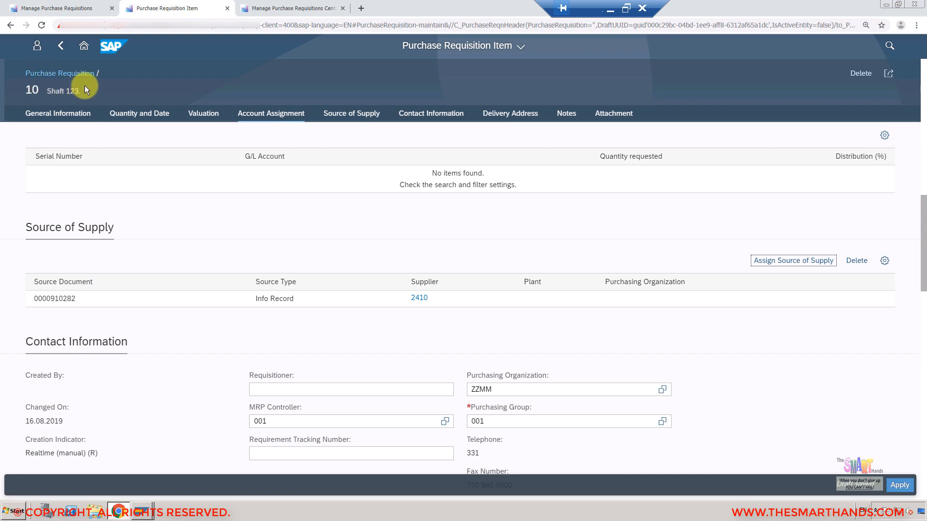
Return to the requisition overview, check item 10's quantity and valuation price, clear the item selection and save the requisition
click(59, 49)
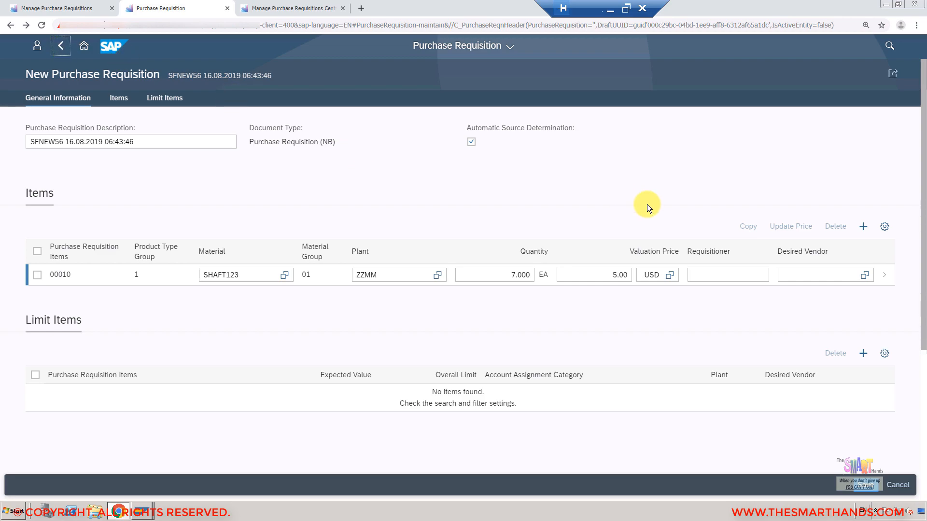
click(511, 276)
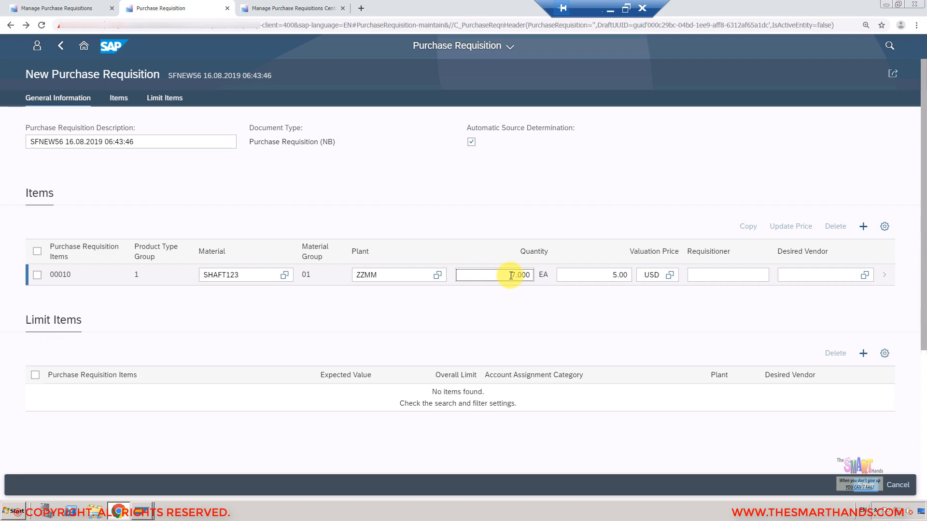
click(613, 278)
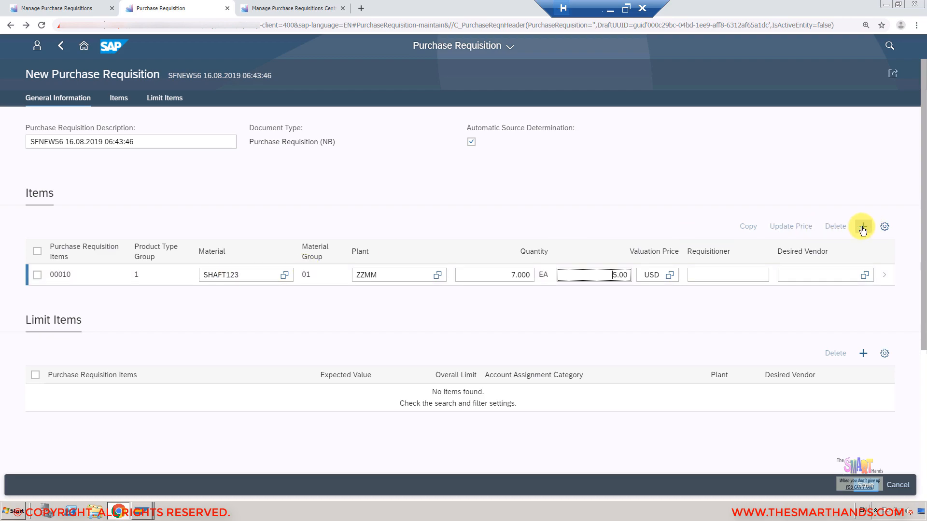
click(36, 278)
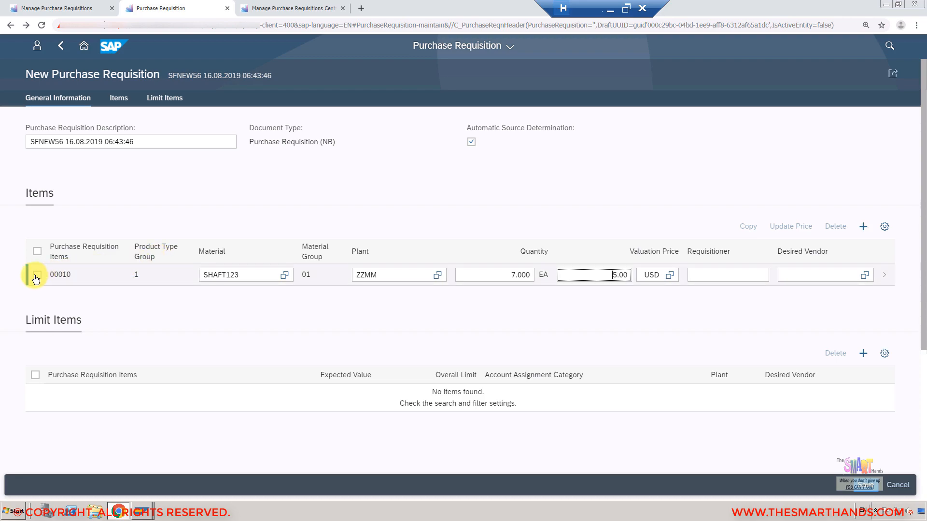
click(36, 276)
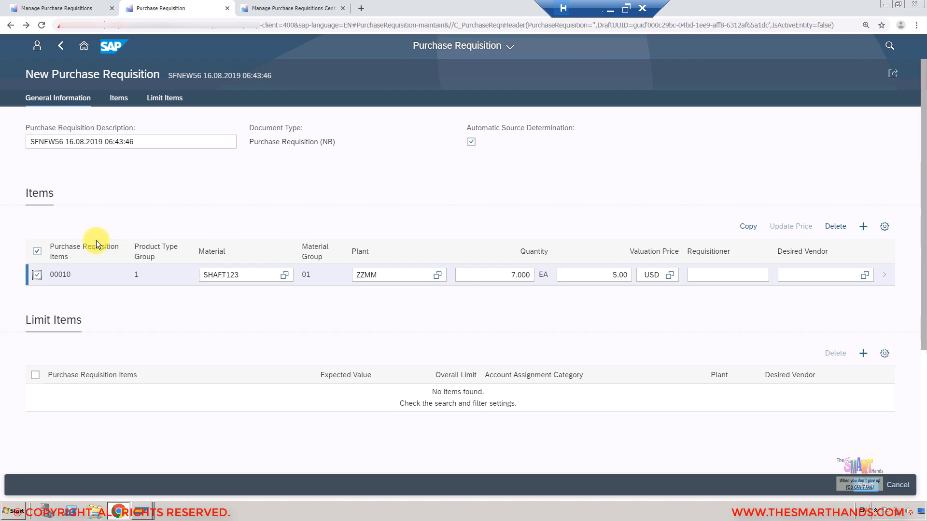
click(38, 251)
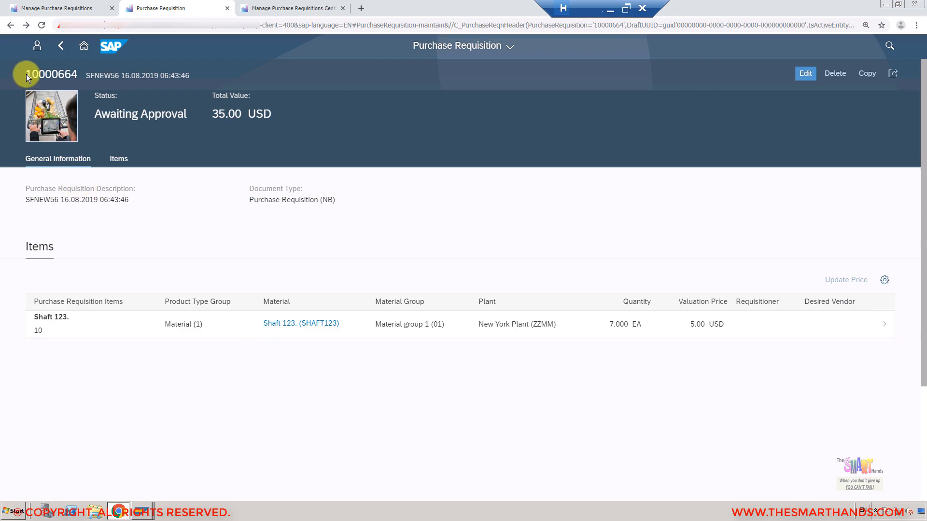
Return to the Professional requisitions overview and list the requisitions for all editing statuses
click(85, 59)
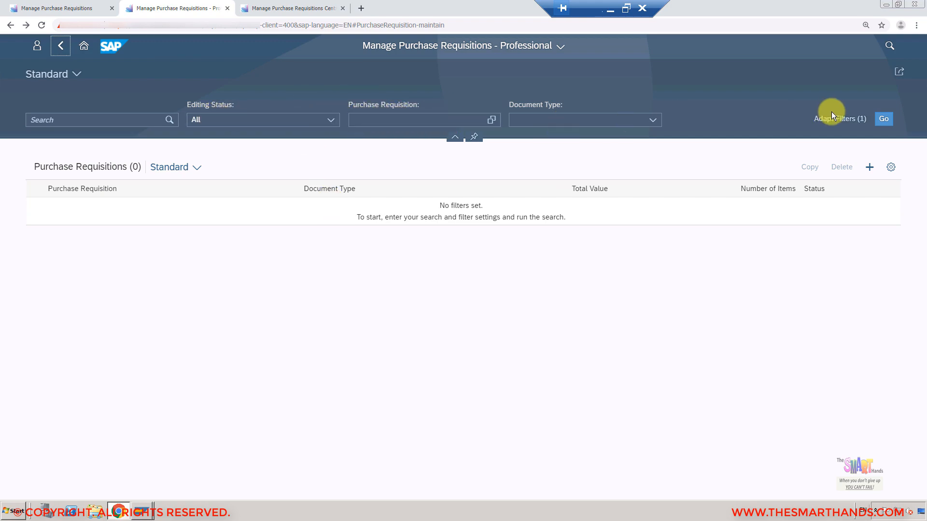
click(880, 117)
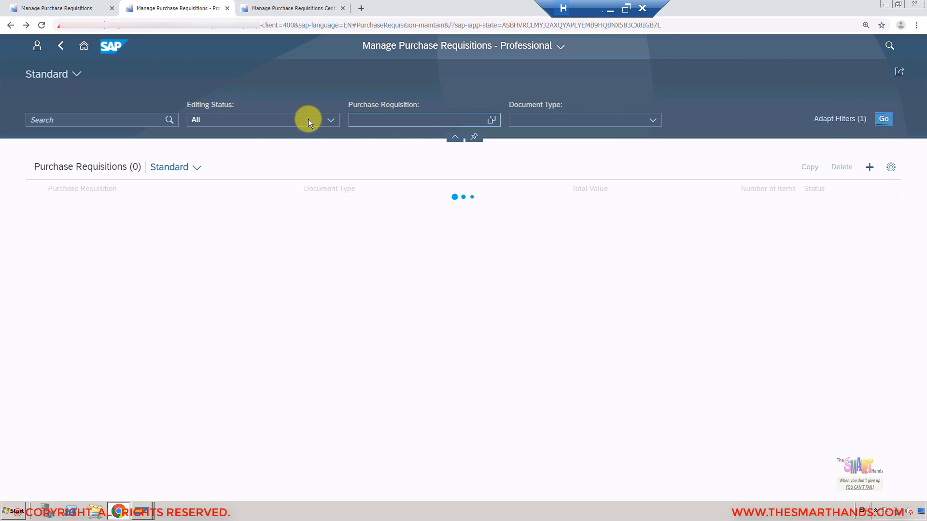
click(386, 120)
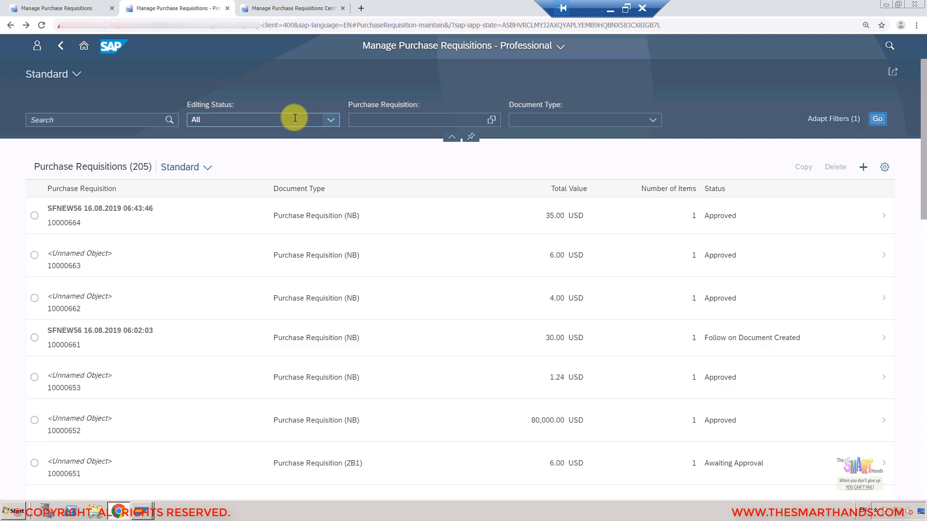
Refresh the New York Plant list in Manage Purchase Requisitions and locate the new requisition, comparing it with the Professional app's list
click(56, 12)
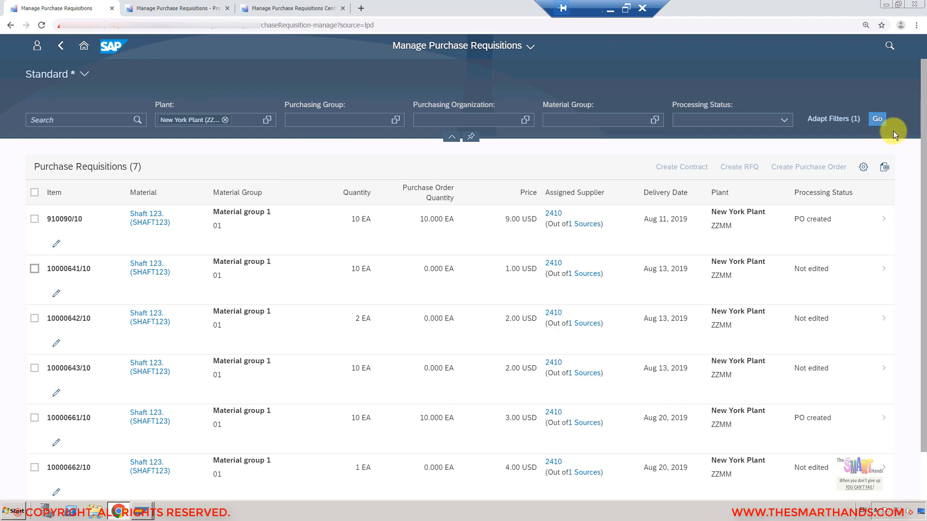
click(879, 118)
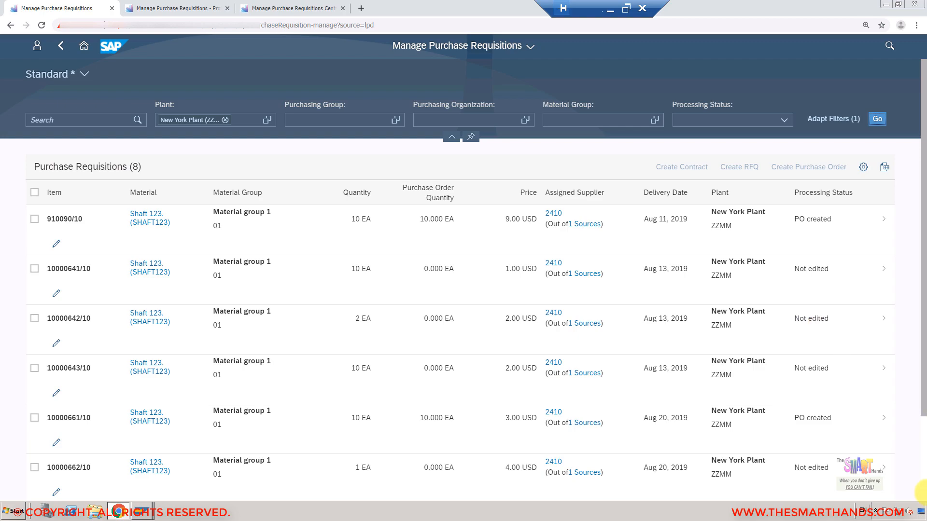
scroll(923, 484, down, 3)
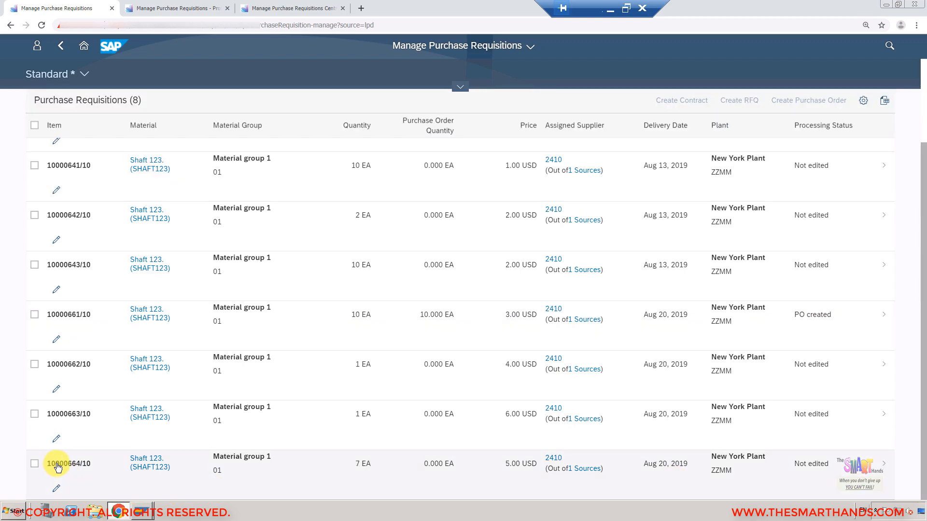
click(183, 9)
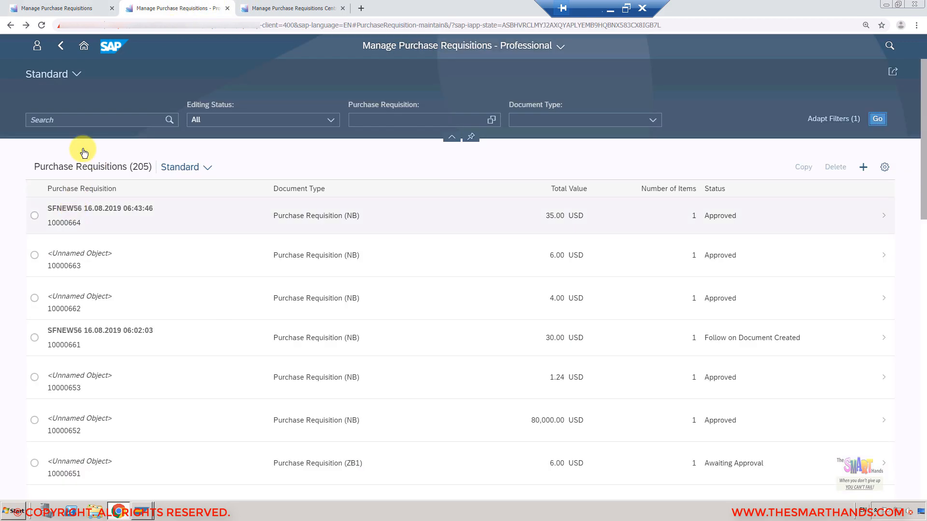
click(77, 9)
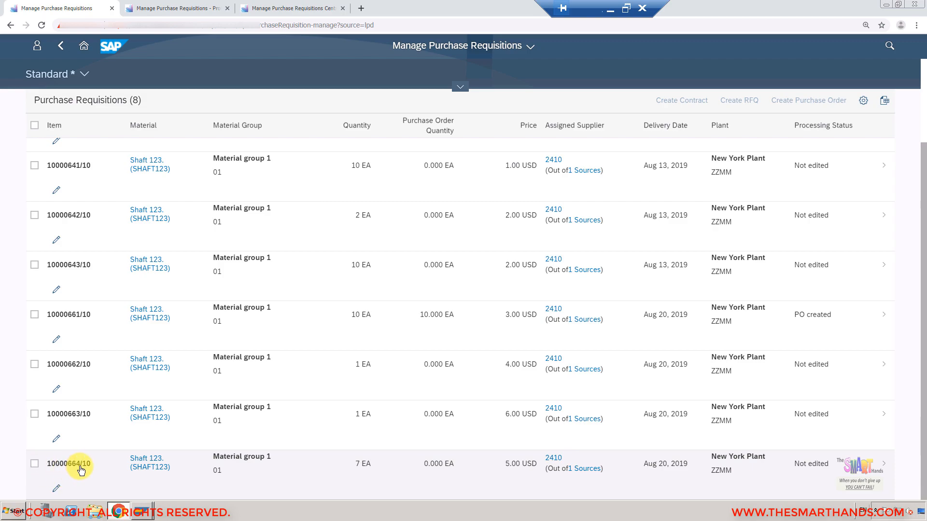
Edit the new SHAFT123 requisition item in the list, set its quantity to 9 EA and accept the change
click(56, 488)
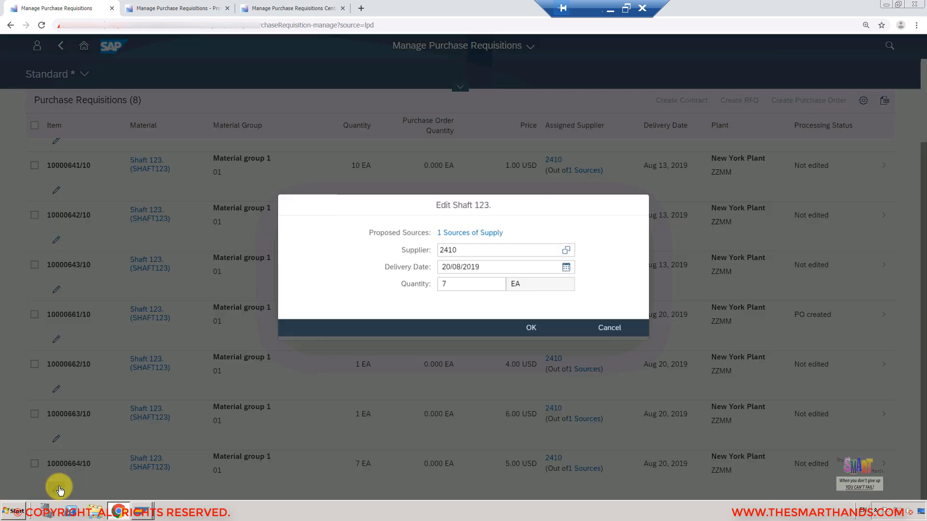
click(476, 250)
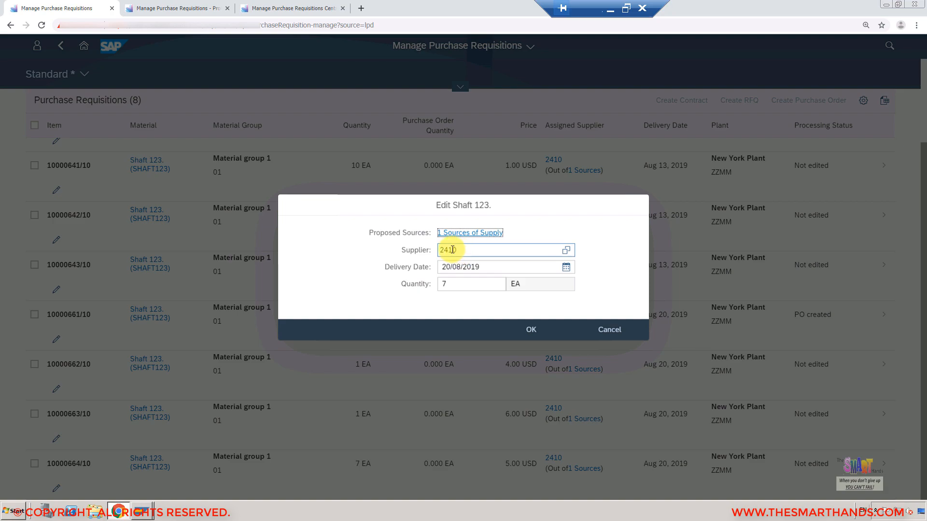
click(455, 269)
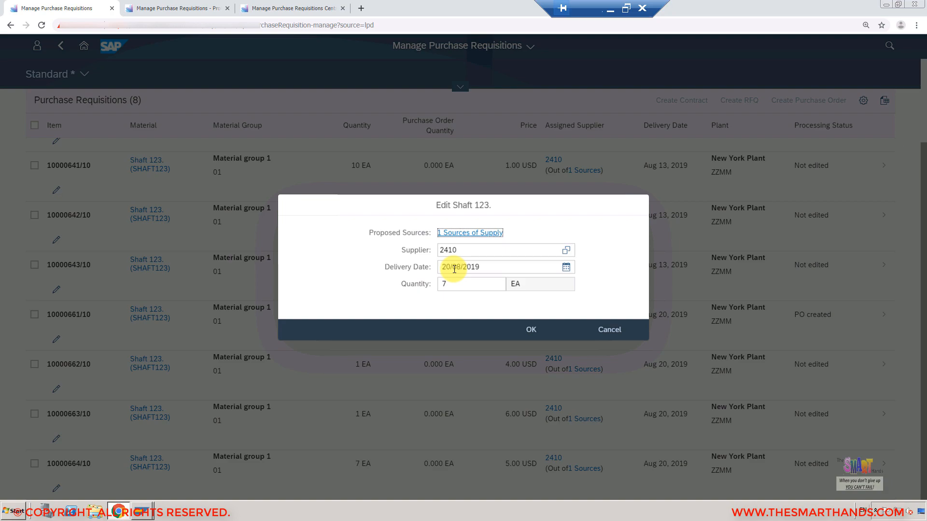
click(454, 287)
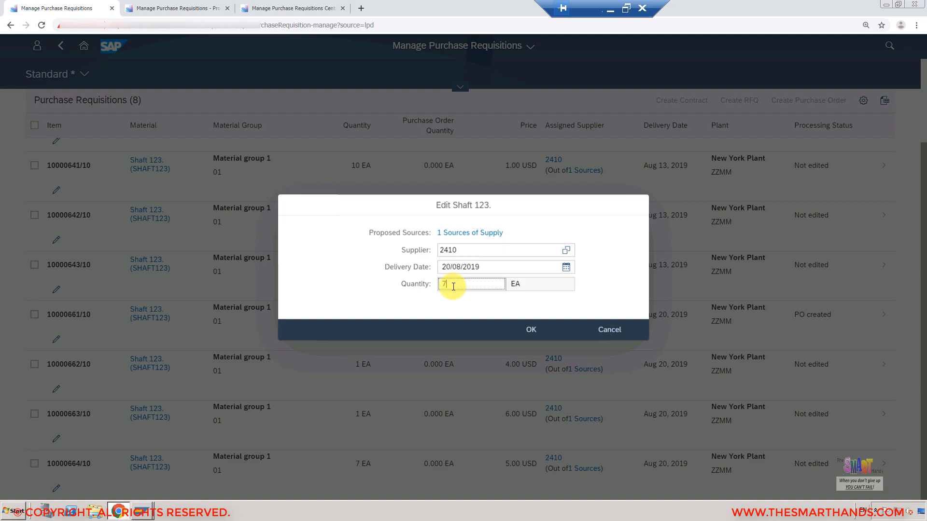
key(BackSpace)
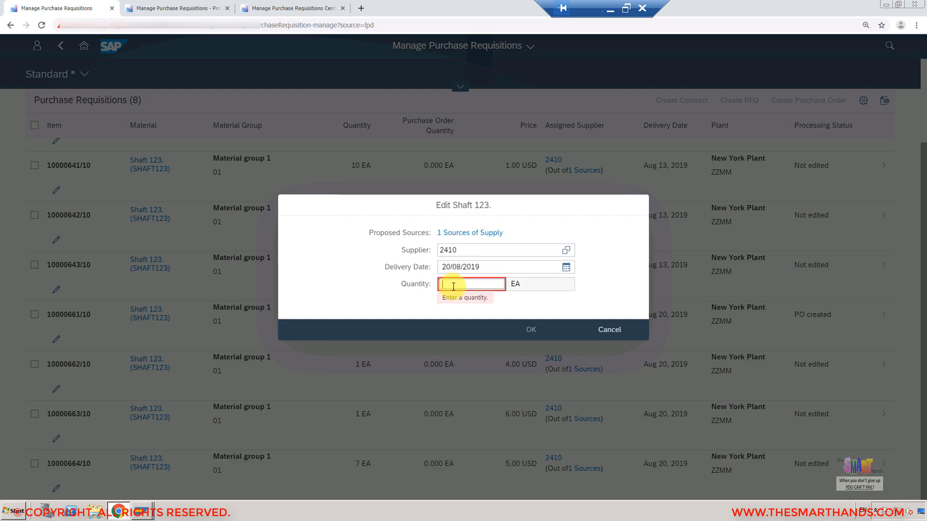
text(9)
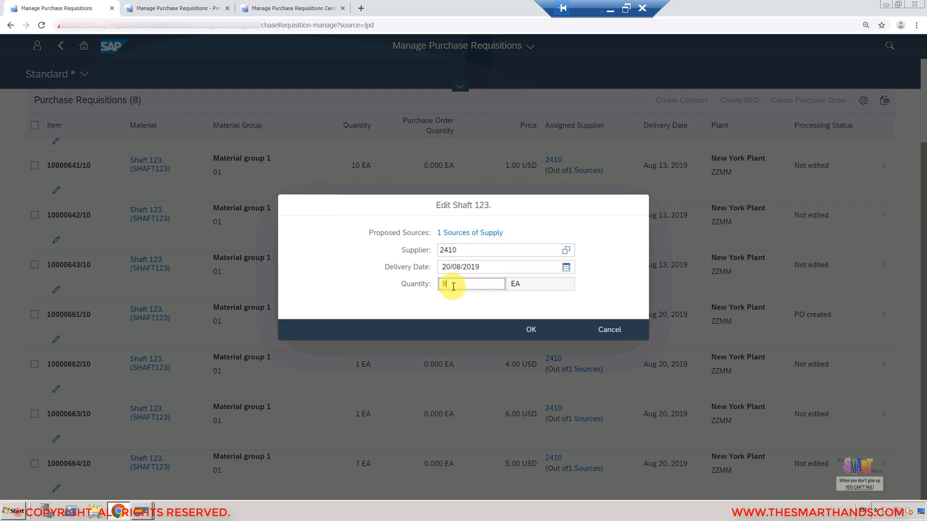
click(534, 330)
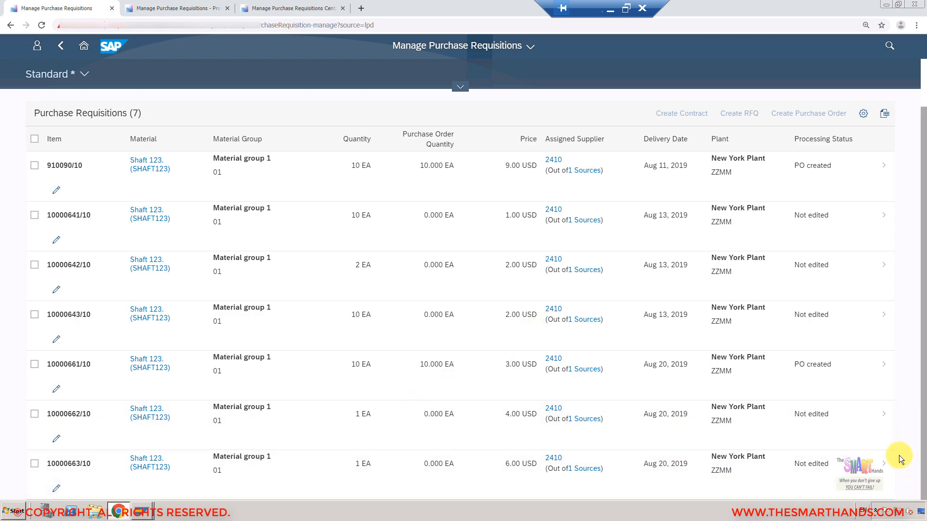
Check the details of the 6.00 USD SHAFT123 requisition, return to the list and look through the unfiltered requisitions
click(874, 471)
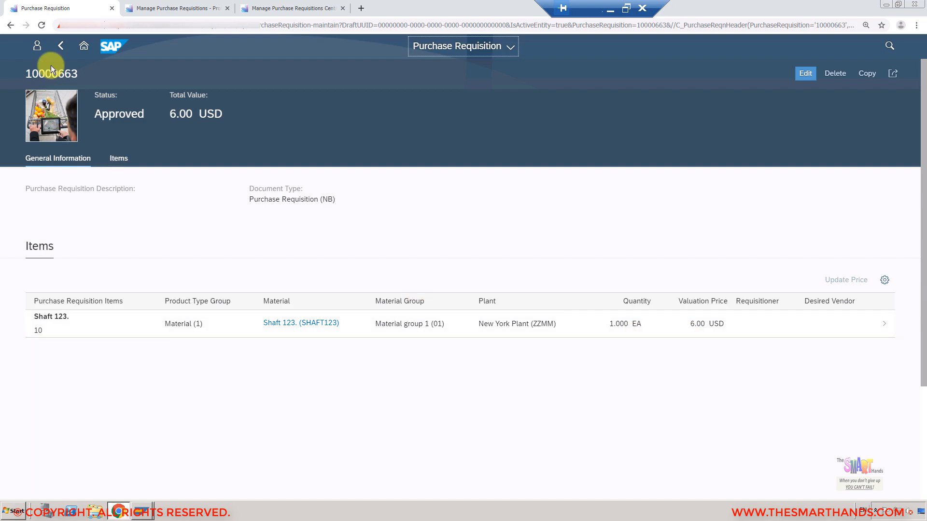
click(60, 45)
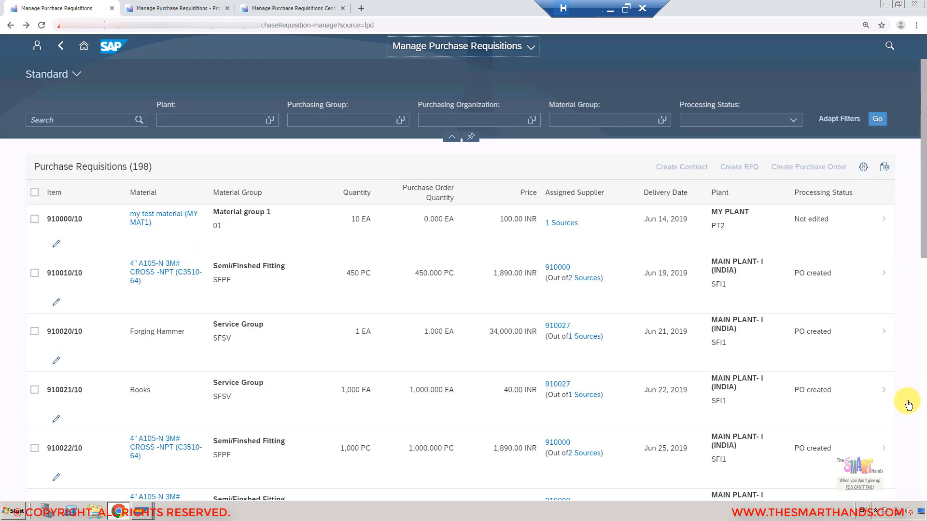
drag(922, 227, 920, 514)
scroll(922, 490, down, 5)
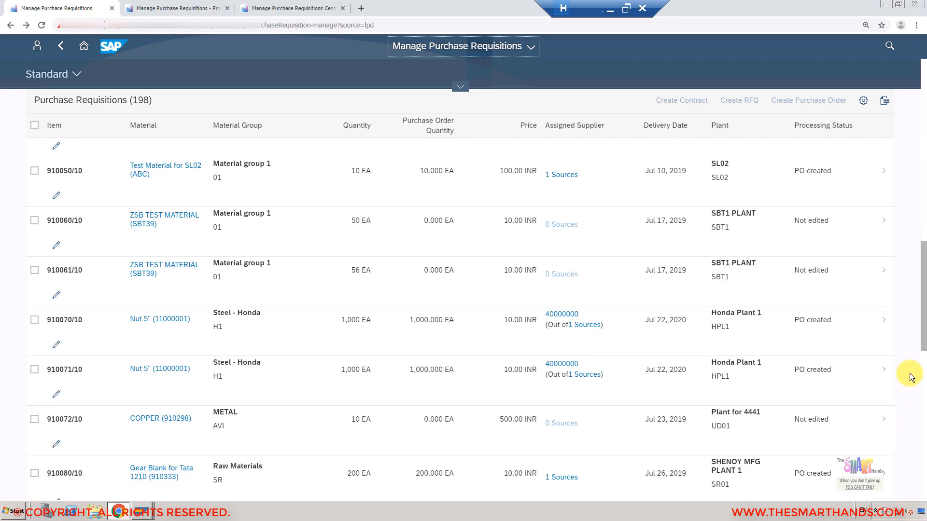
drag(924, 300, 921, 86)
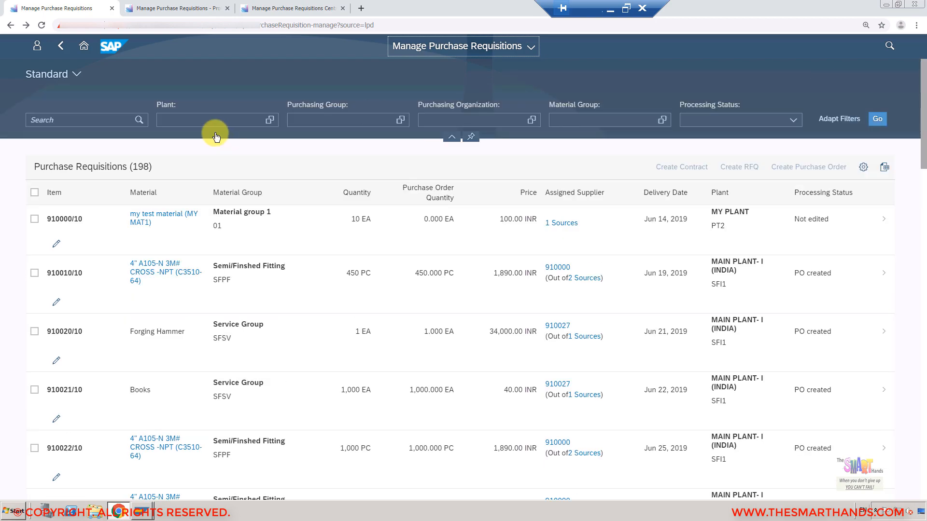
Filter the requisition list to plant ZZMM and locate the 9 EA SHAFT123 item at the end
click(202, 121)
text(ZZMM)
key(Return)
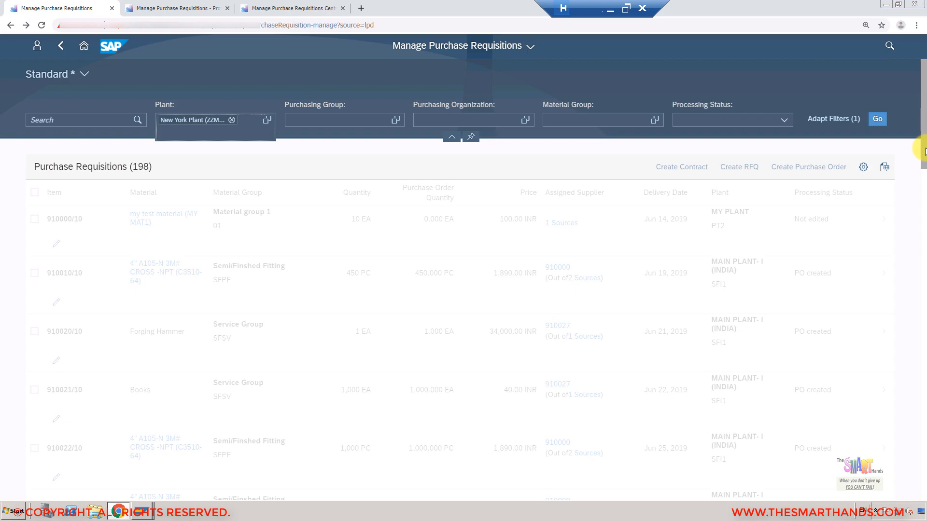
drag(925, 148, 920, 70)
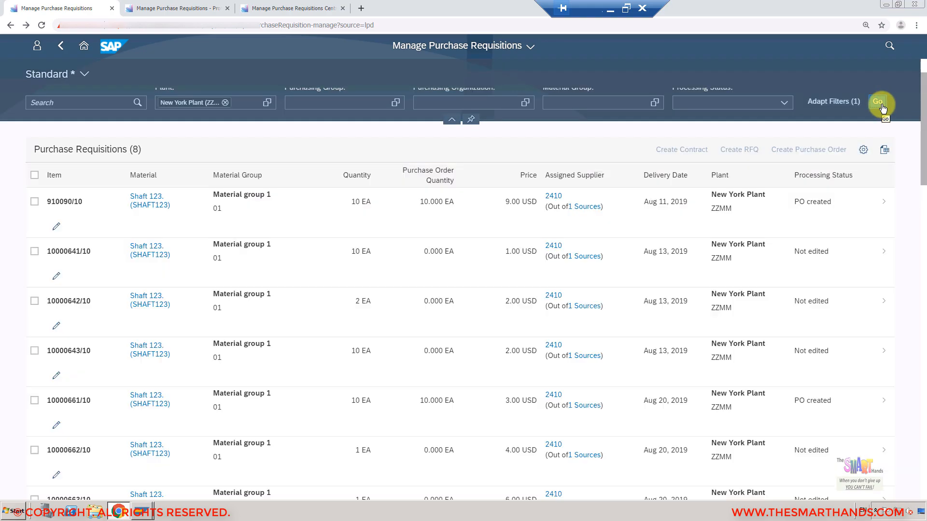
drag(925, 176, 924, 360)
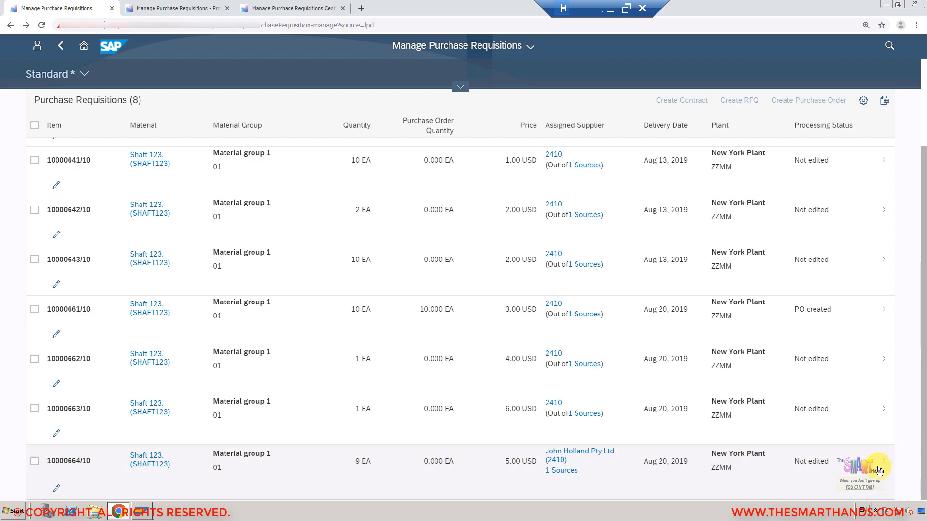
Review the 9 EA SHAFT123 requisition and its item 10 details, and return to the requisition list
click(879, 470)
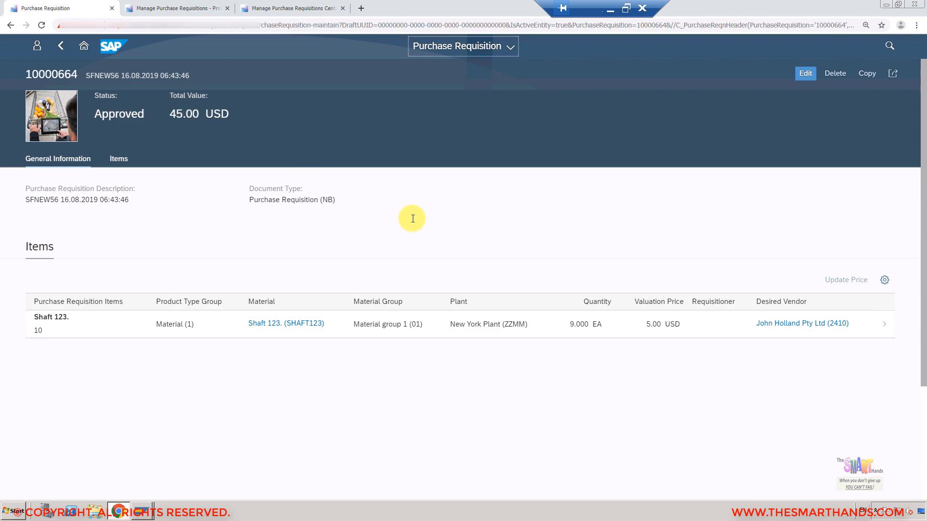
click(878, 326)
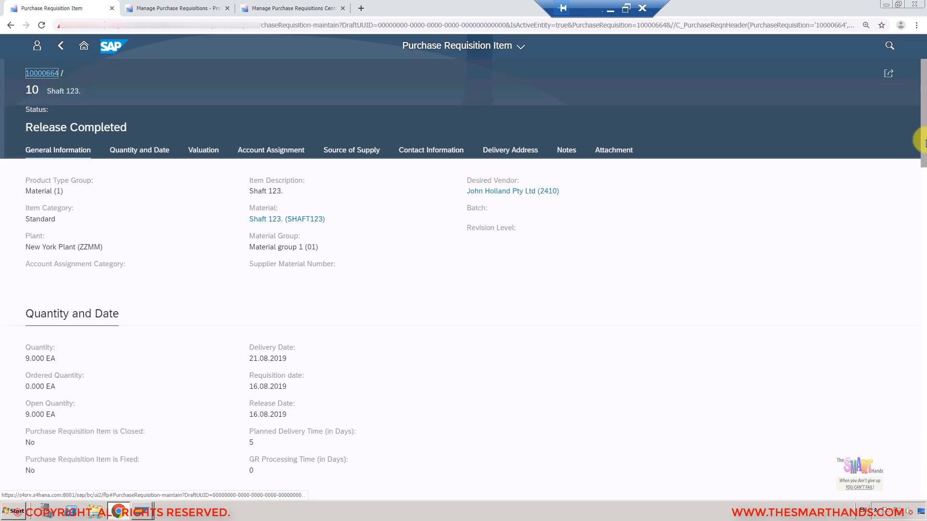
click(61, 48)
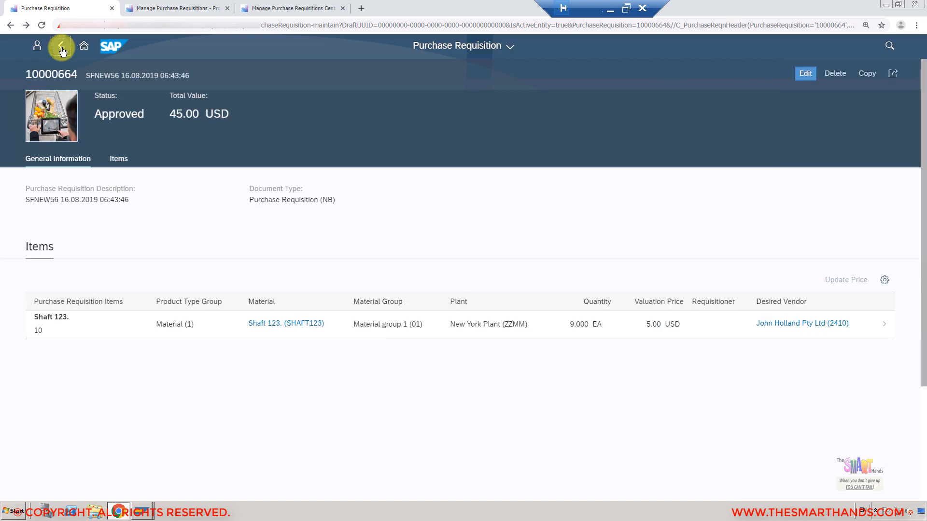
click(61, 49)
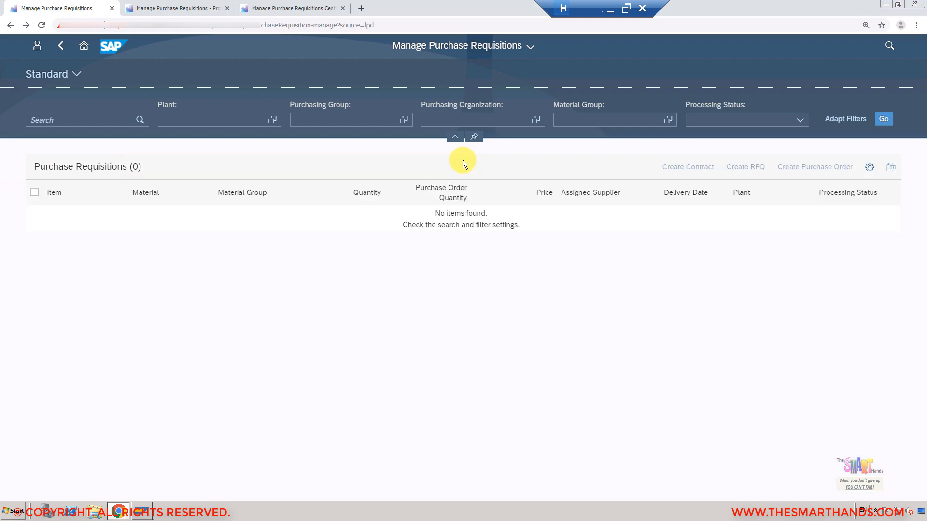
Reapply the plant ZZMM filter, list the matching requisitions and find the 9 EA item's processing status
click(193, 120)
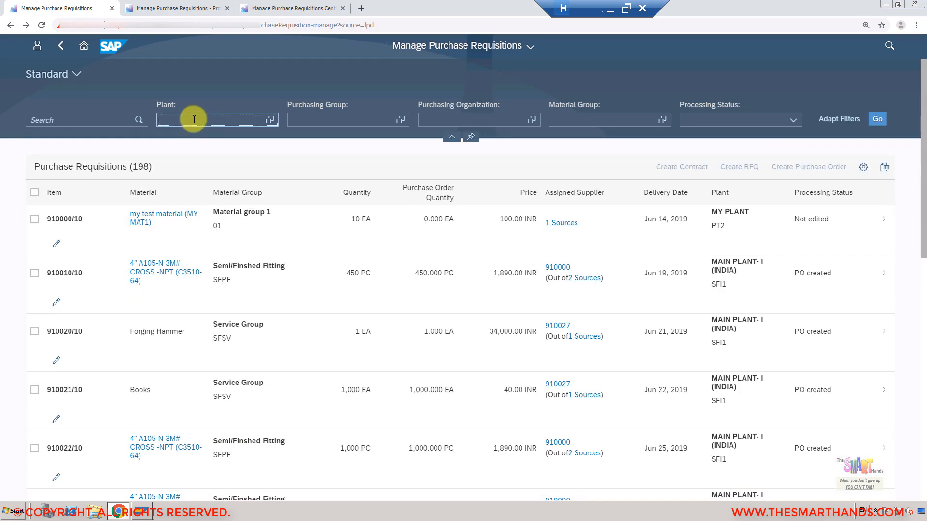
text(ZZMM)
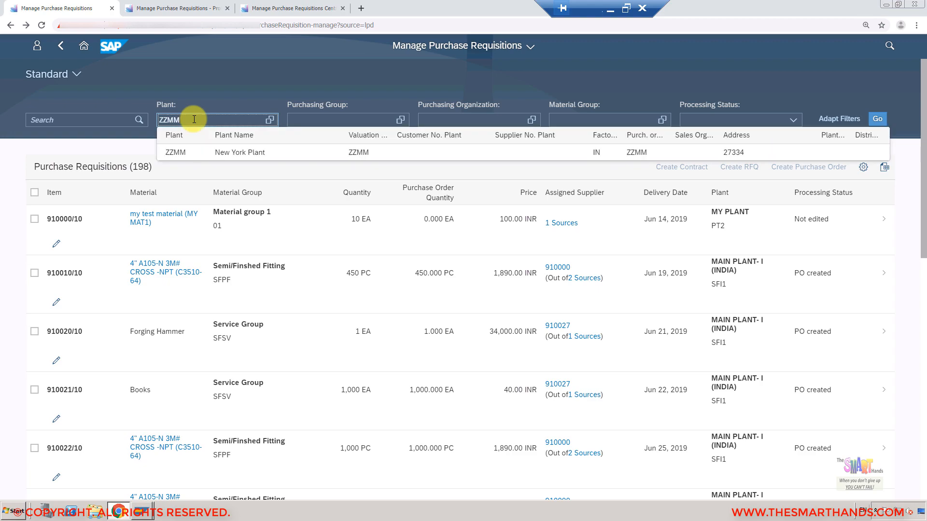
key(Return)
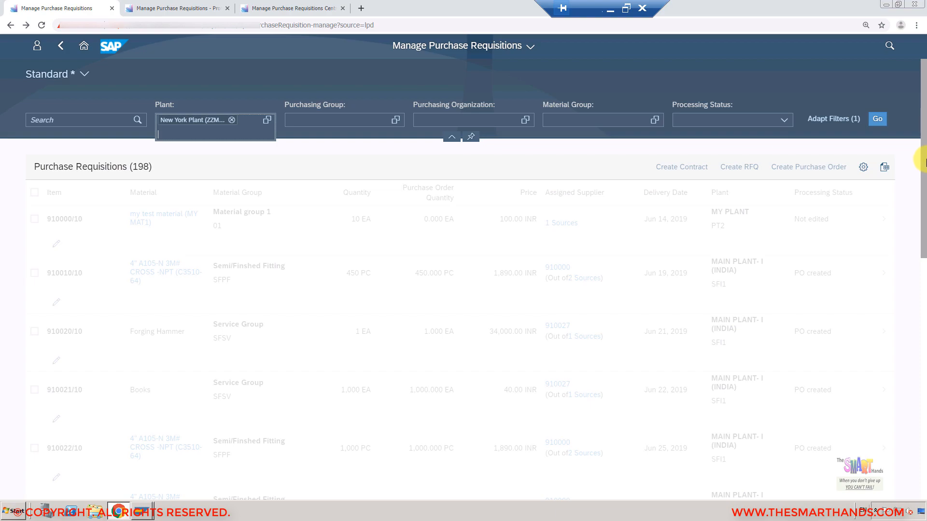
click(878, 120)
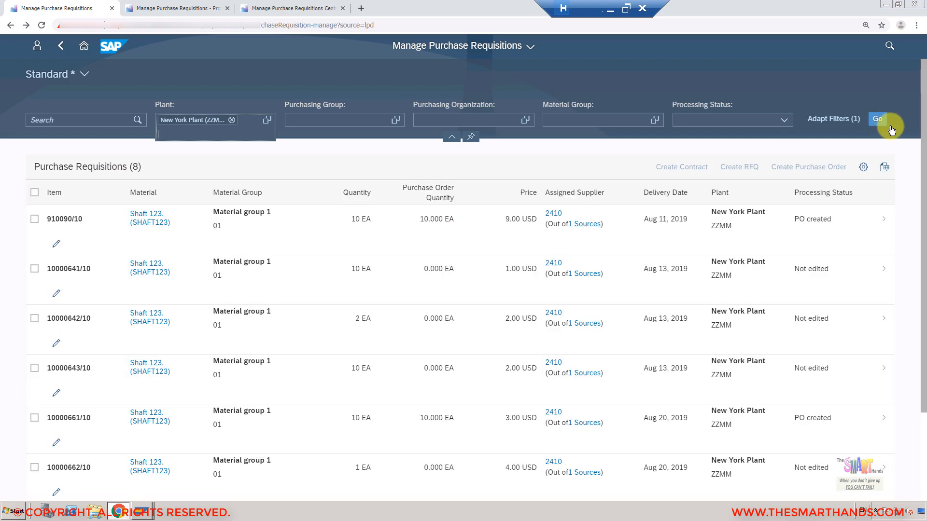
drag(924, 198, 926, 402)
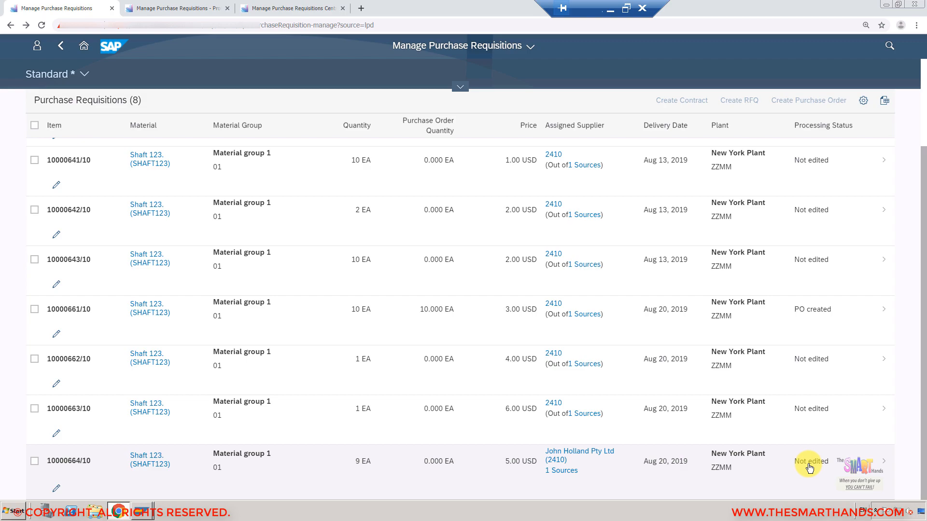
Compare the approval statuses in the Professional requisitions list with the processing statuses in Manage Purchase Requisitions
click(155, 7)
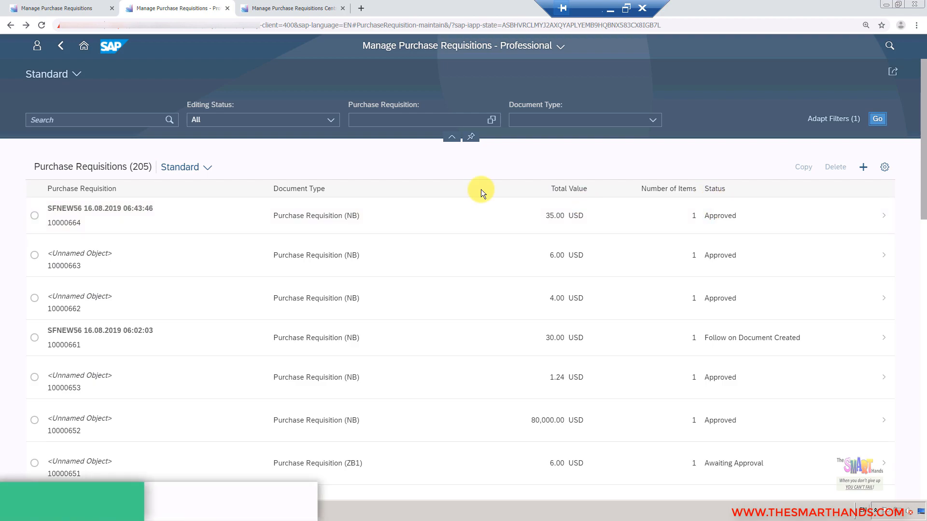
click(76, 7)
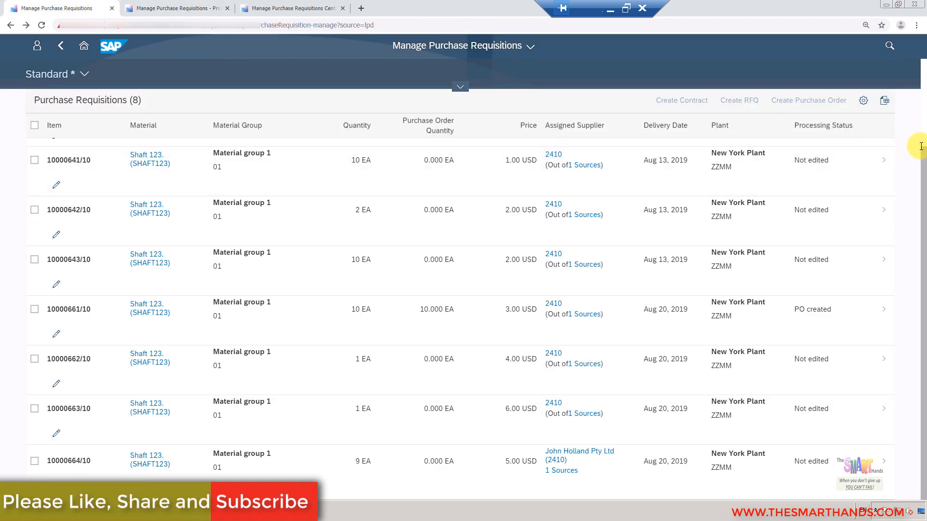
scroll(920, 137, up, 1)
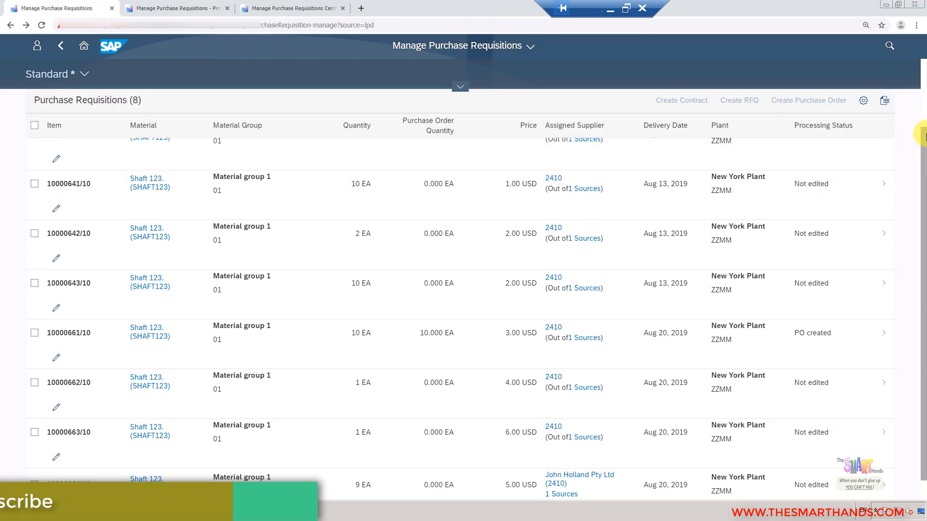
Look through the requisition table's available columns, search them for STATUS and close the view settings without applying changes
click(864, 102)
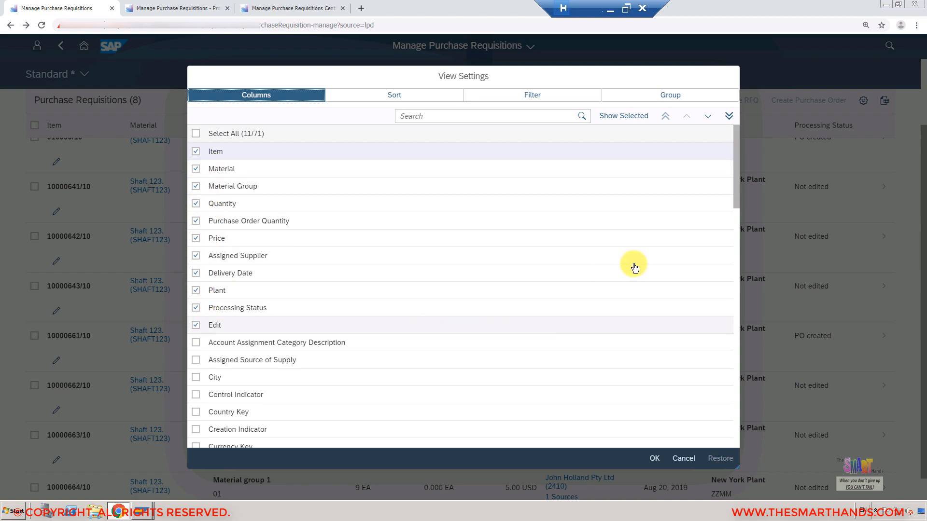
scroll(735, 242, down, 4)
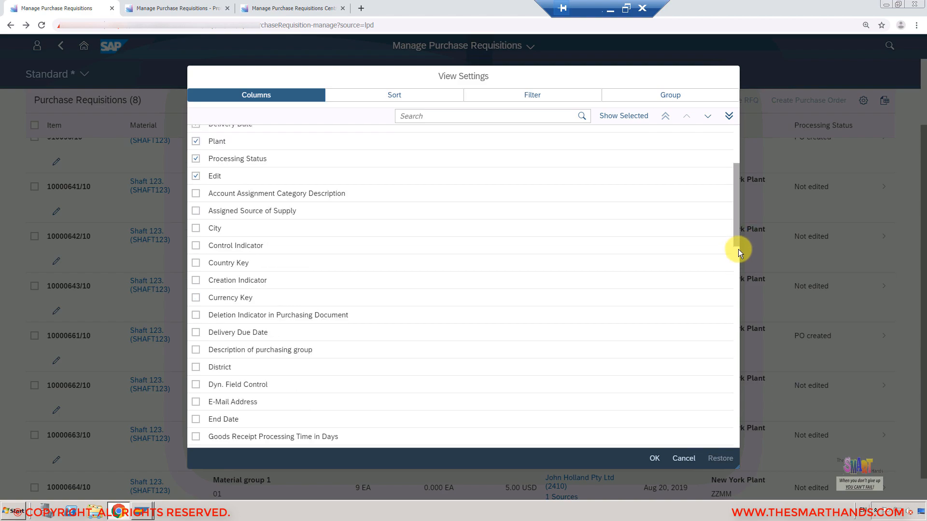
drag(738, 263, 718, 129)
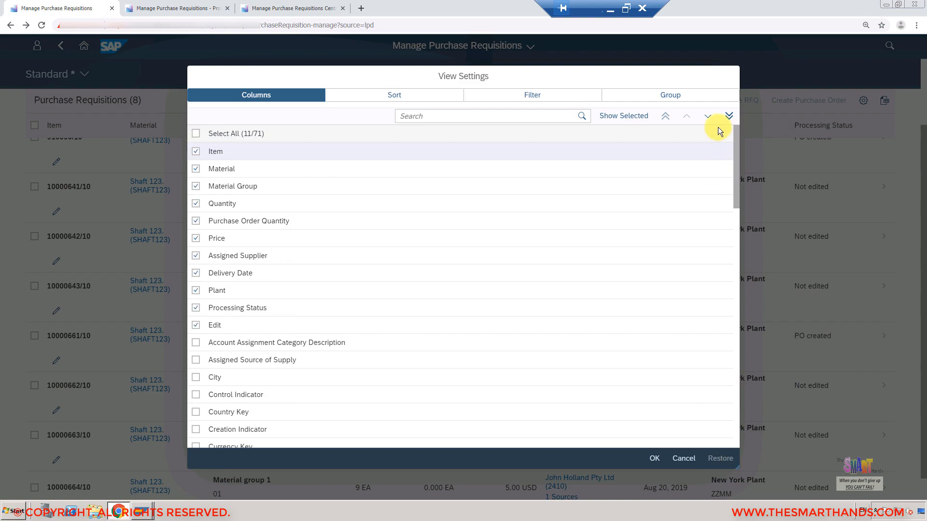
click(424, 118)
text(STATUS)
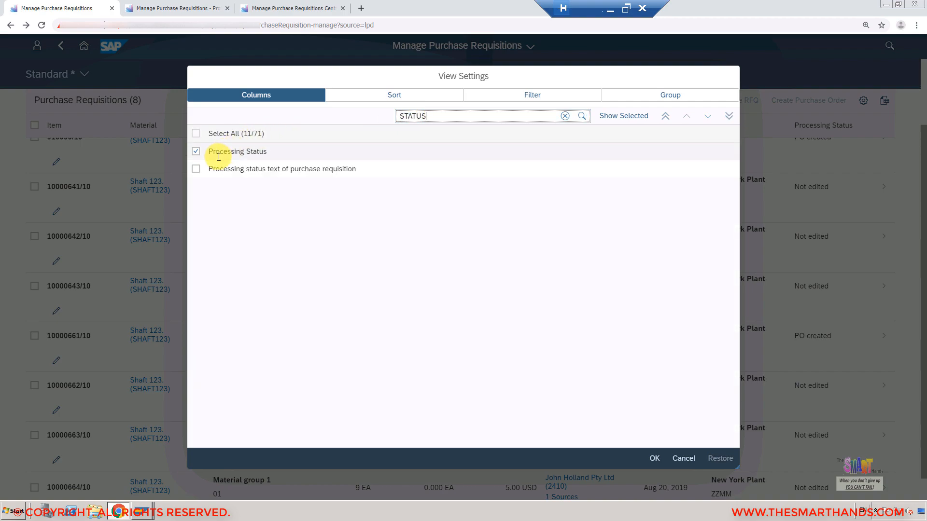
click(689, 462)
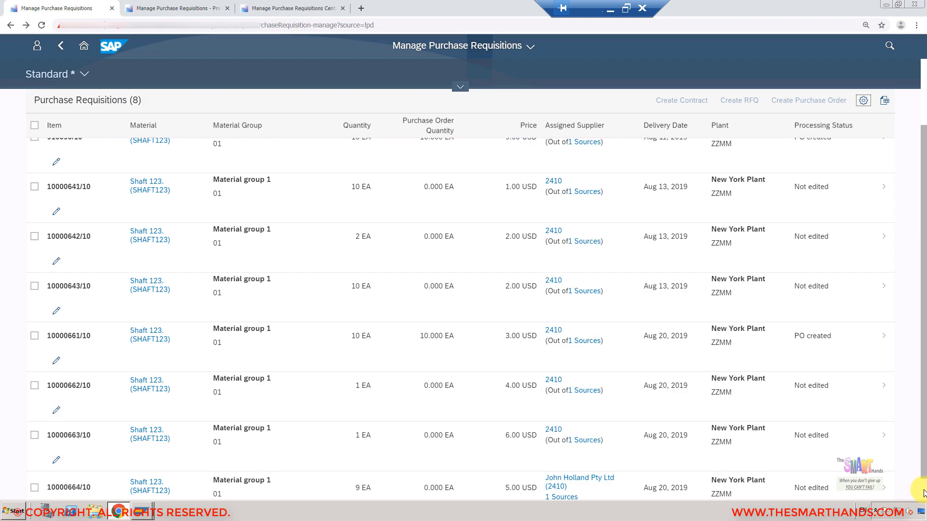
Open item 10 of the 9 EA SHAFT123 requisition and examine its sections from general information through attachments
scroll(923, 493, down, 1)
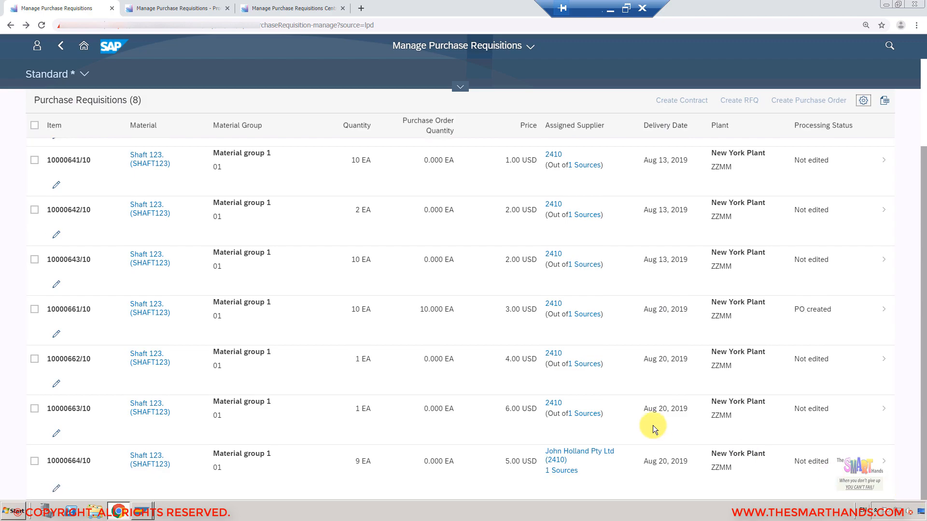
click(876, 466)
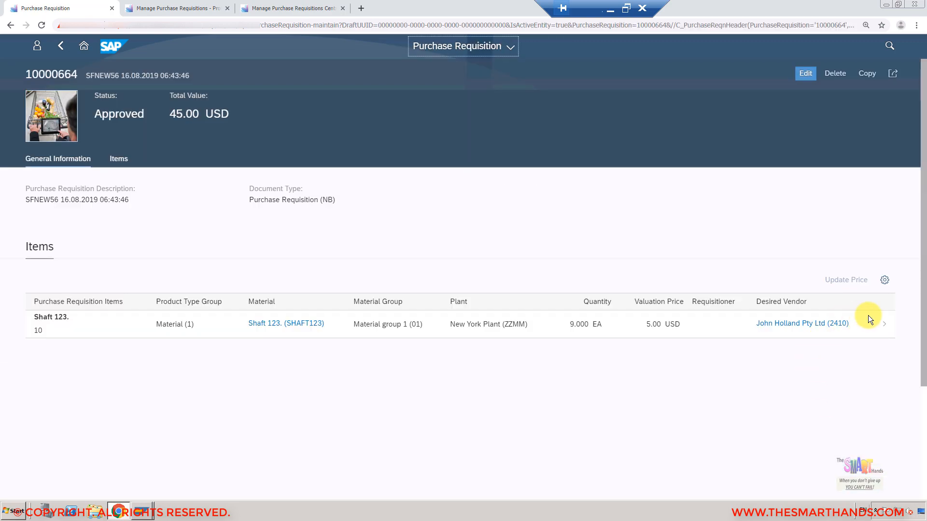
click(875, 328)
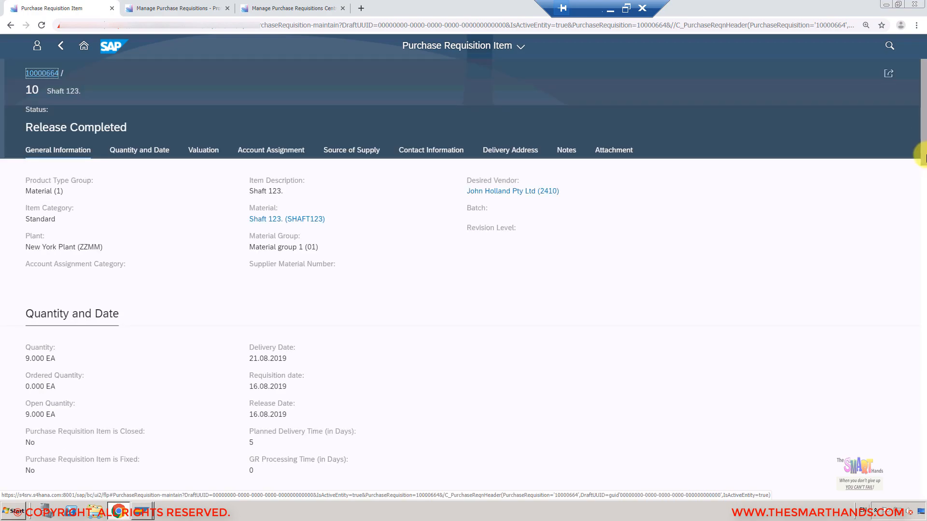
scroll(920, 203, down, 5)
scroll(920, 338, down, 15)
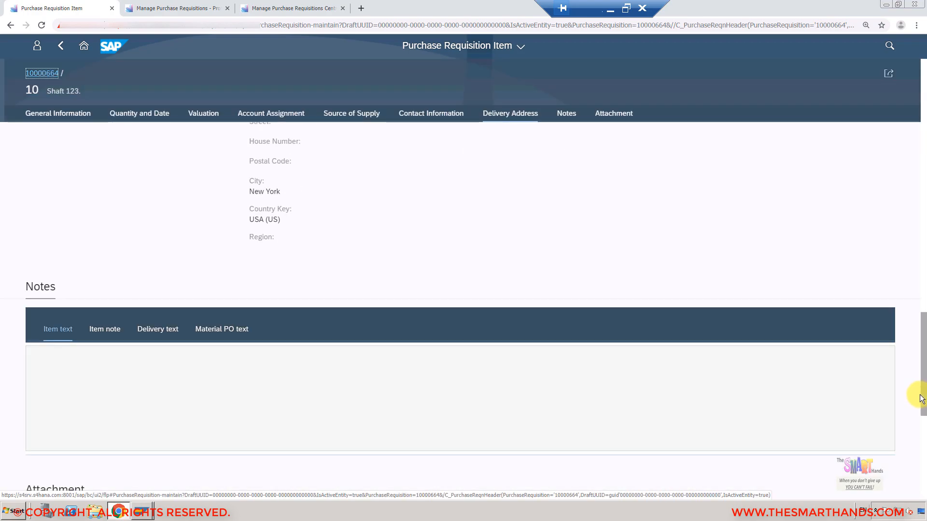
drag(921, 411, 924, 508)
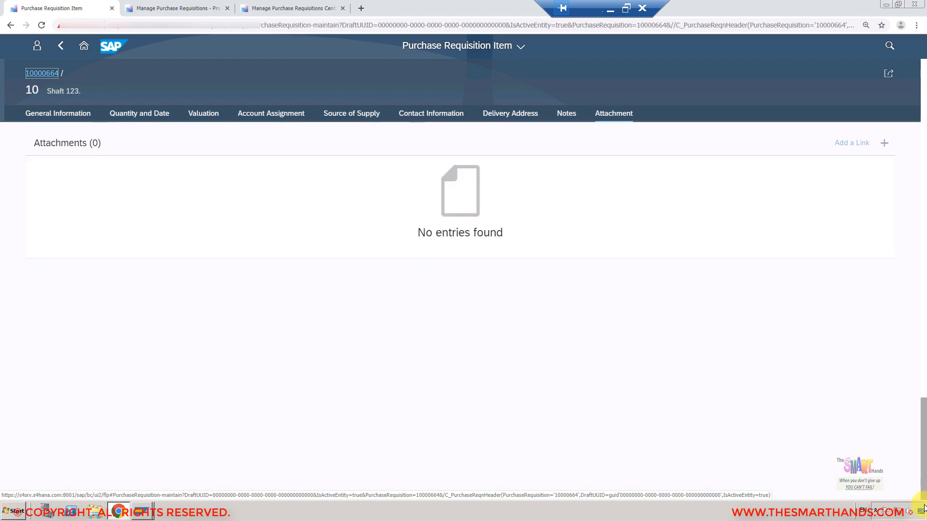
drag(923, 472, 923, 169)
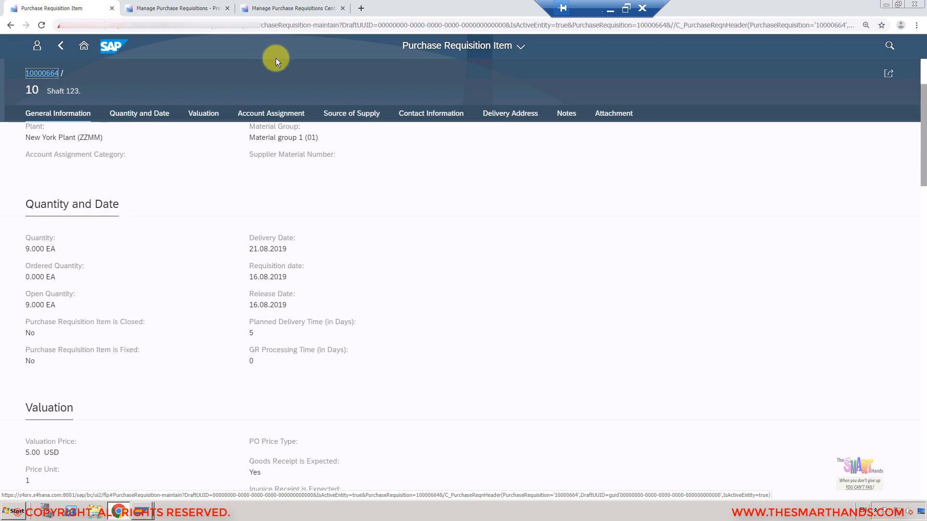
Open item 10 of the newest SHAFT123 requisition in the Professional app and compare it with the Manage Purchase Requisitions view
click(186, 6)
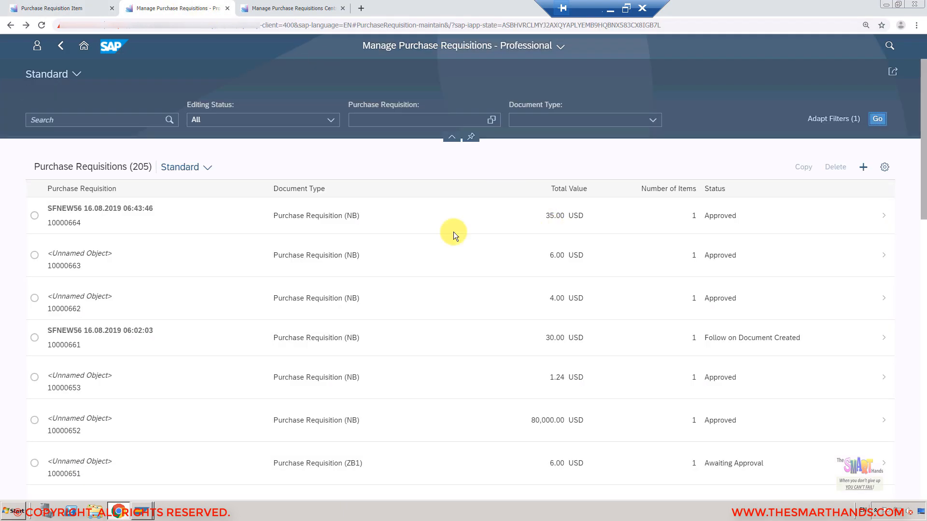
click(259, 220)
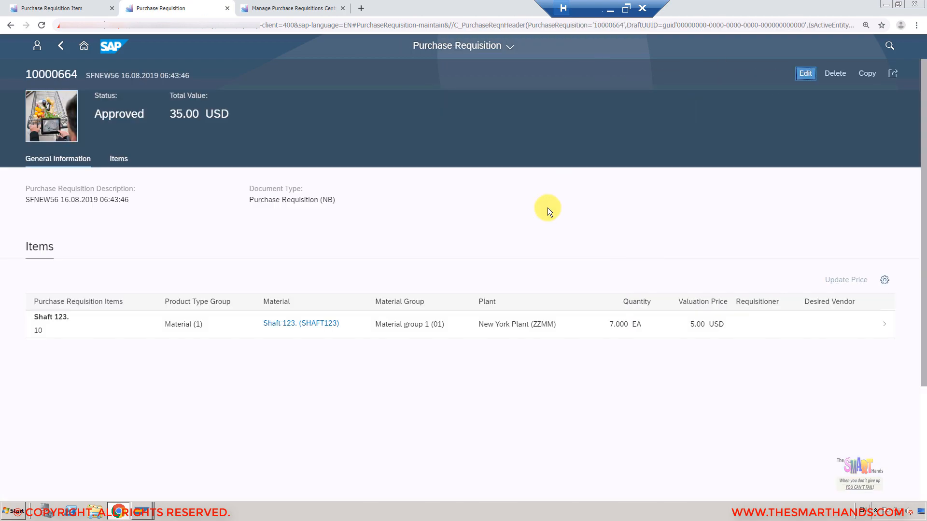
click(878, 329)
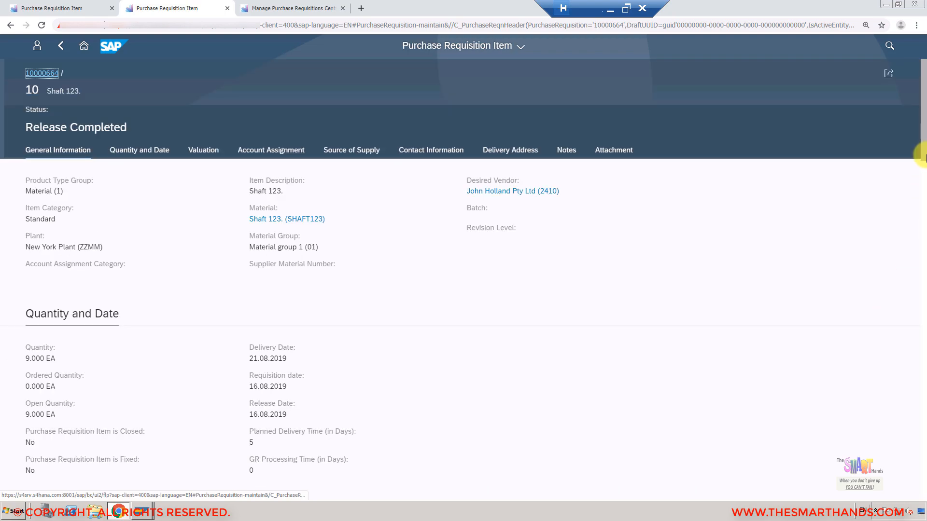
drag(923, 157, 925, 108)
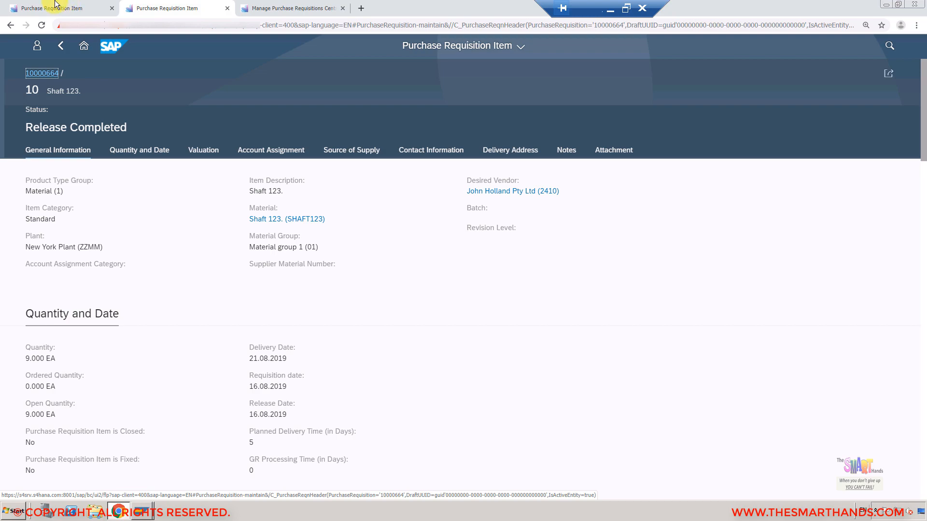
key(ctrl+shift+Tab)
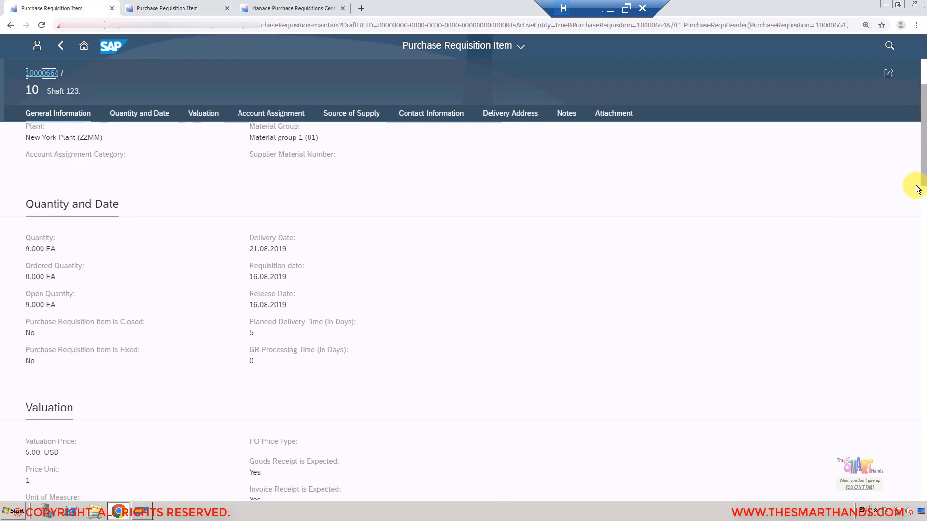
Return from the requisition item to the Manage Purchase Requisitions list and filter it by plant ZZMM
drag(925, 180, 924, 182)
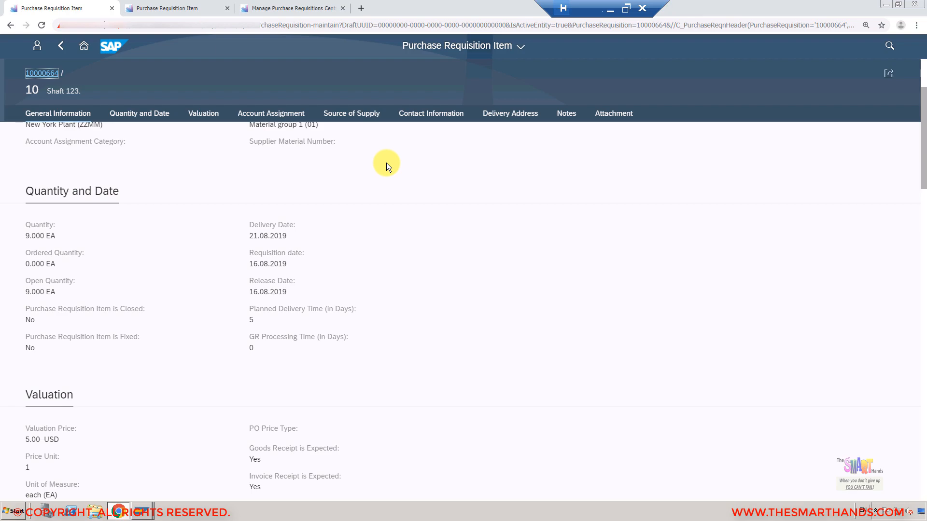
click(64, 46)
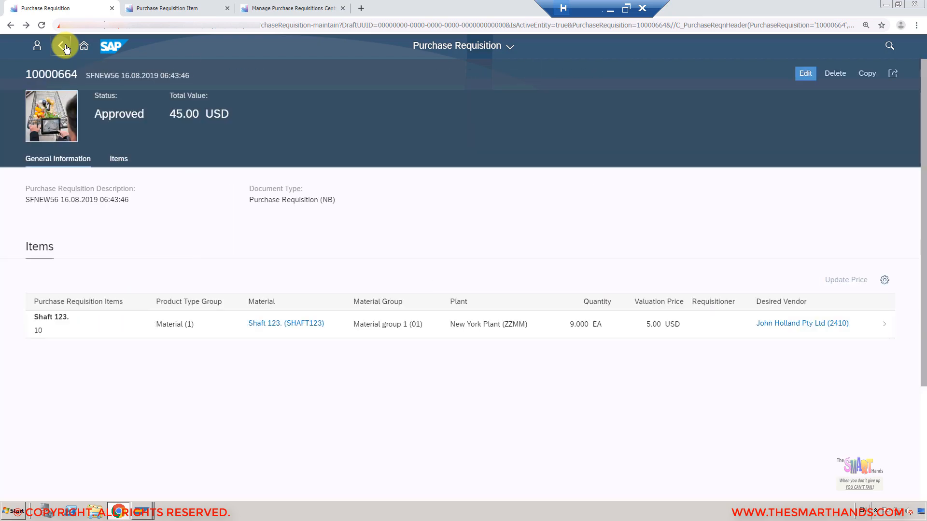
click(63, 46)
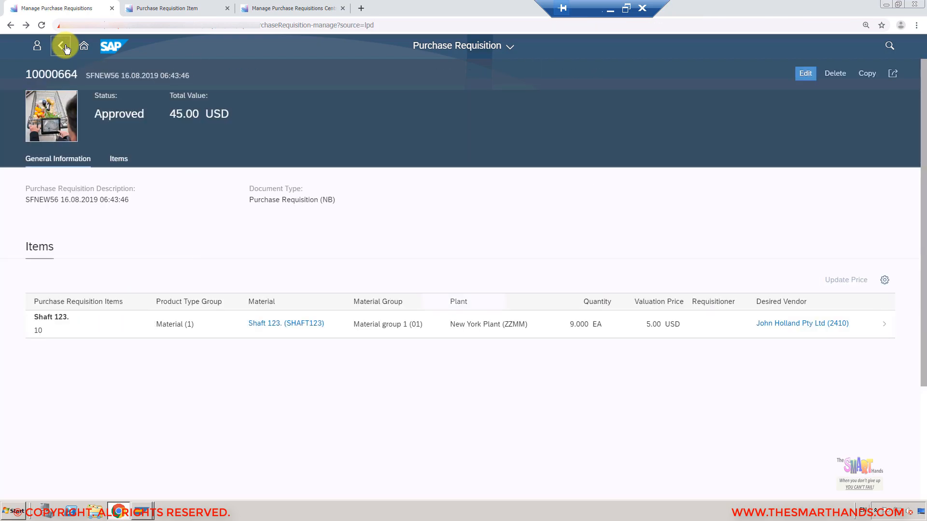
click(243, 120)
text(ZZMM)
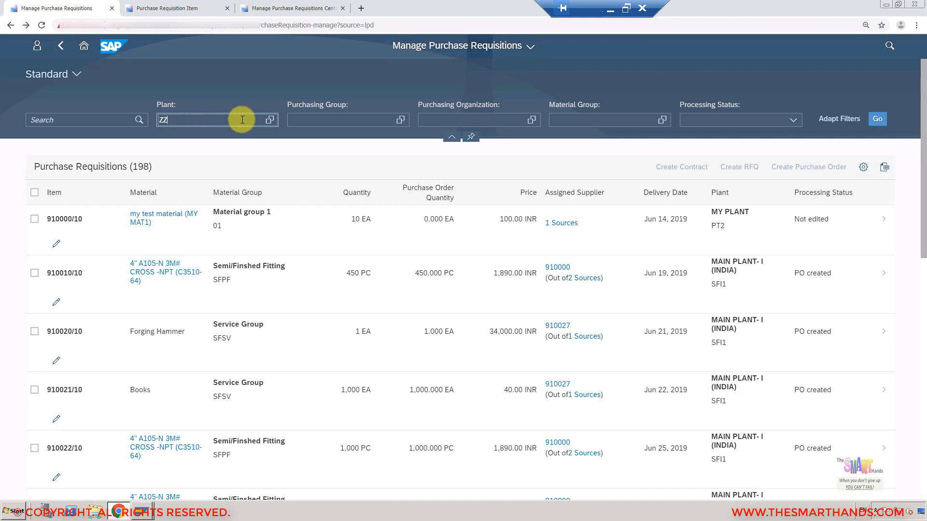
key(Return)
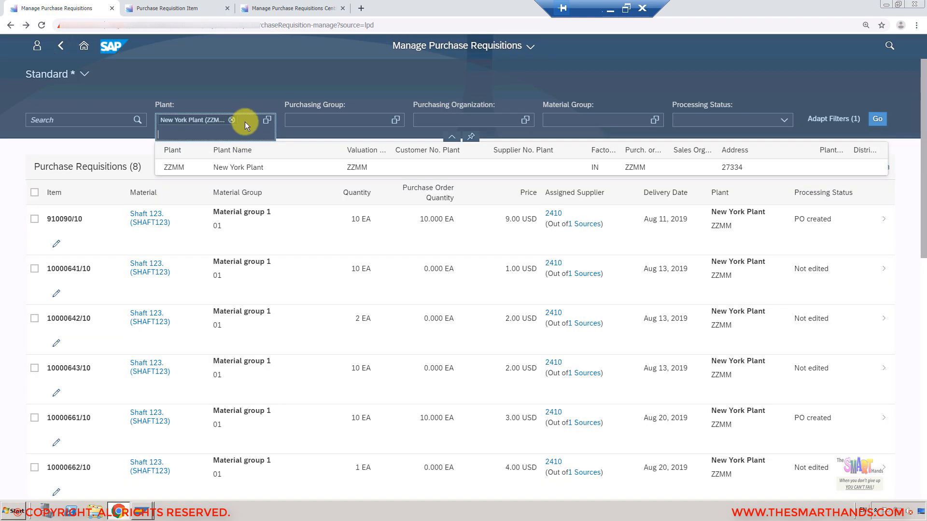
click(876, 120)
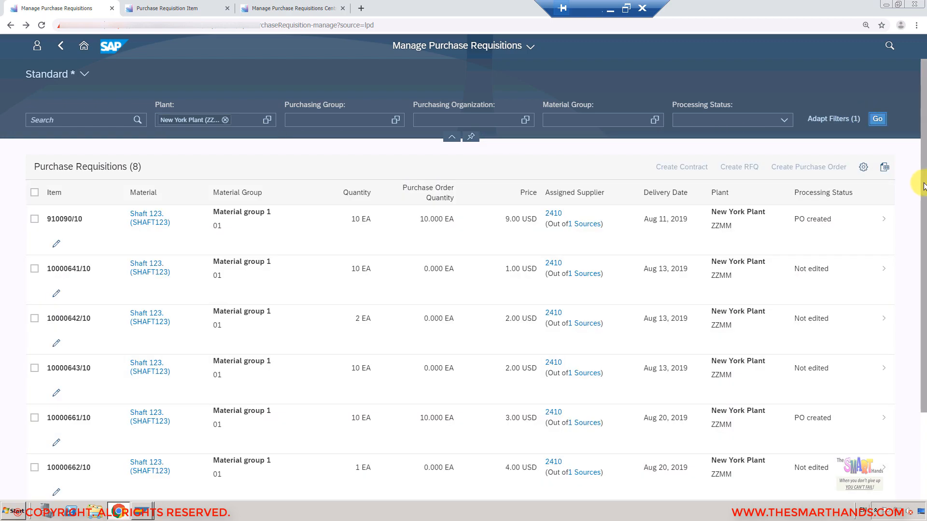
Create a purchase order of type Standard PO (NB) from the 9 EA SHAFT123 requisition item and save it
scroll(920, 348, down, 2)
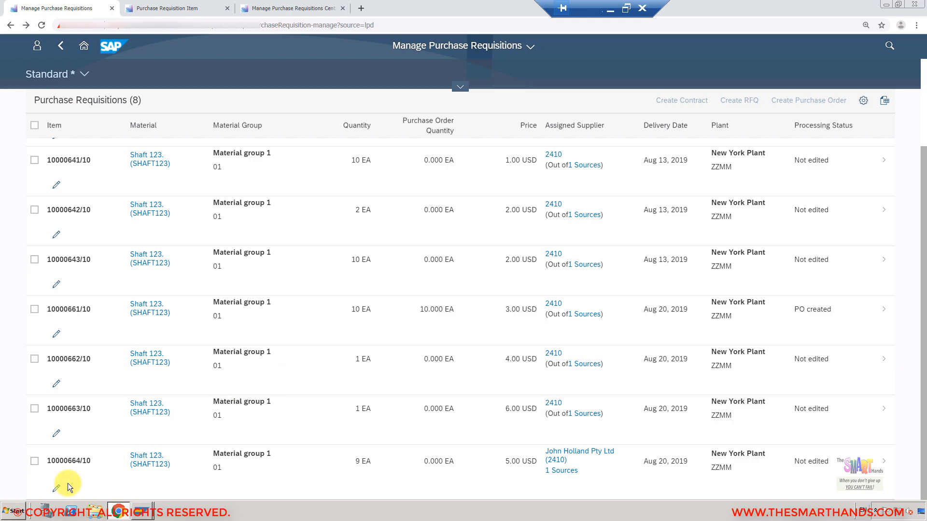
click(34, 461)
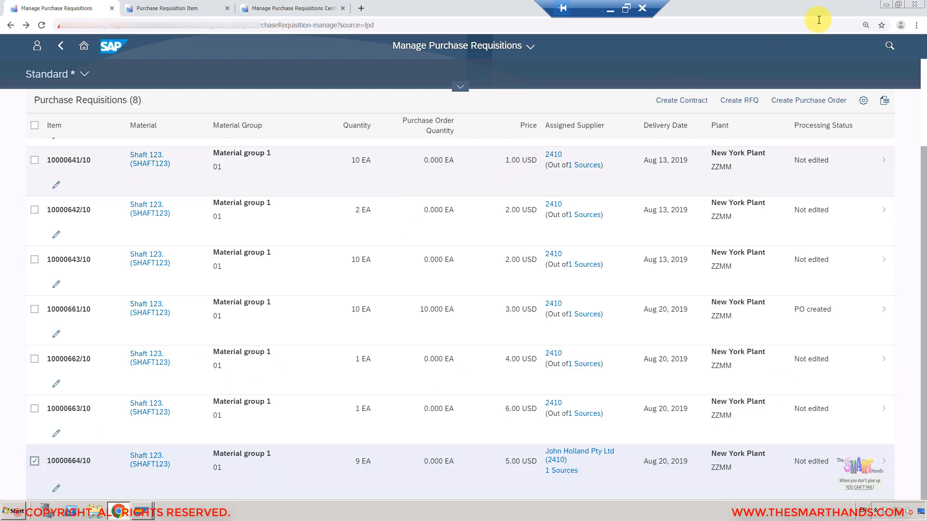
click(799, 105)
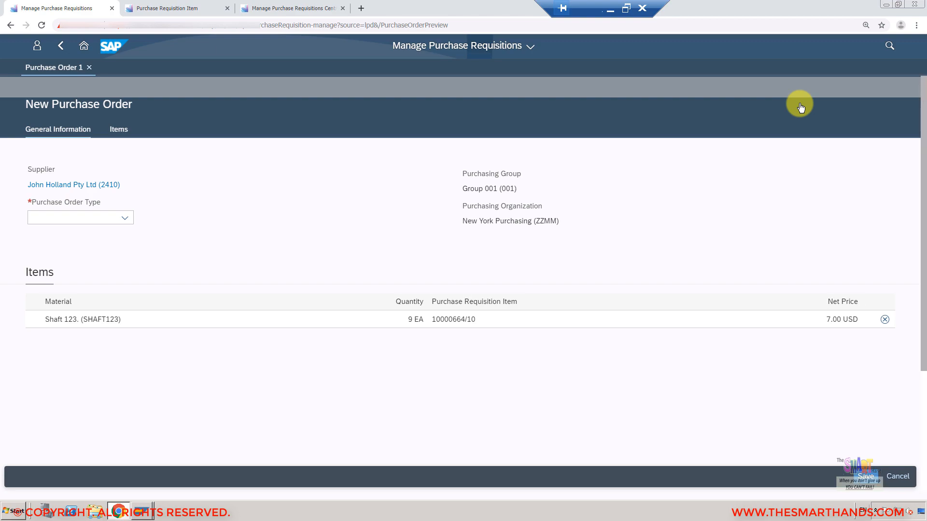
click(124, 220)
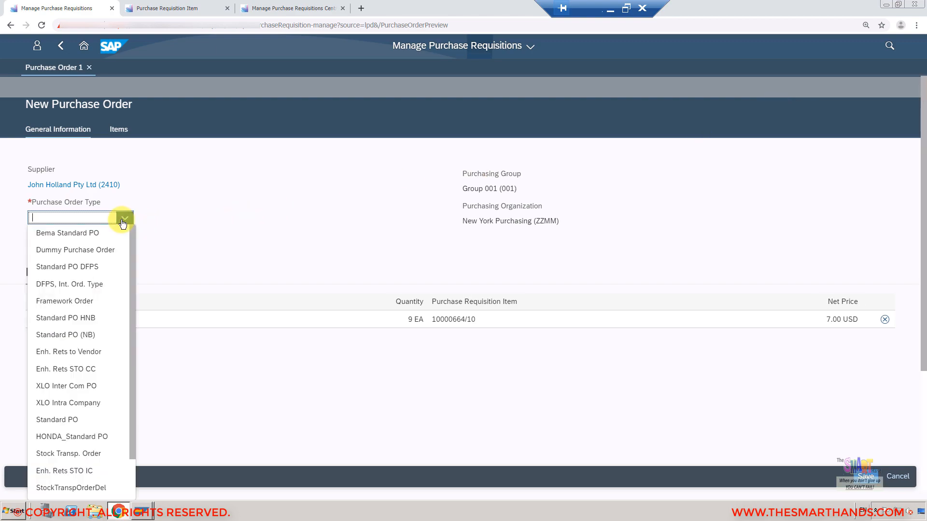
click(81, 335)
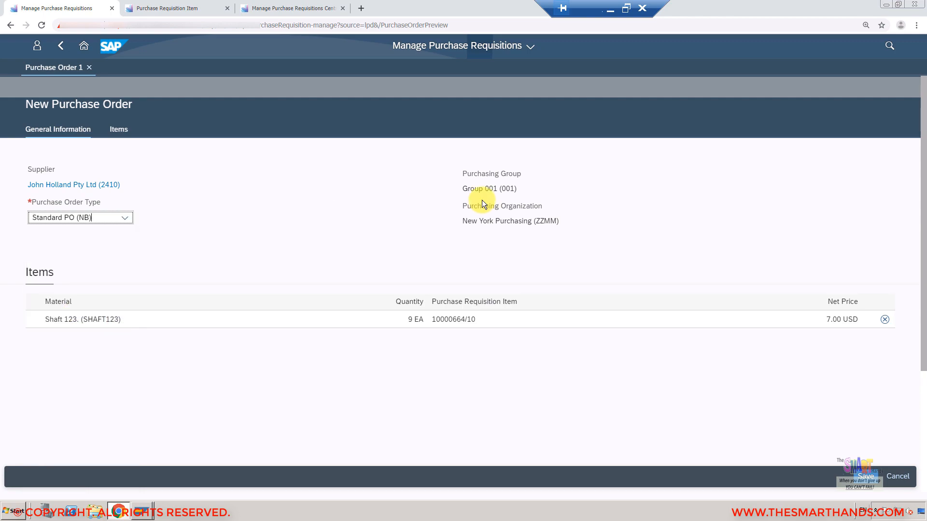
click(867, 477)
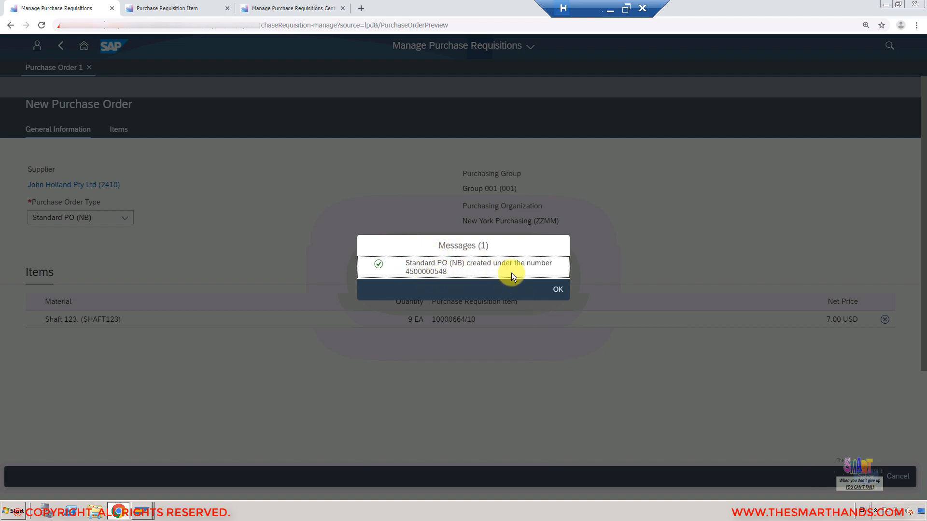
click(560, 292)
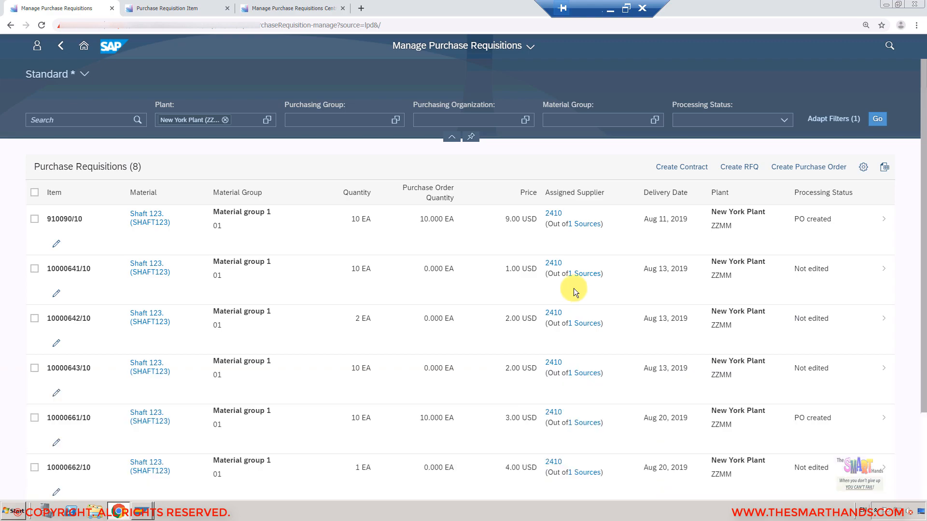
Check the 9 EA SHAFT123 requisition's processing status, then open its item 10 and view the process flow
drag(923, 333, 923, 437)
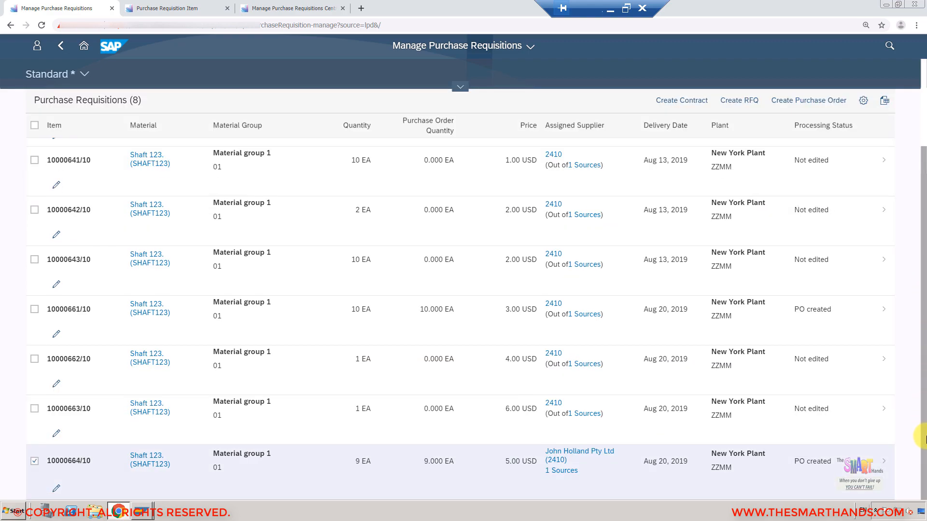
click(871, 469)
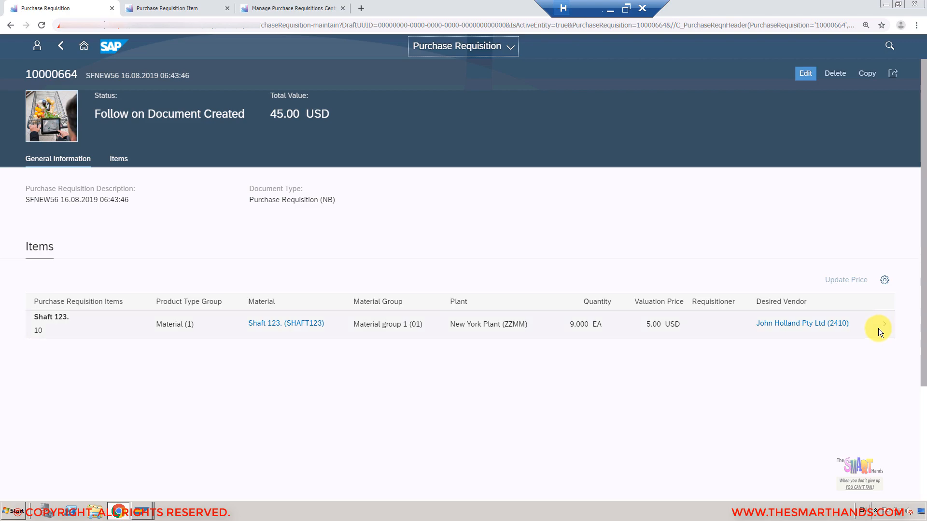
scroll(917, 372, down, 3)
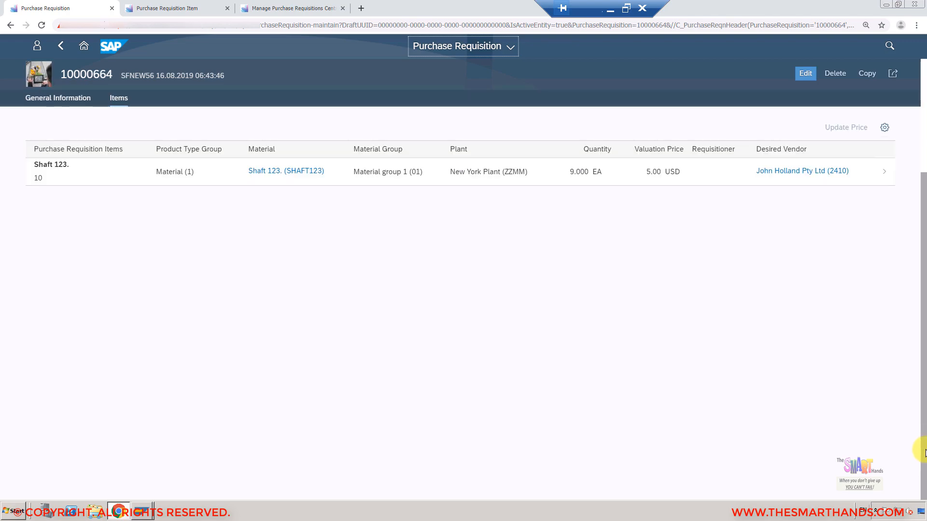
click(882, 174)
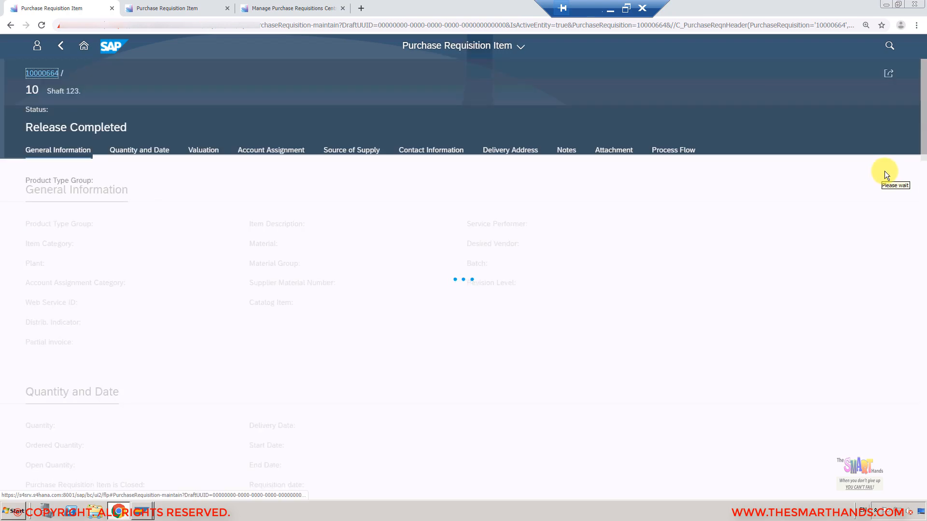
click(669, 151)
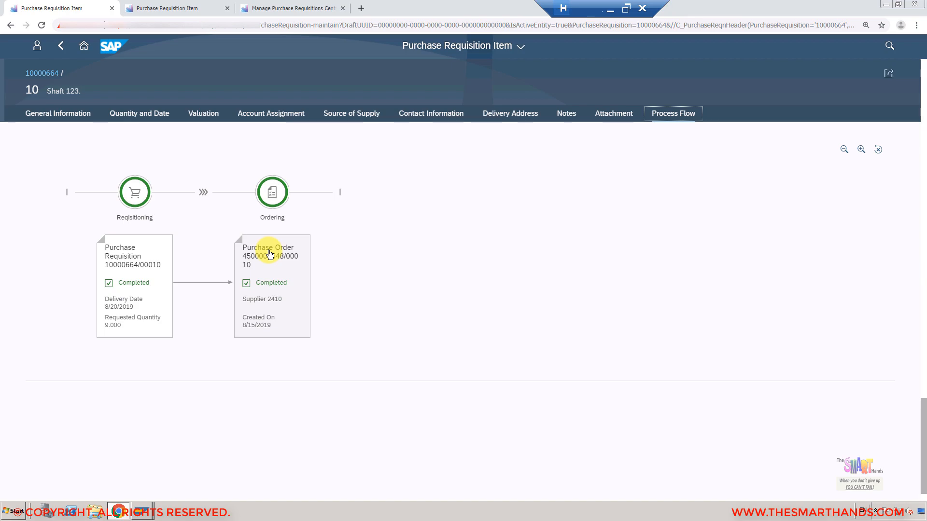
Start a goods receipt for the purchase order in the process flow and set the storage location to Production
click(286, 267)
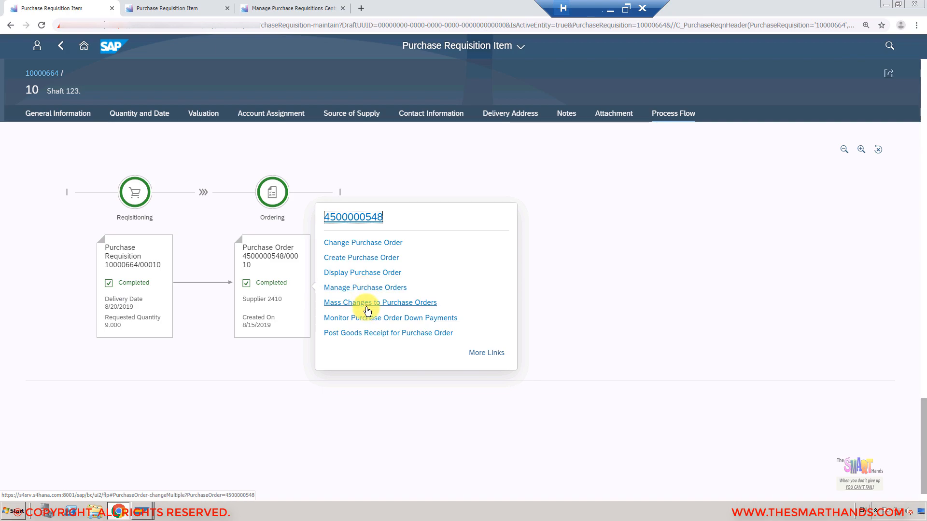
click(387, 334)
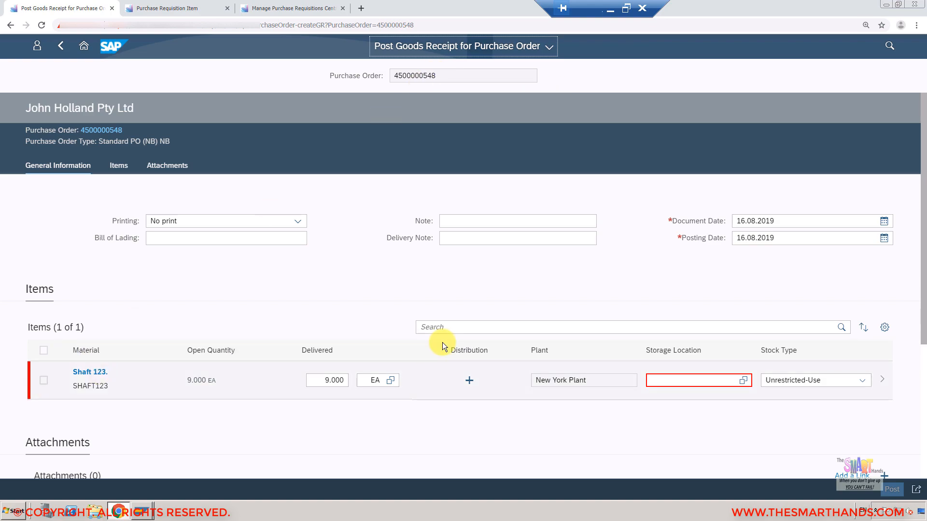
click(707, 377)
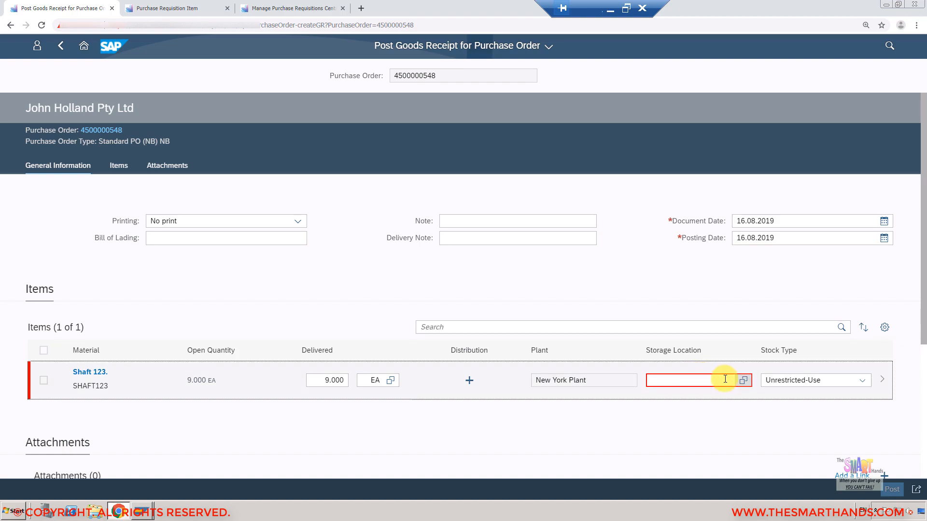
click(744, 381)
click(421, 122)
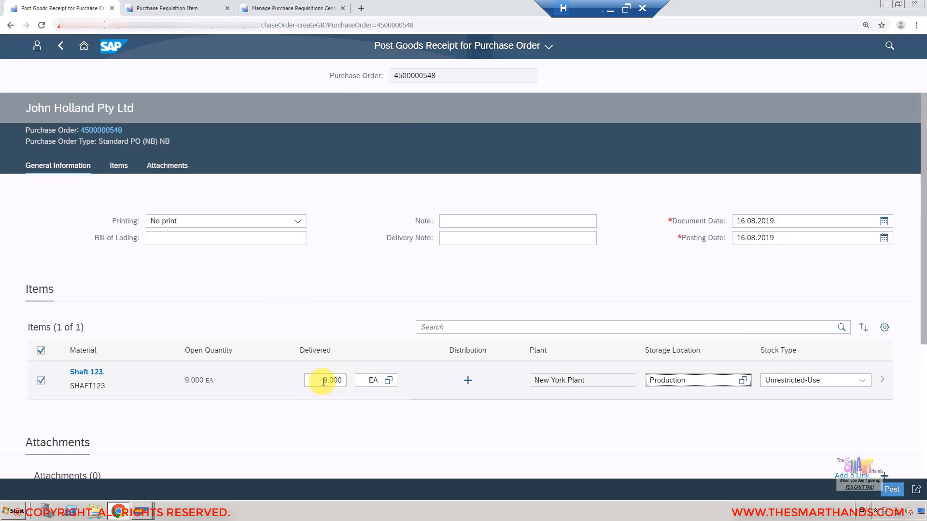
Set the delivered quantity of SHAFT123 to 6 EA and post the goods receipt
double_click(344, 380)
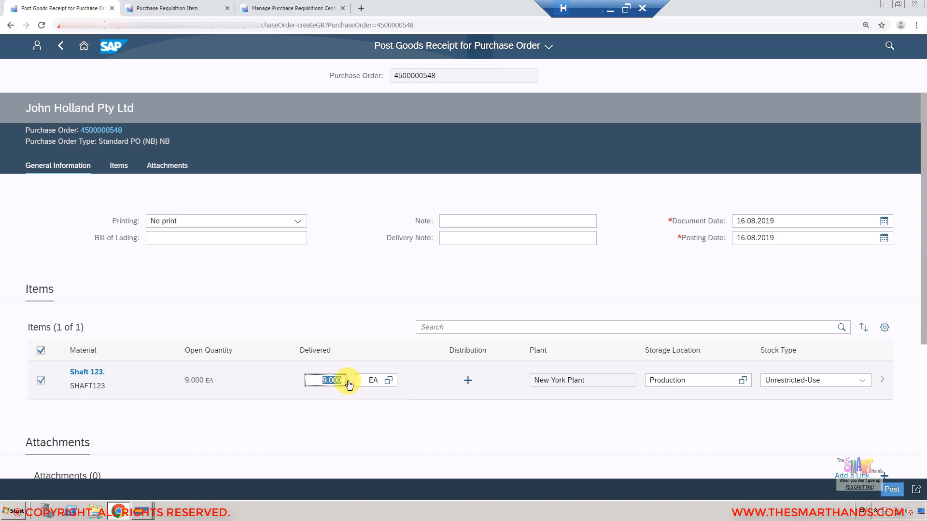
text(6)
click(892, 491)
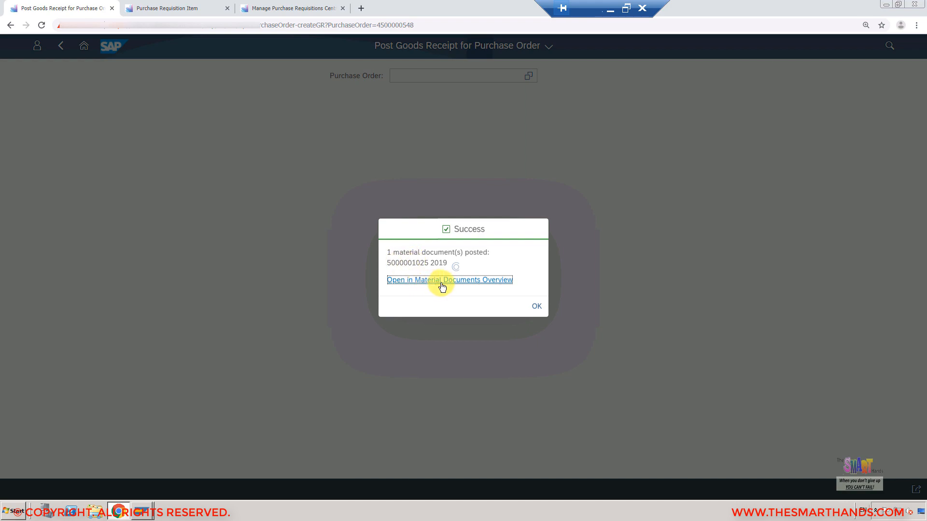
click(538, 307)
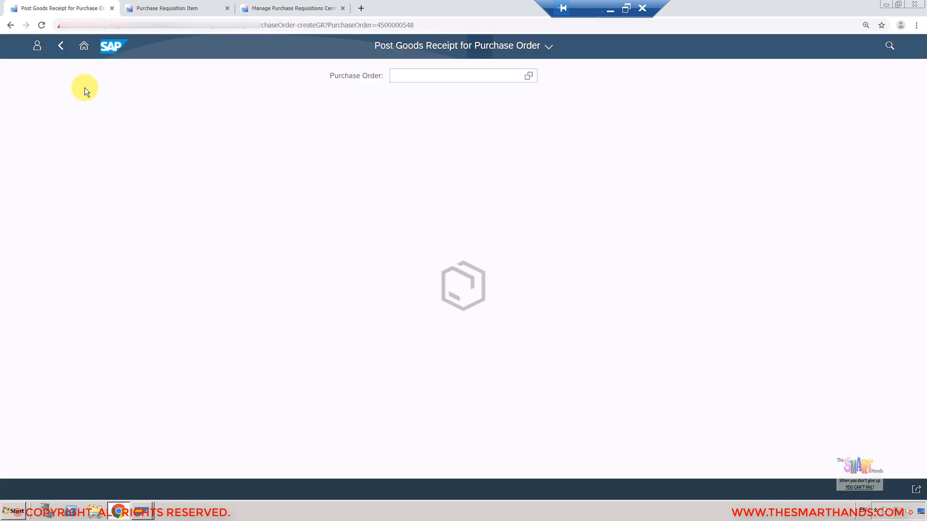
Return to the home page, search the apps for "requi" and open Manage Purchase Requisitions
click(62, 46)
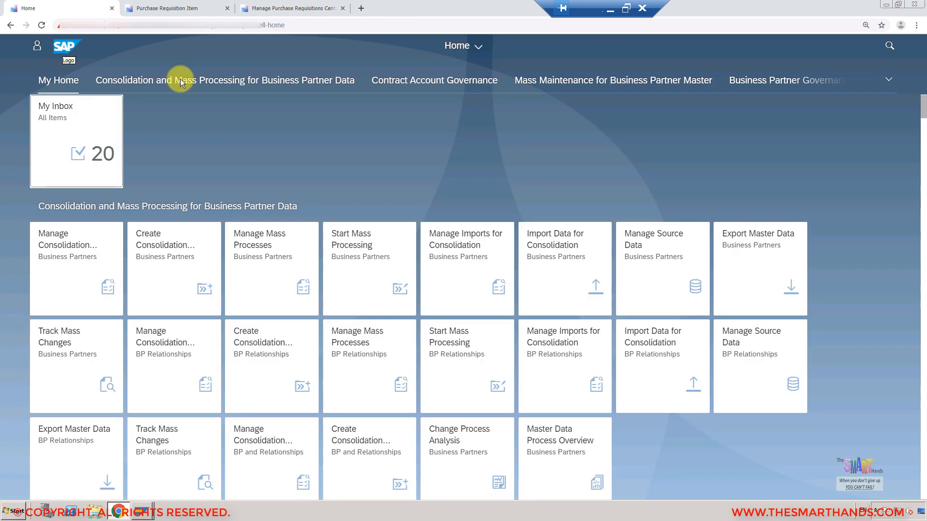
click(890, 48)
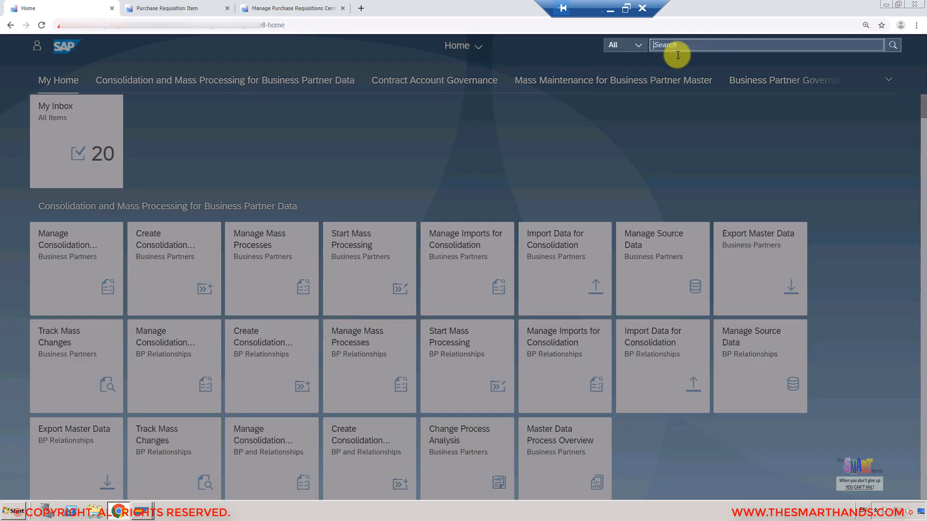
click(638, 48)
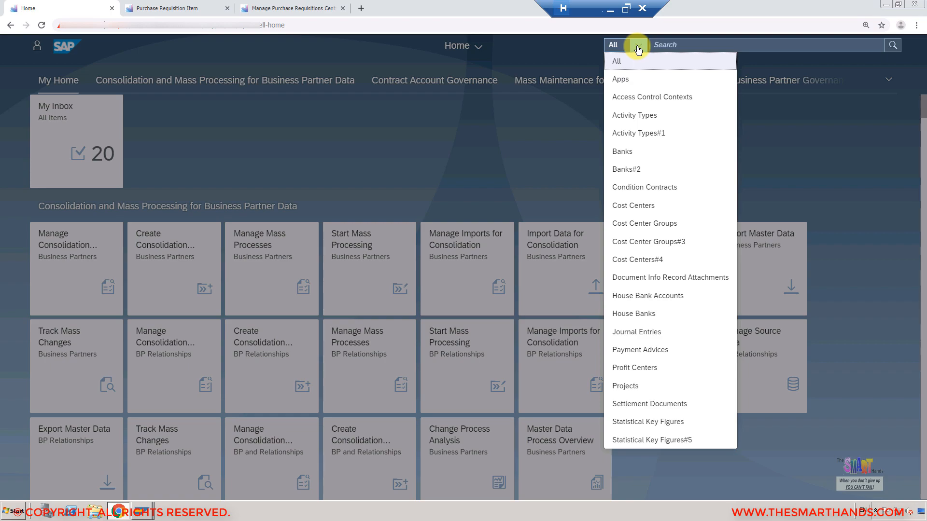
click(644, 78)
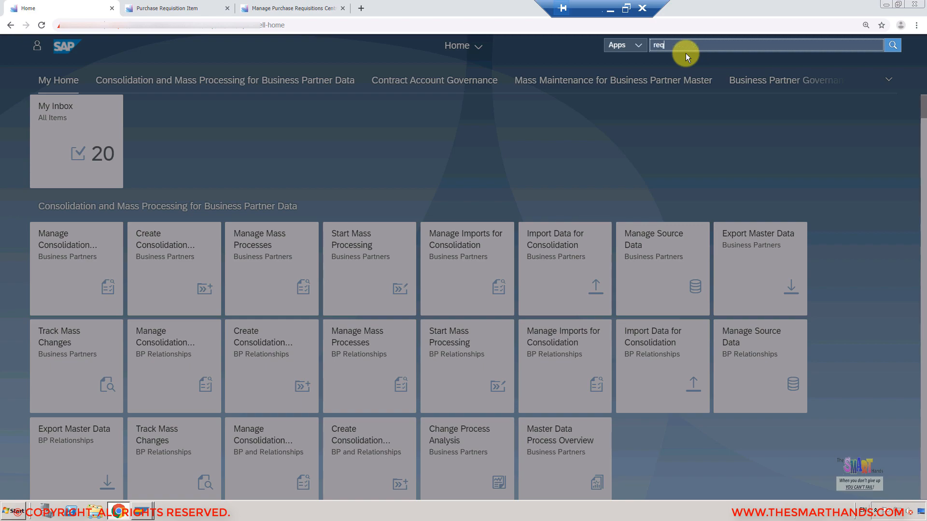
text(req)
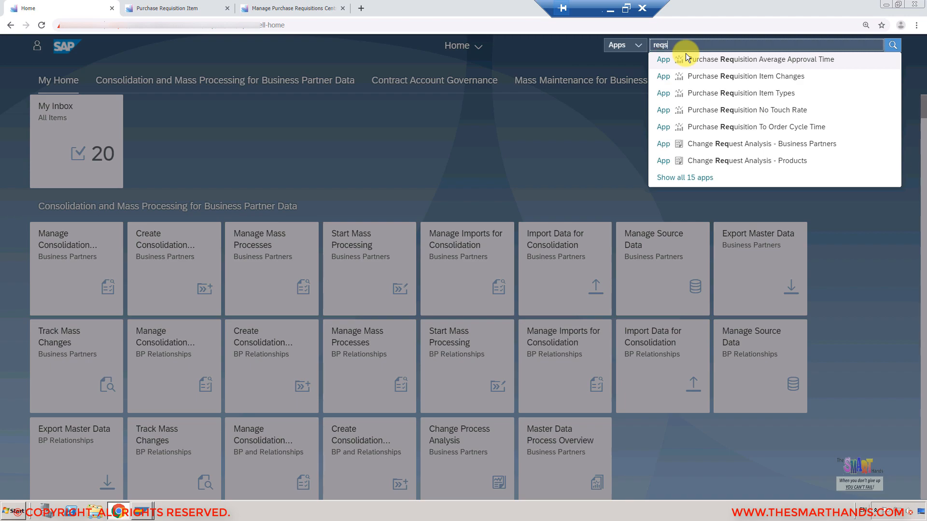
text(s)
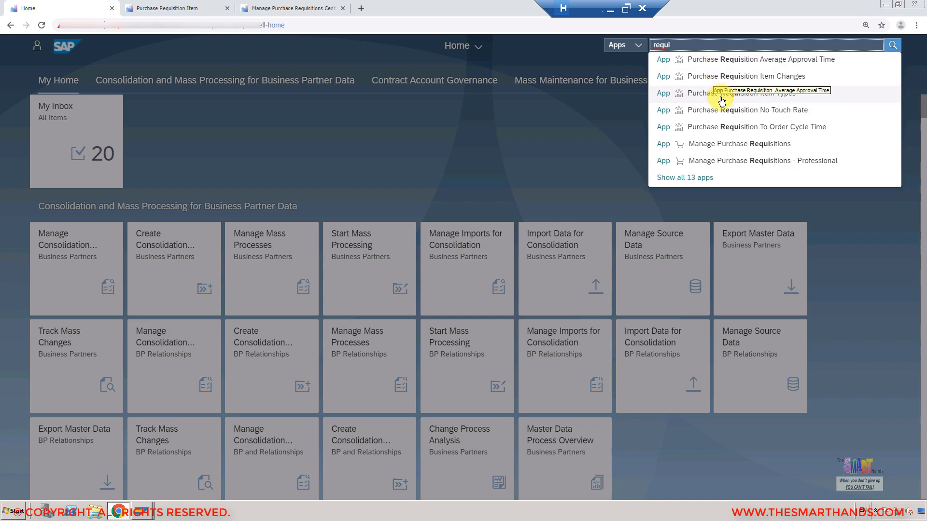
click(721, 148)
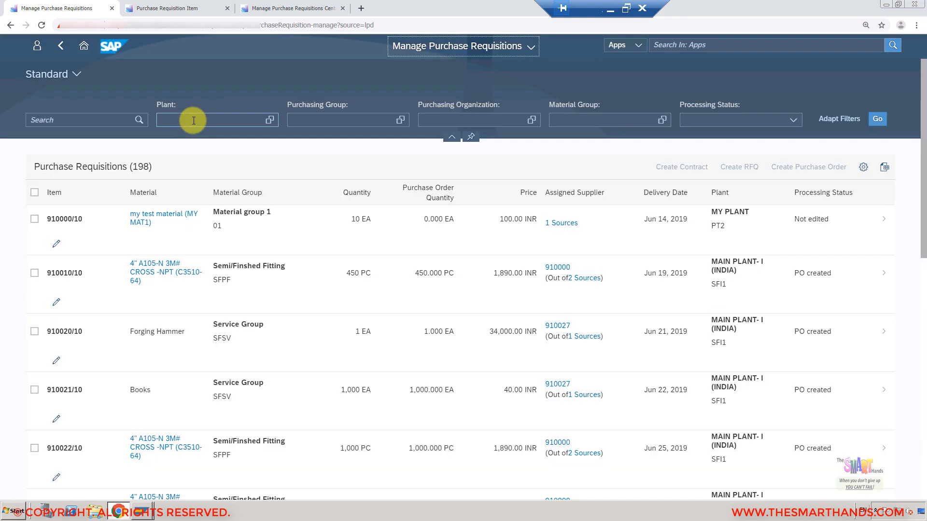
Filter the requisitions by plant ZZMM and reopen the 9 EA SHAFT123 requisition
click(193, 120)
text(zzmm)
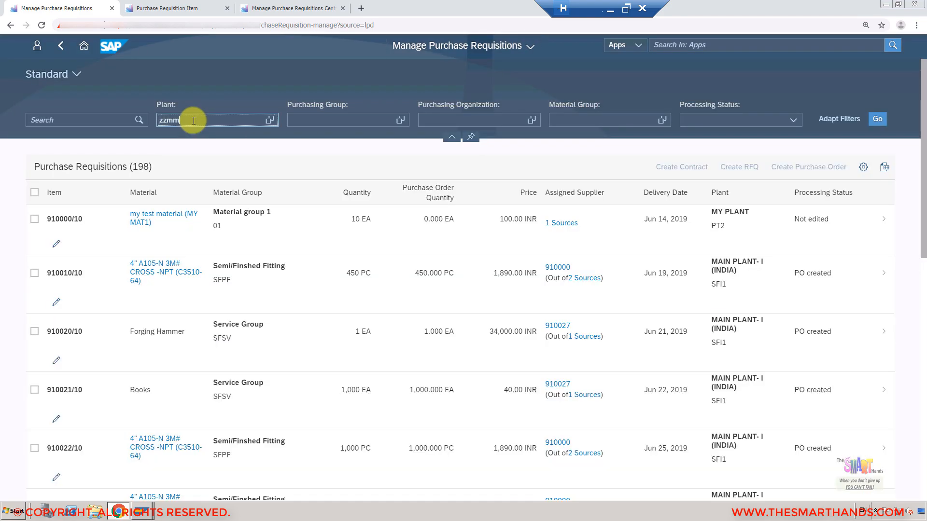
key(Return)
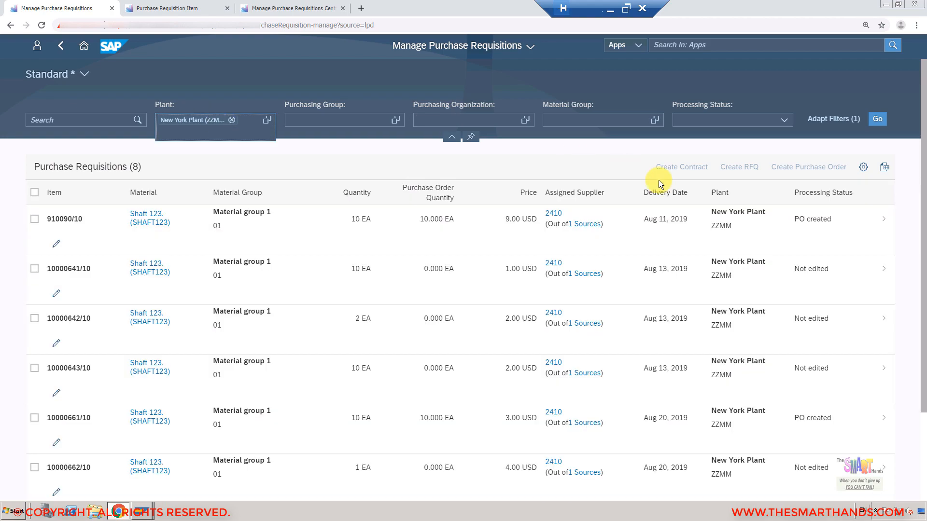
drag(925, 352, 921, 382)
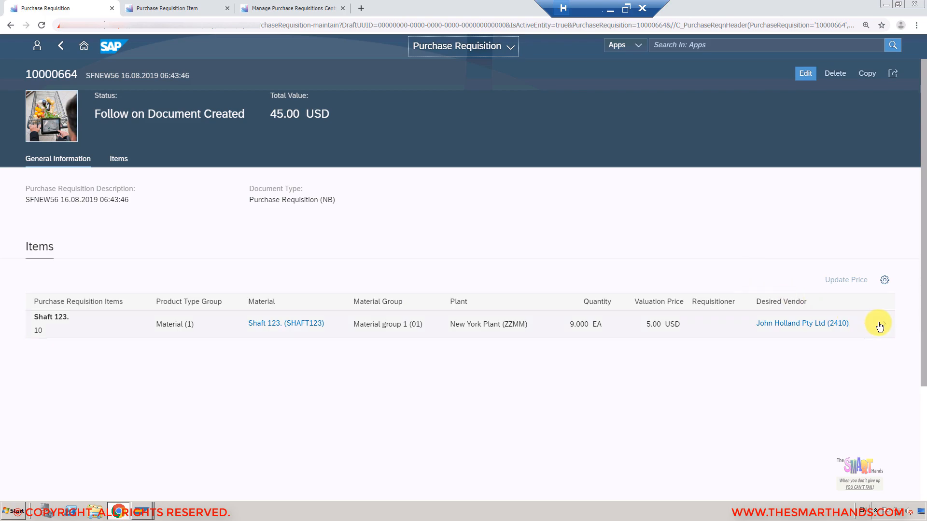
Open the SHAFT123 item of the requisition and examine its process flow
click(880, 327)
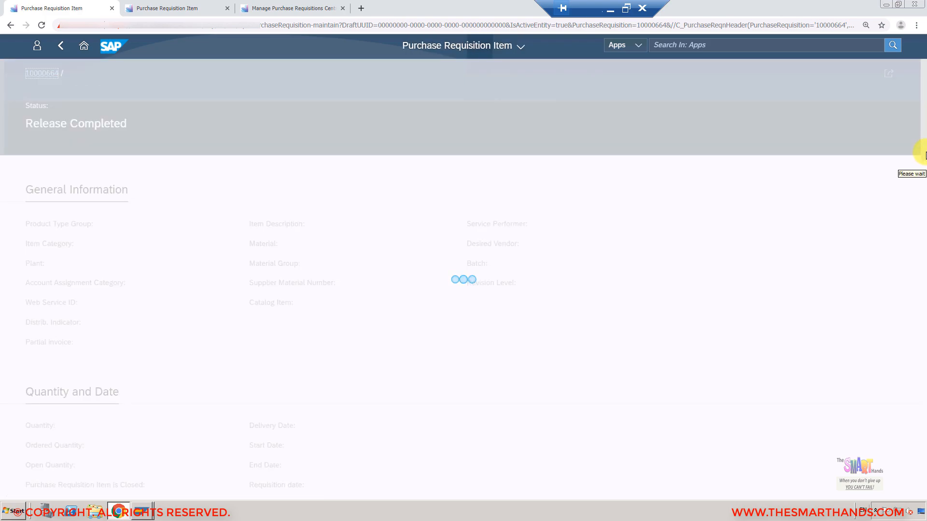
scroll(920, 311, down, 15)
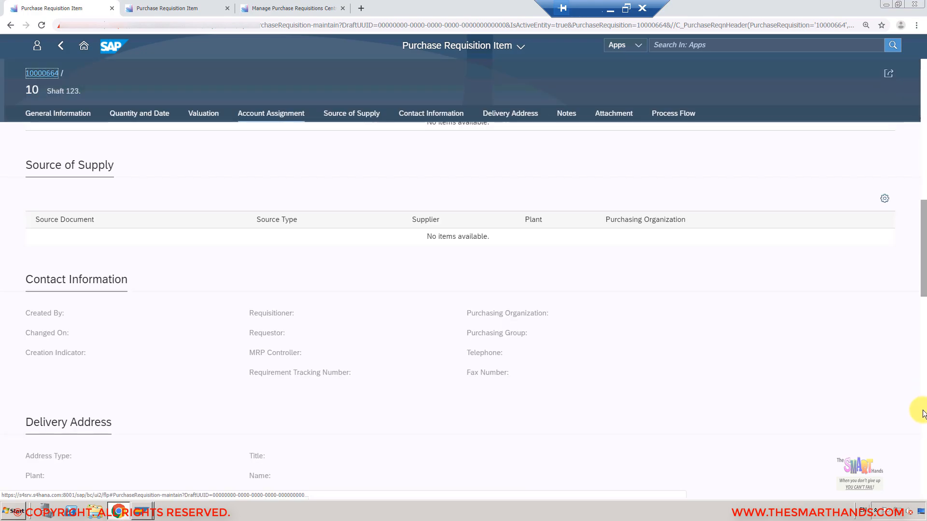
scroll(923, 452, down, 10)
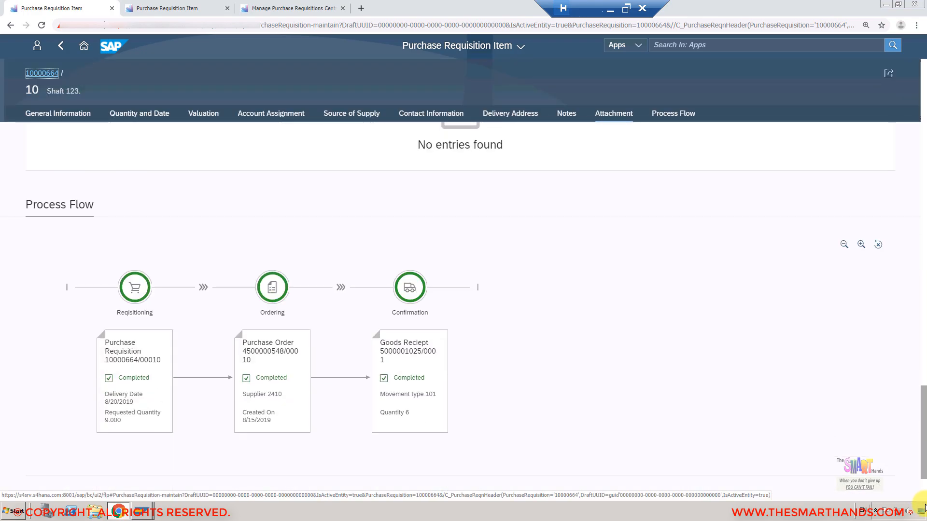
drag(925, 509, 925, 515)
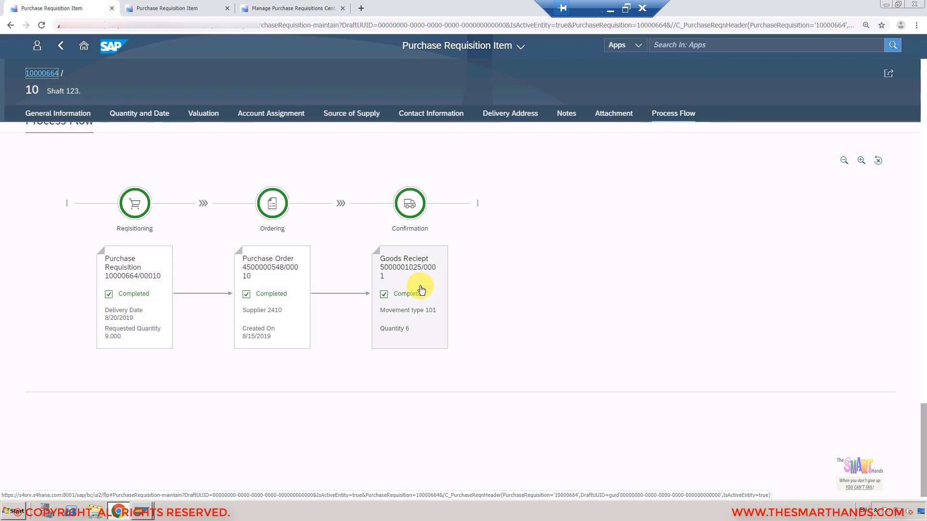
View the purchase order from the requisition's process flow and close its display
click(280, 271)
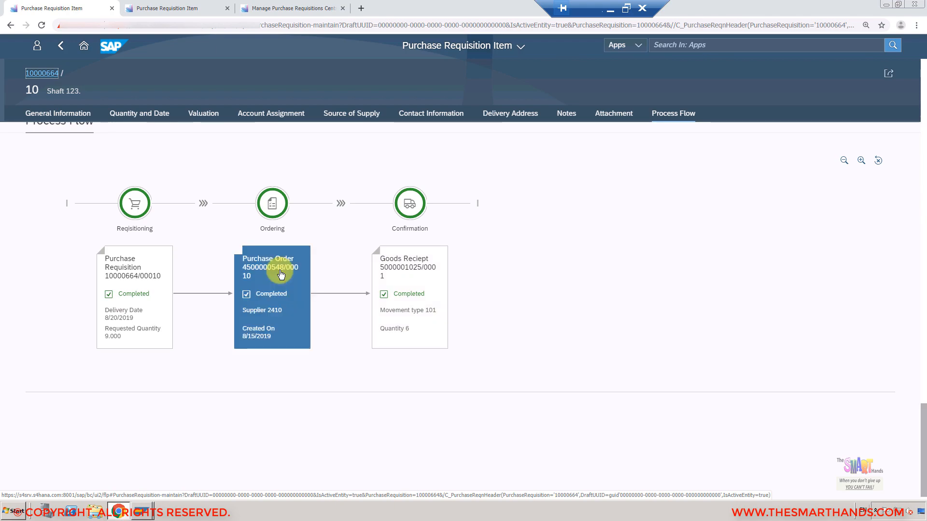
click(350, 285)
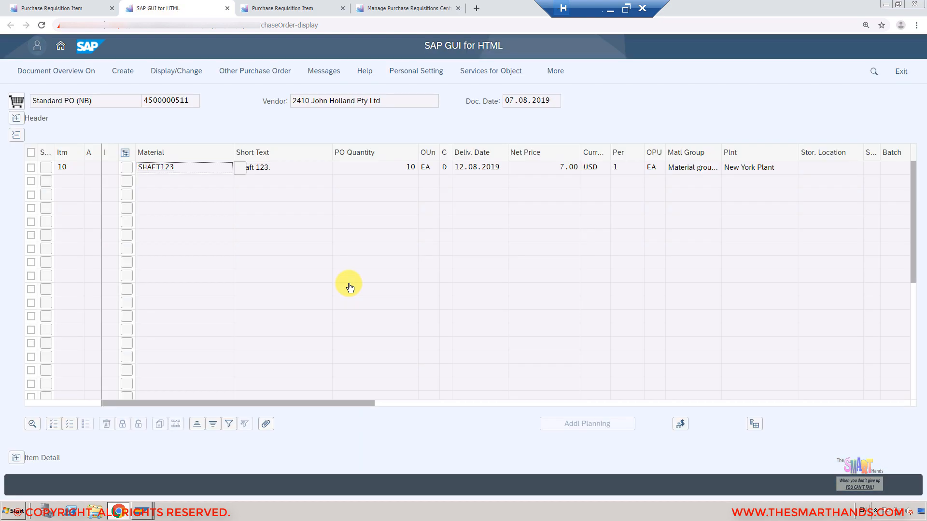
click(227, 8)
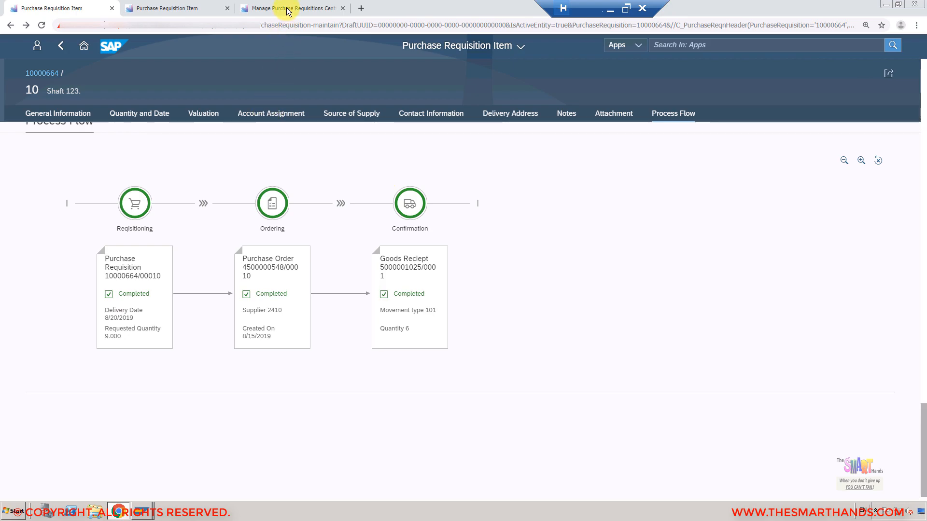
Return to the home page, search the apps for "invoice" and open Create Supplier Invoice
click(193, 8)
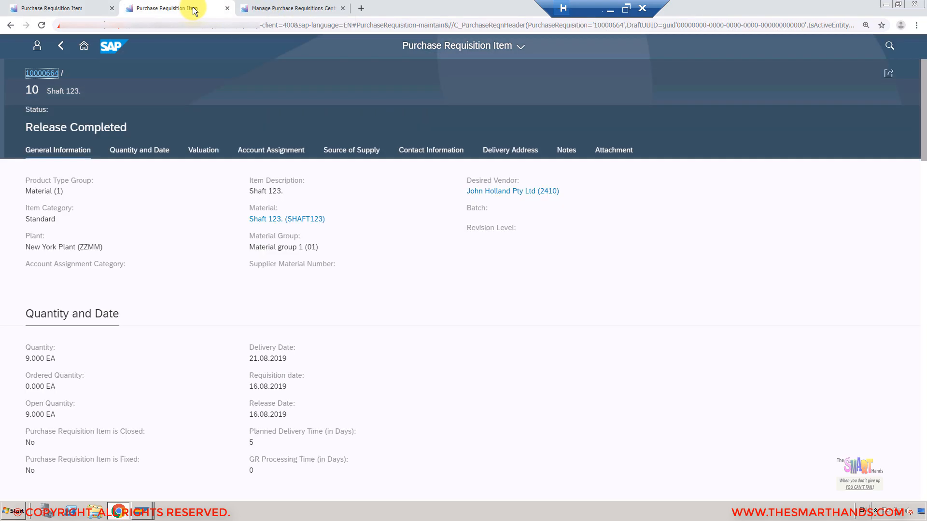
click(84, 46)
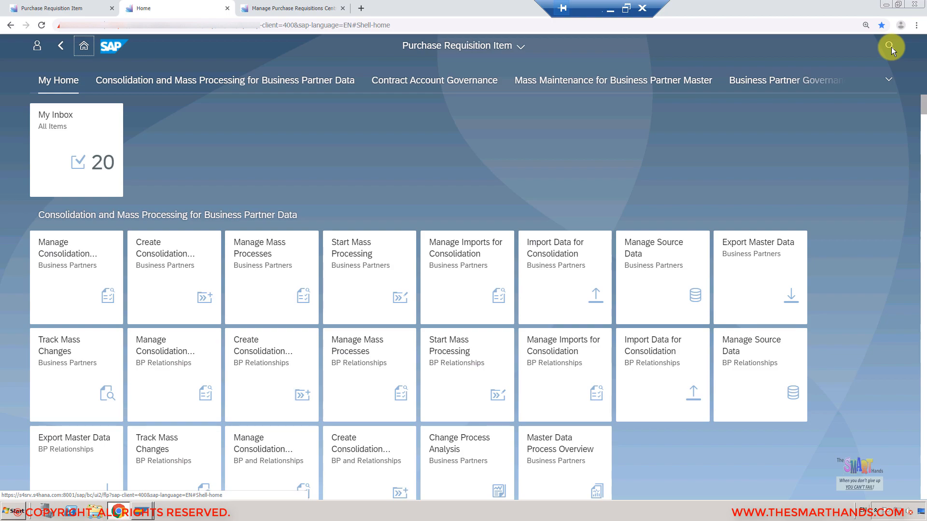
click(890, 47)
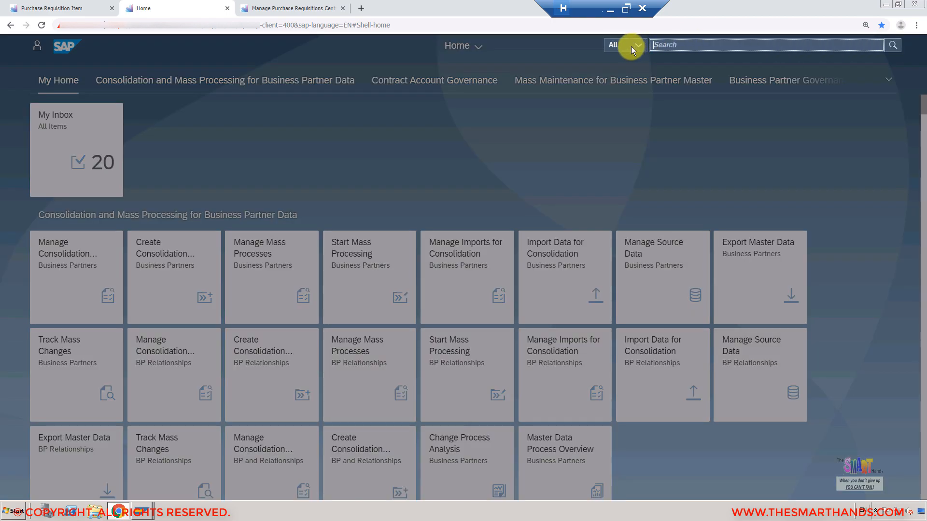
click(639, 48)
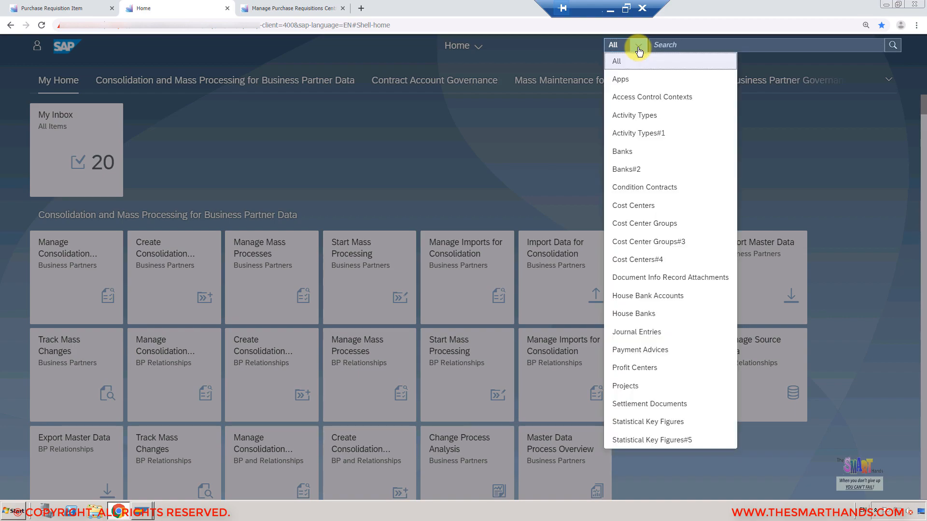
click(637, 80)
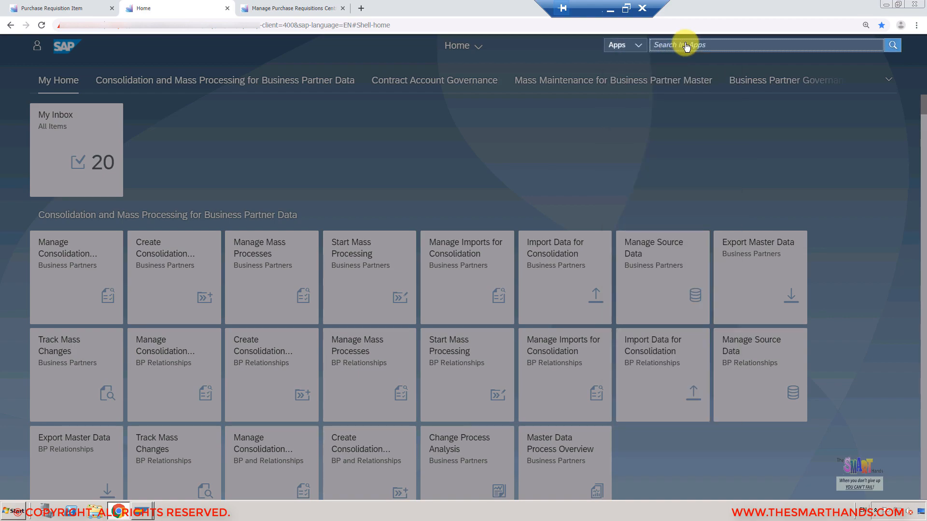
text(invoice)
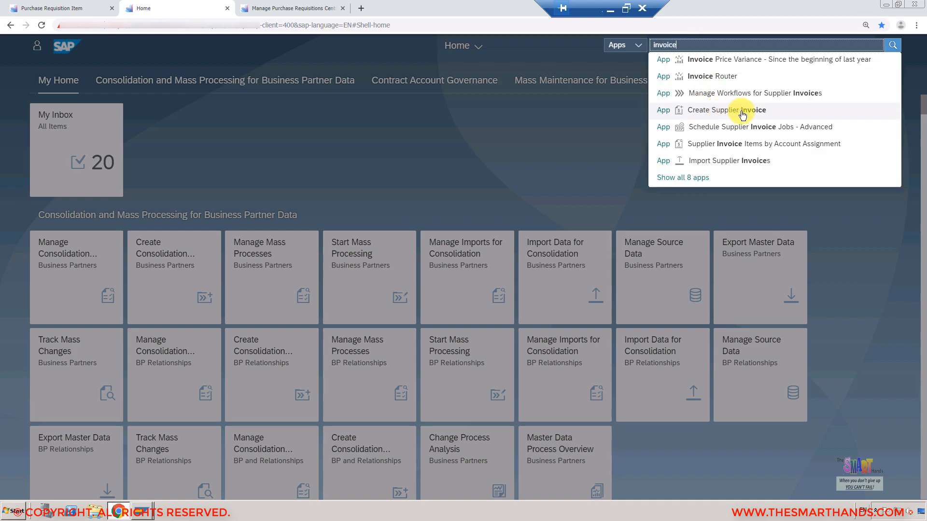
click(743, 115)
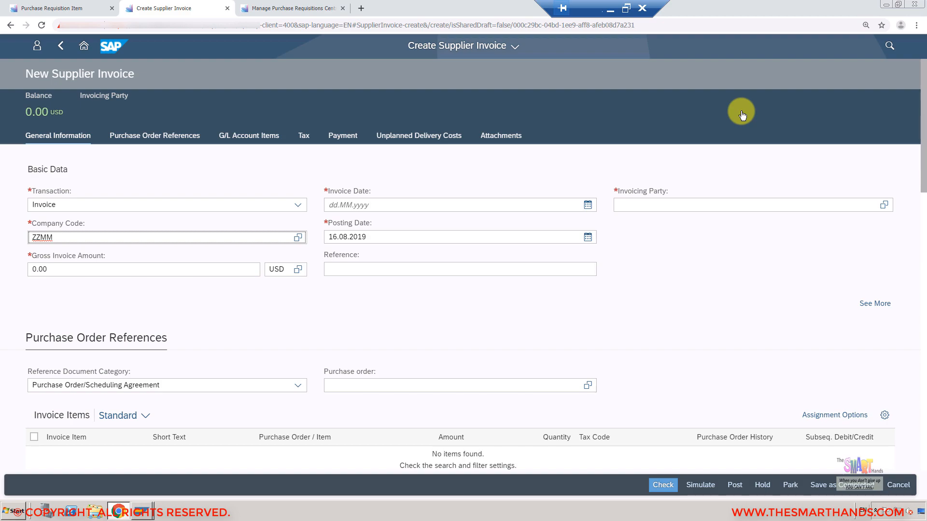
Set the invoice date to 16.08.2019 and reference the last listed purchasing document of supplier 2410 as the purchase order
click(345, 202)
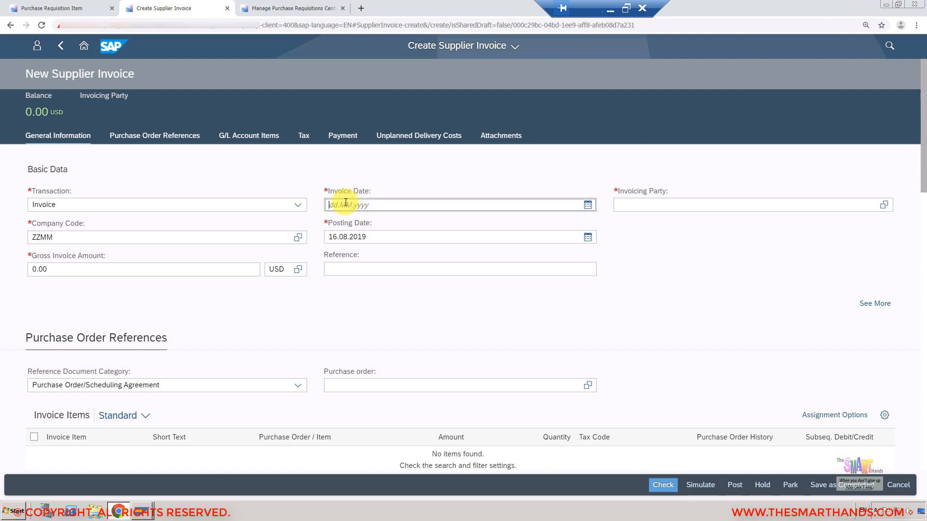
text(16.08.2019)
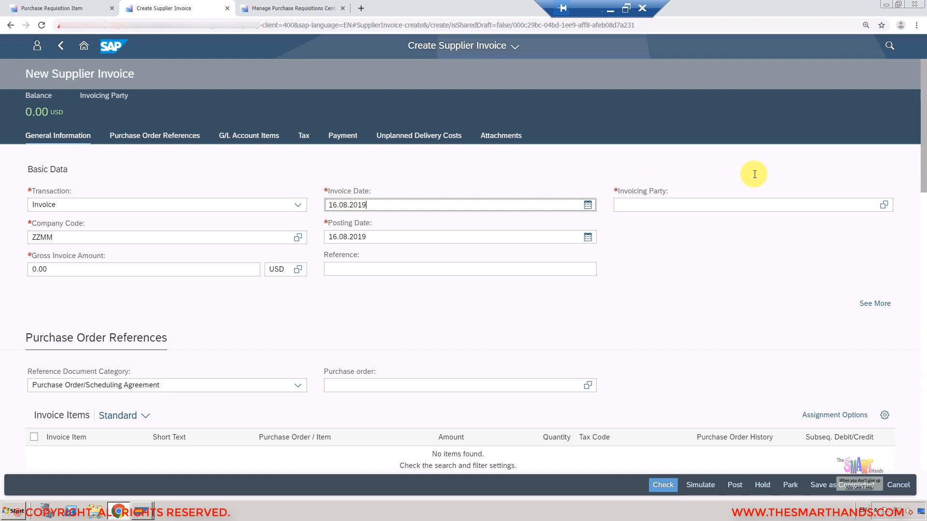
drag(926, 166, 926, 180)
click(342, 281)
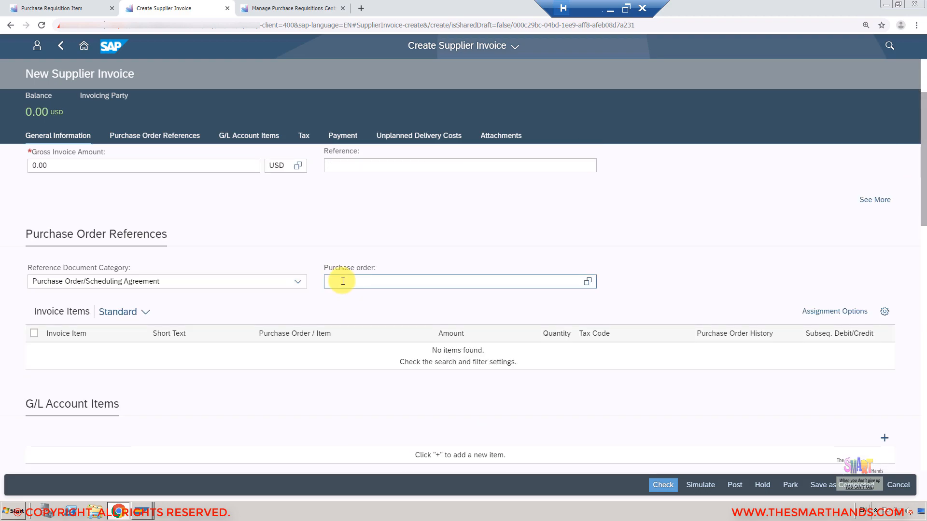
click(589, 282)
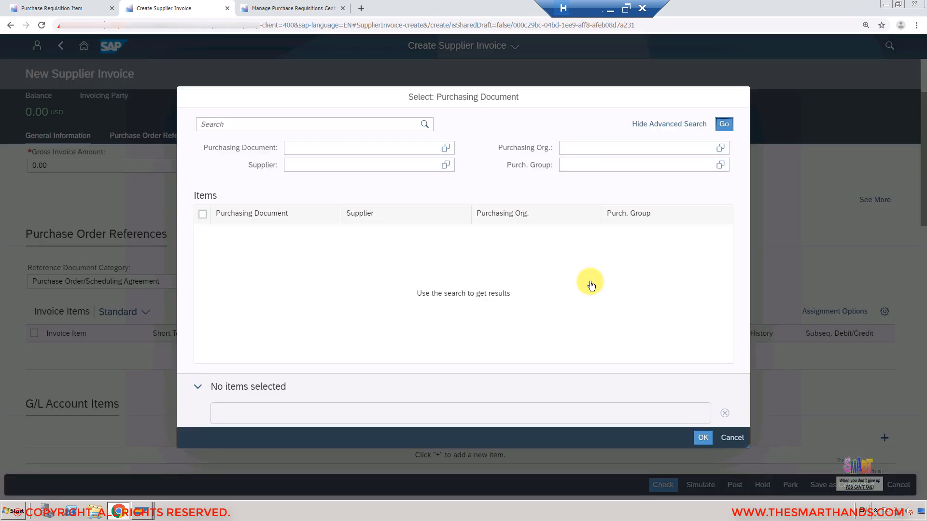
click(340, 164)
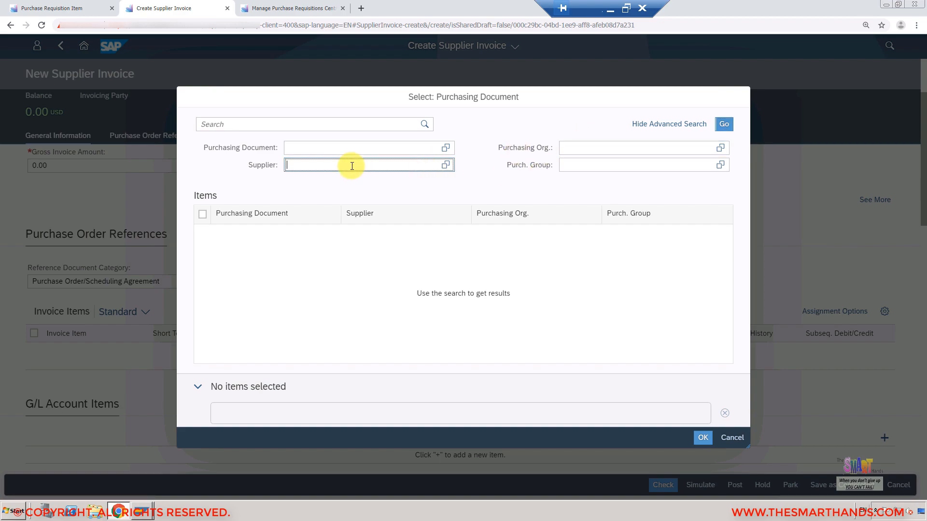
text(2410)
key(Return)
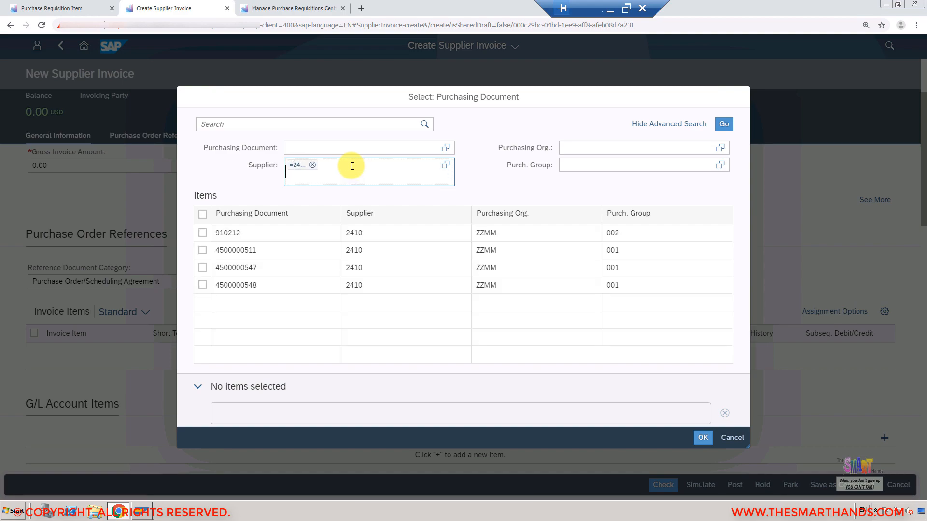
click(202, 286)
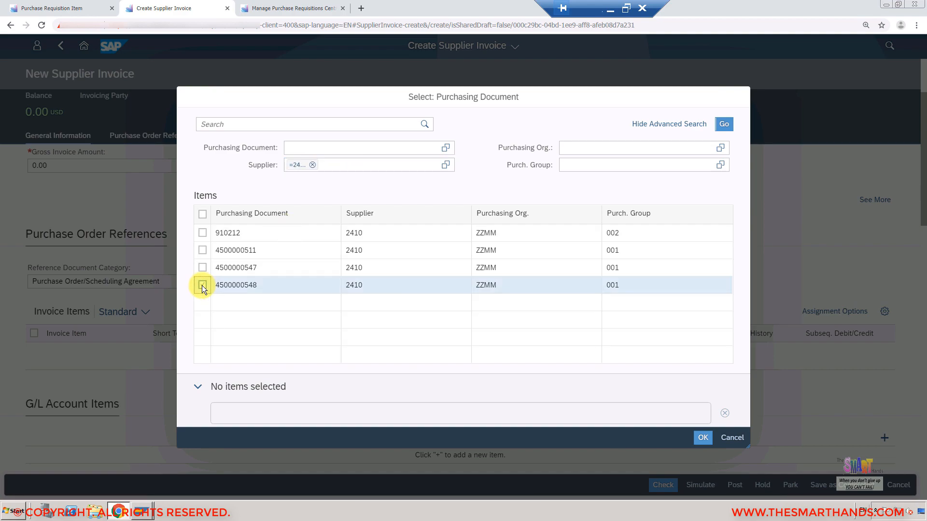
click(703, 439)
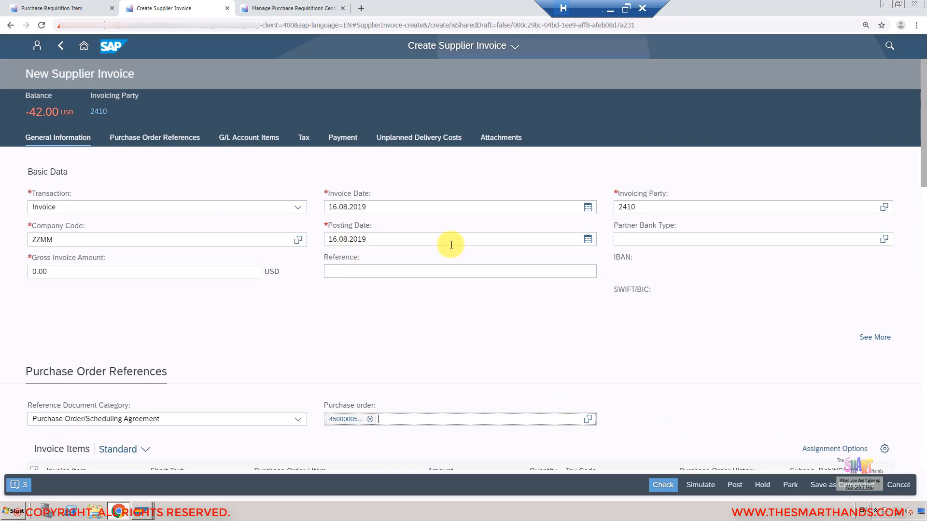
Set the gross invoice amount to 42.00 USD
click(57, 272)
key(BackSpace)
key(BackSpace)
key(BackSpace)
key(BackSpace)
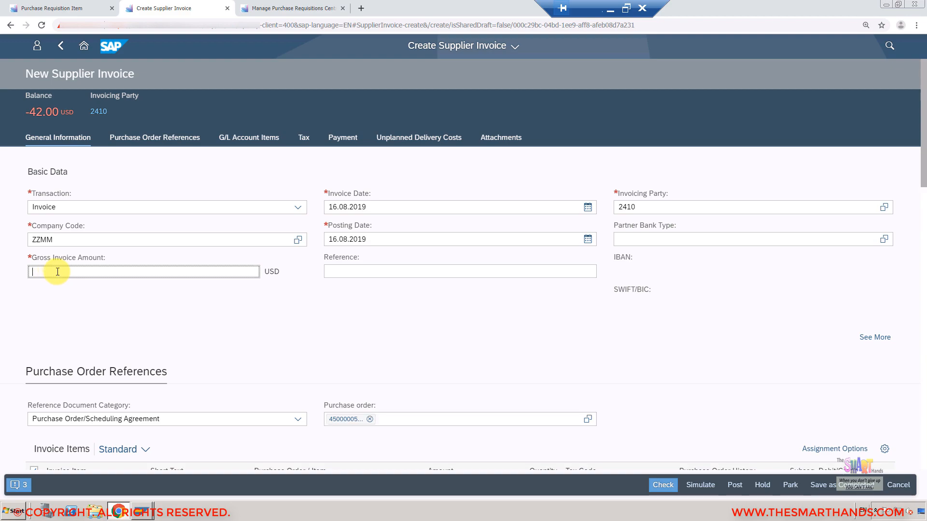
text(42.00)
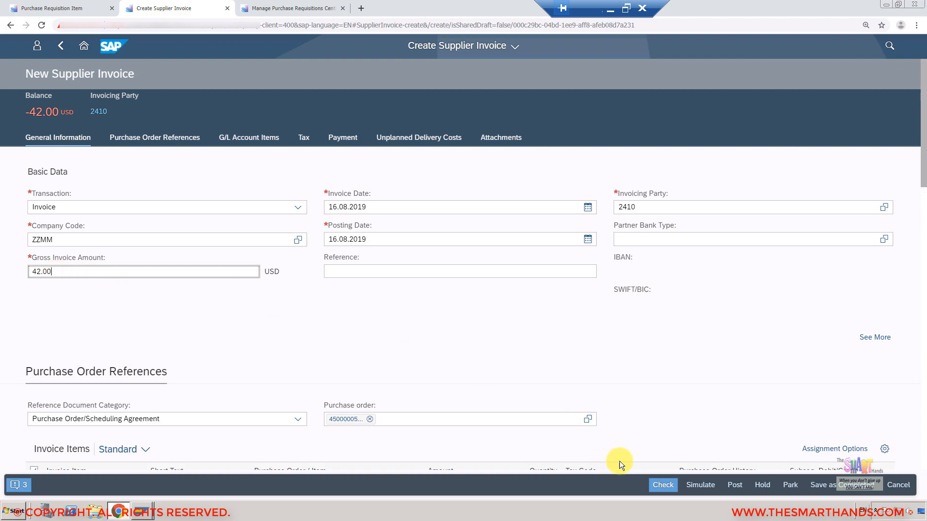
Check and post the supplier invoice, declining to create another one
click(664, 486)
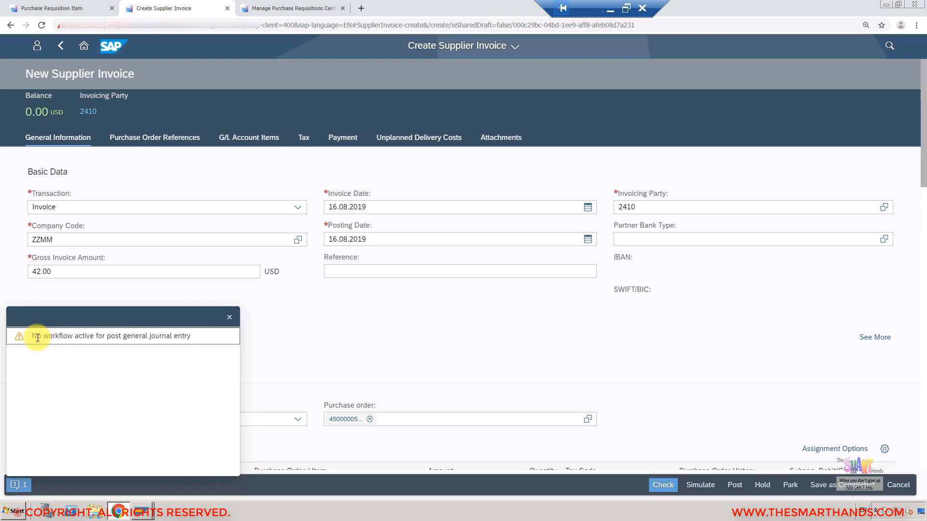
click(231, 320)
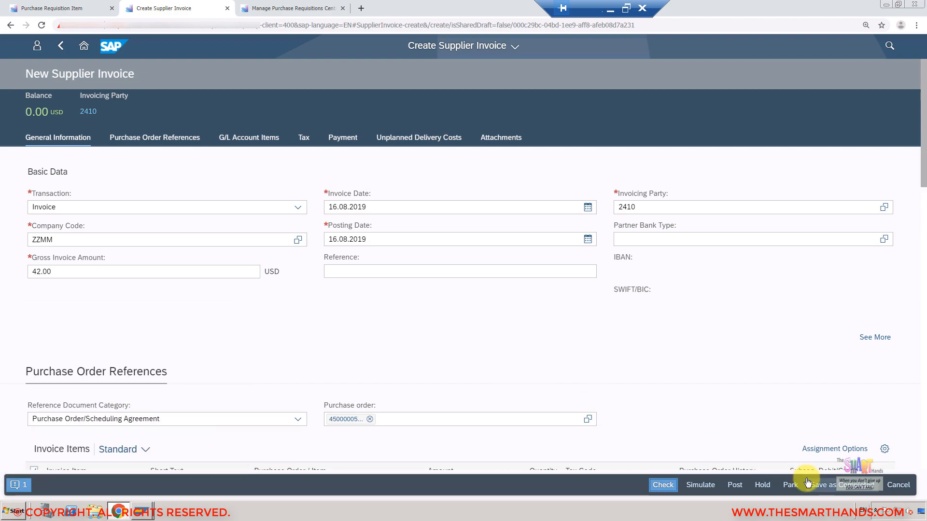
click(737, 487)
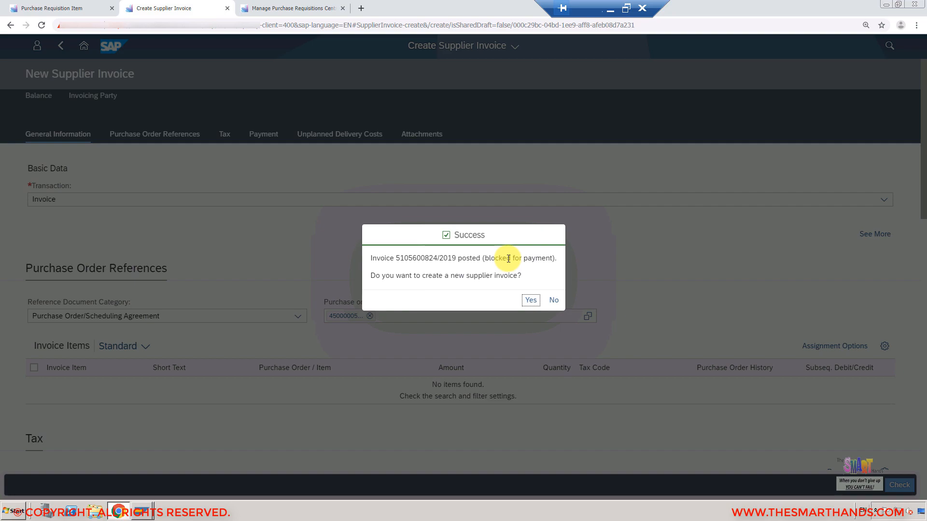
click(554, 300)
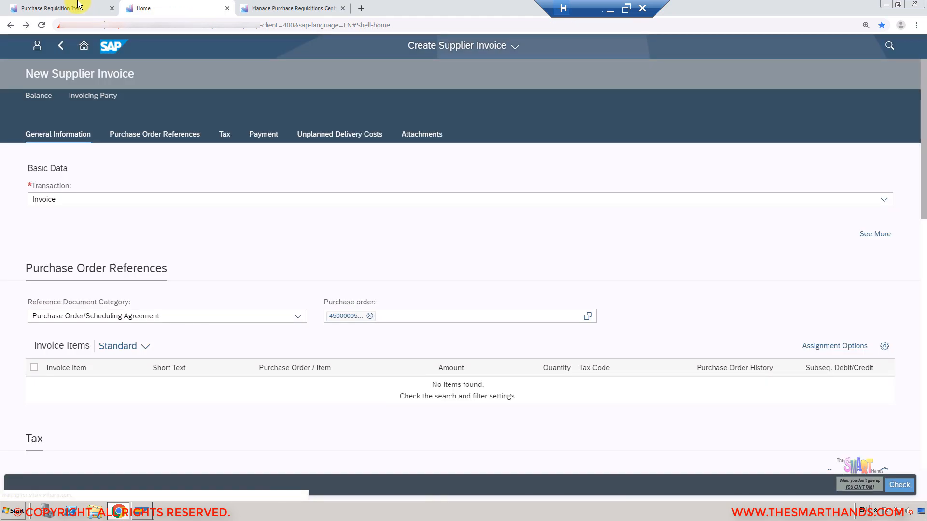
Go back to the purchase requisition and reopen its SHAFT123 item to recheck the process flow
click(77, 4)
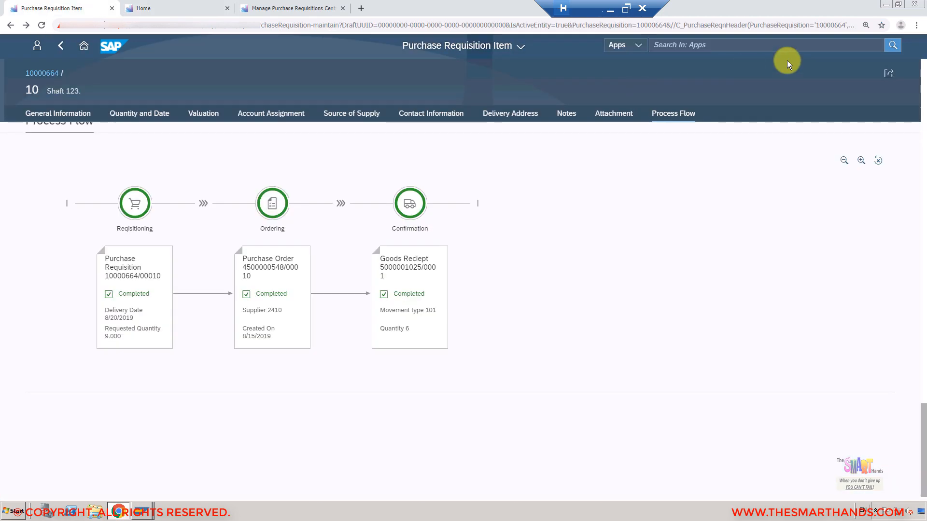
click(62, 52)
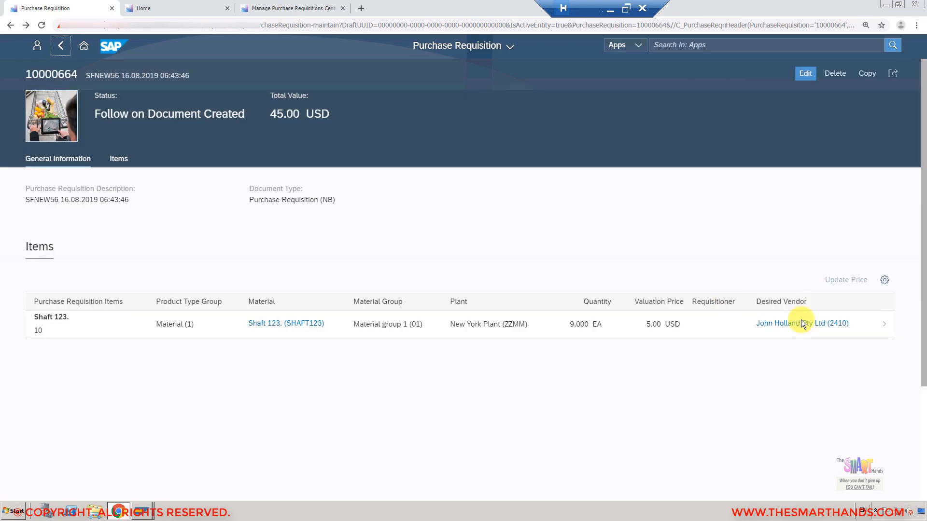
click(874, 327)
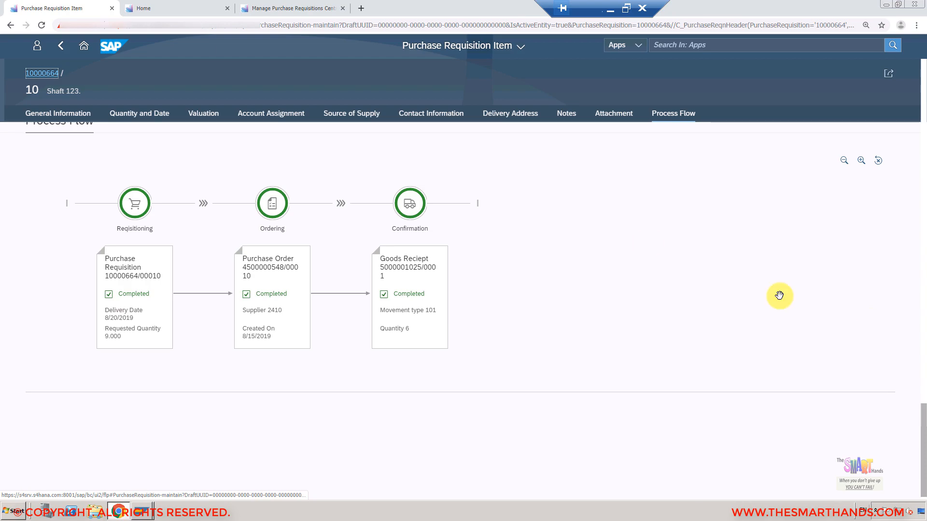
Return to the Manage Purchase Requisitions list and filter it by plant ZZMM
click(61, 45)
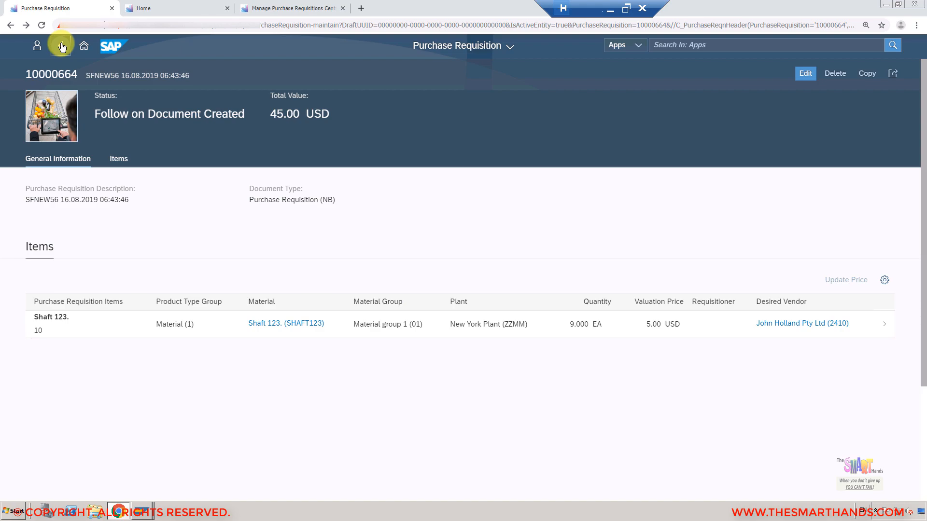
click(62, 46)
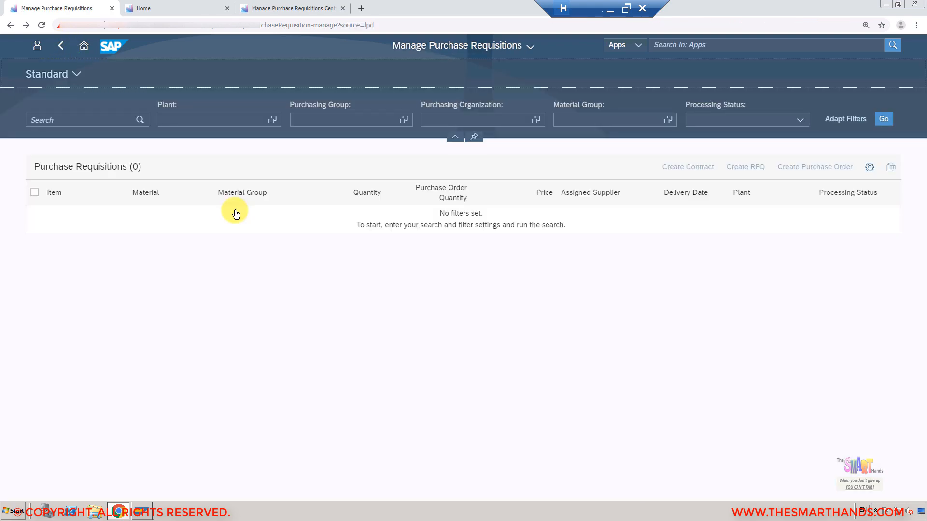
click(196, 119)
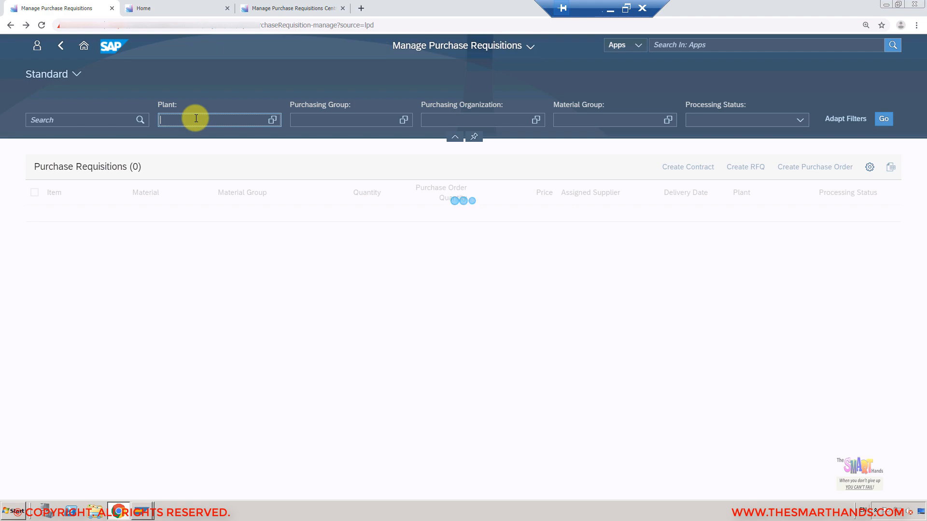
text(zzmm)
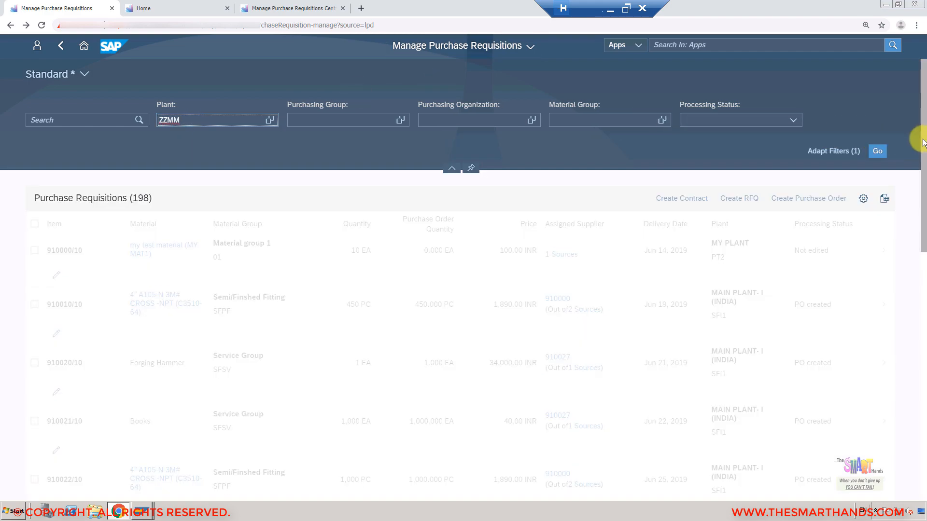
Open item 10 of purchase requisition 10000664 from the filtered list and display its process flow
drag(925, 263, 925, 392)
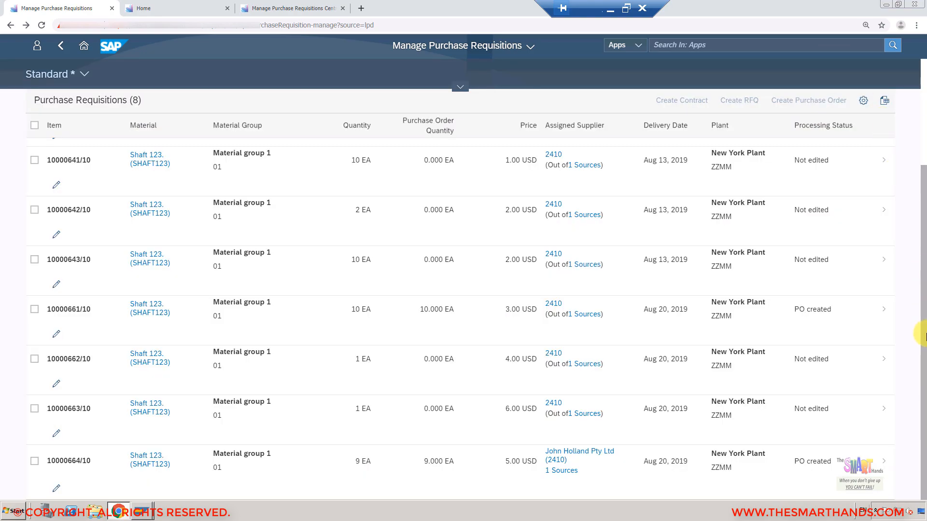
click(878, 469)
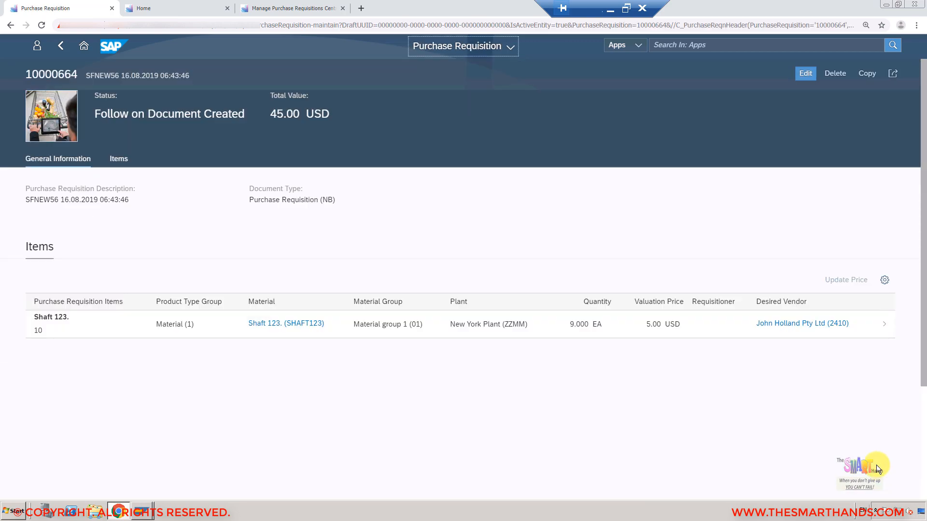
click(876, 331)
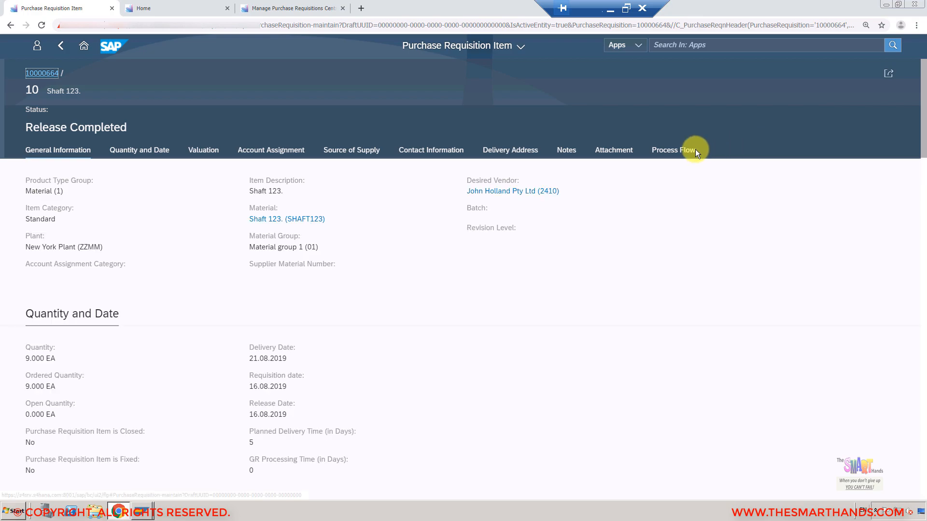
click(674, 151)
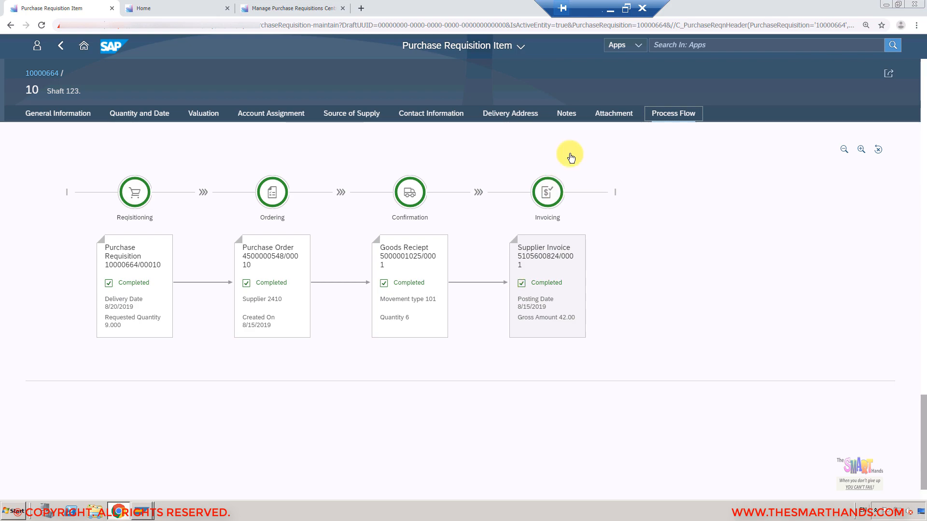
Switch to the PowerPoint presentation, start the slide show from the current slide and advance to the Recap slide
click(610, 8)
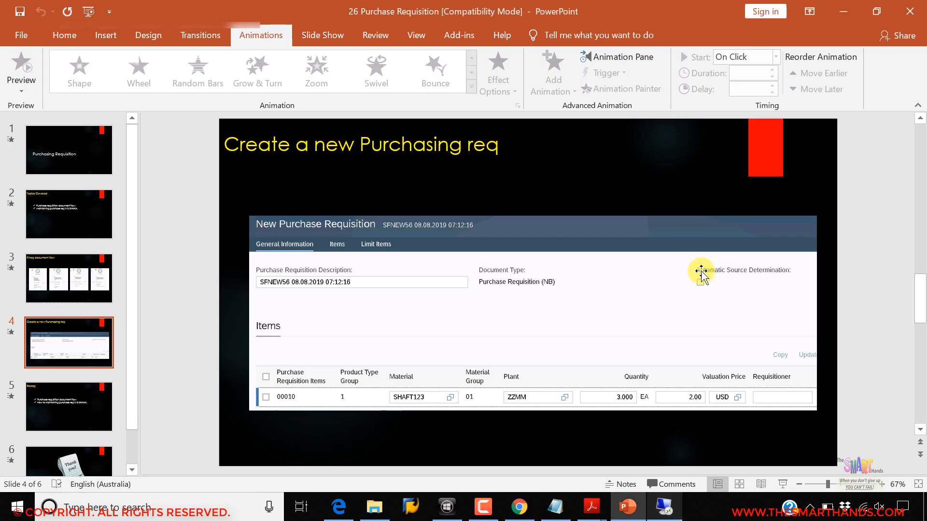
click(783, 484)
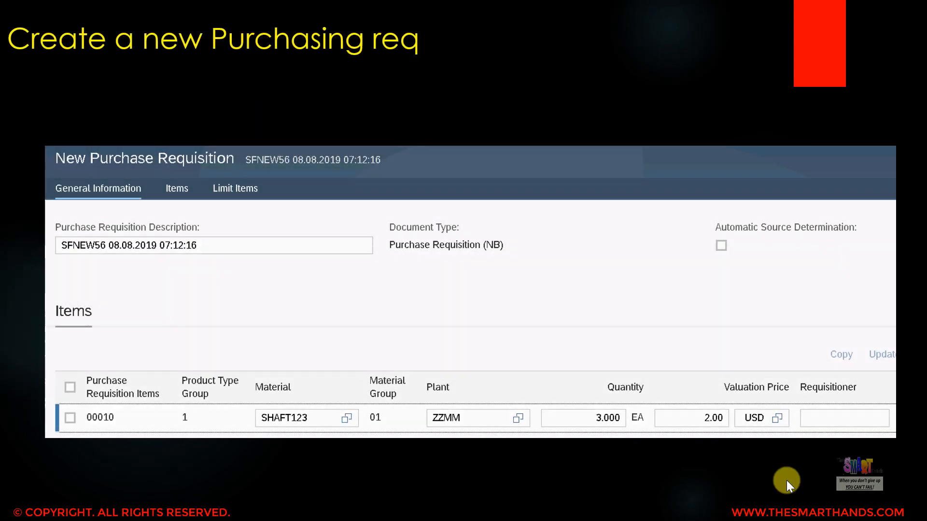
click(786, 481)
click(786, 480)
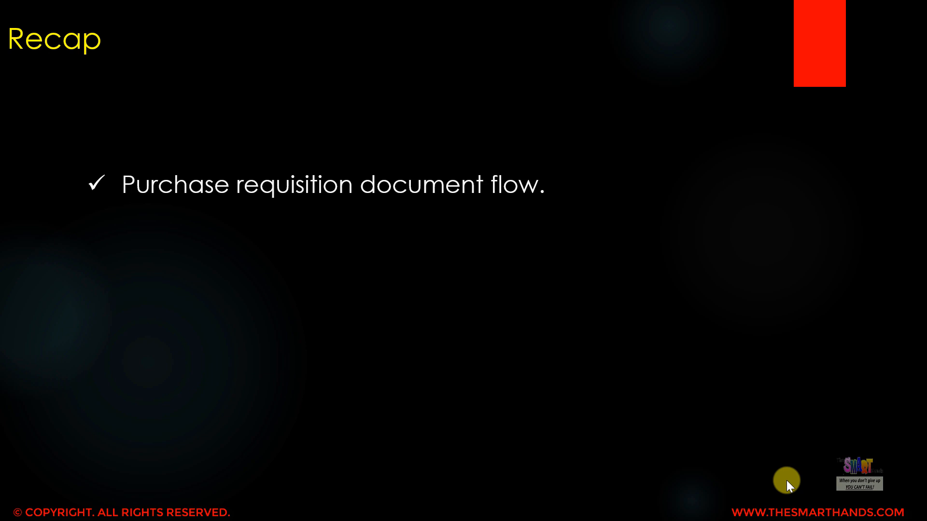